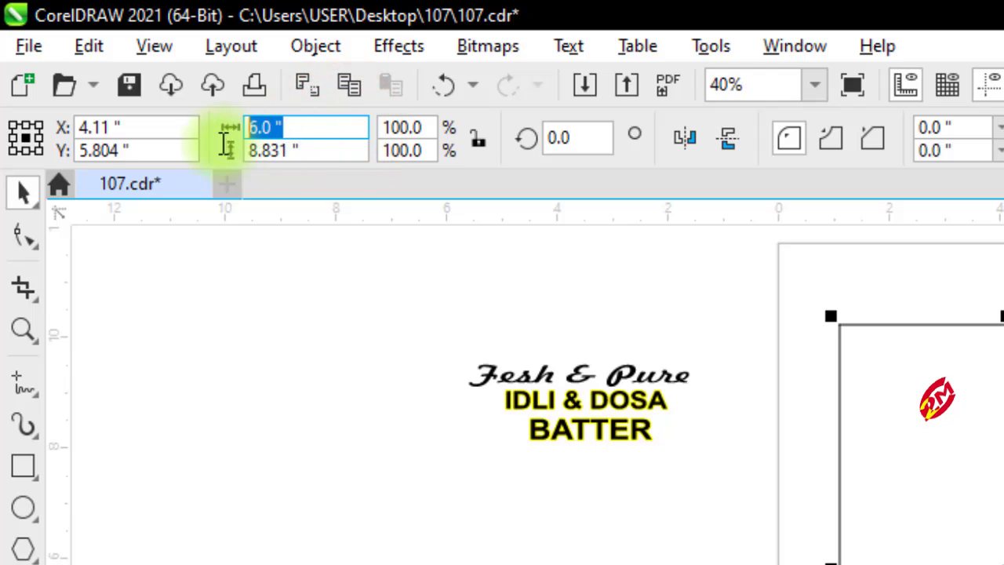
Step: Resize the rectangle on the page to 7 inches wide by 9 inches high
{"action": "type", "text": "7"}
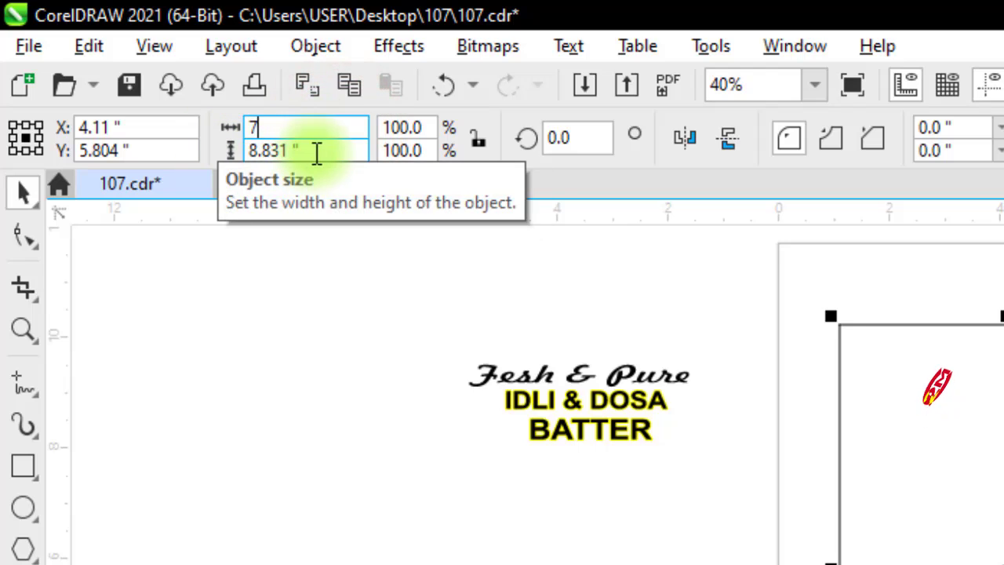
{"action": "left_click_drag", "start_coordinate": [316, 150], "coordinate": [217, 161]}
{"action": "type", "text": "9"}
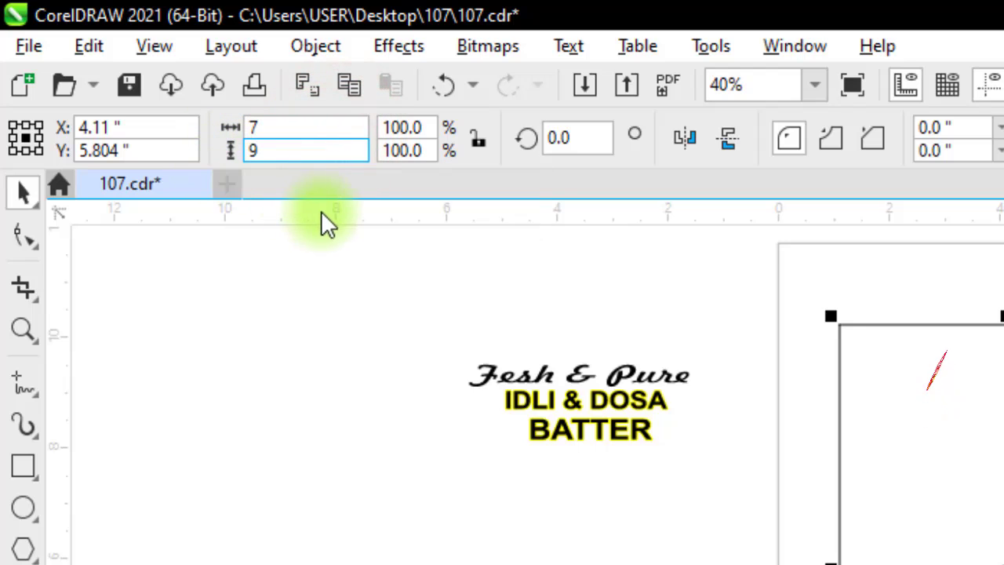
{"action": "key", "text": "Return"}
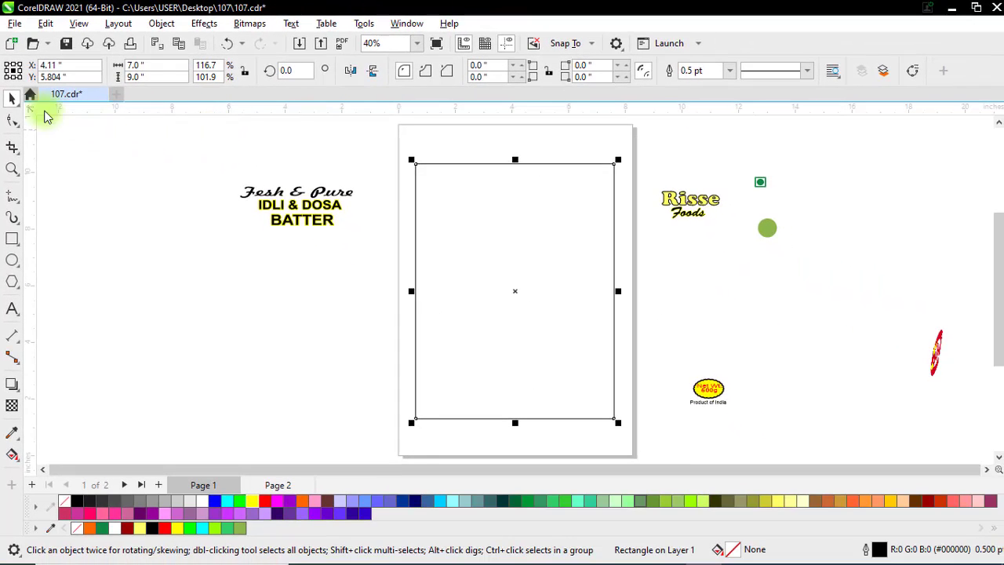
{"action": "left_click", "coordinate": [181, 164]}
{"action": "left_click", "coordinate": [453, 213]}
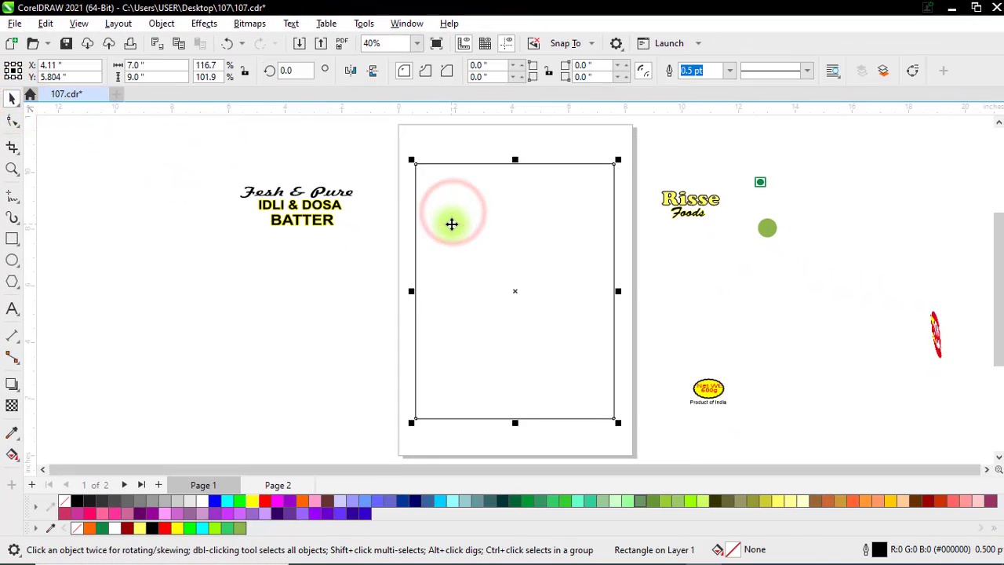
{"action": "left_click", "coordinate": [377, 250]}
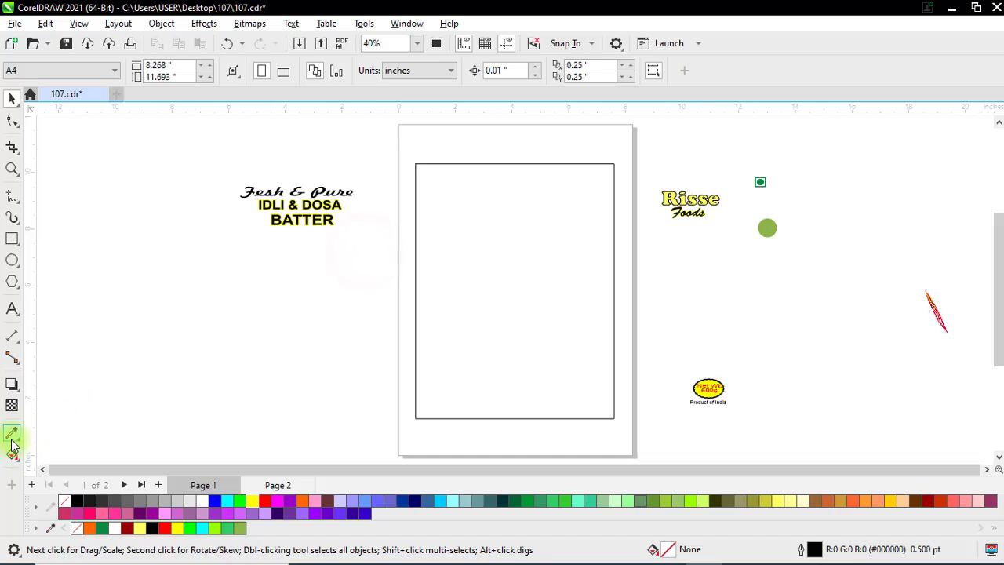
Step: Fill the rectangle with the green sampled from the small circle beside the page
{"action": "left_click", "coordinate": [12, 430]}
{"action": "left_click", "coordinate": [769, 228]}
{"action": "left_click", "coordinate": [569, 251]}
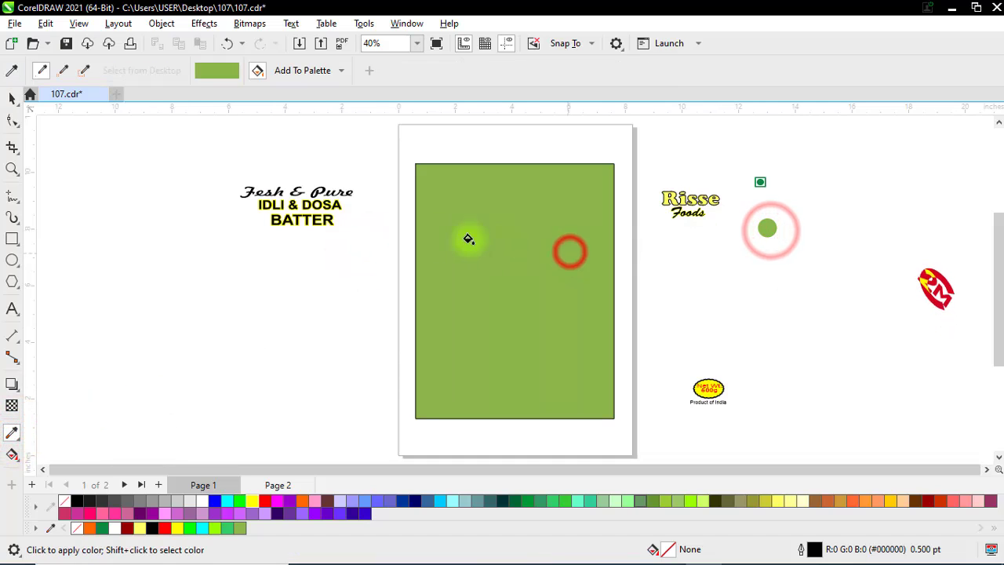
{"action": "left_click", "coordinate": [12, 98]}
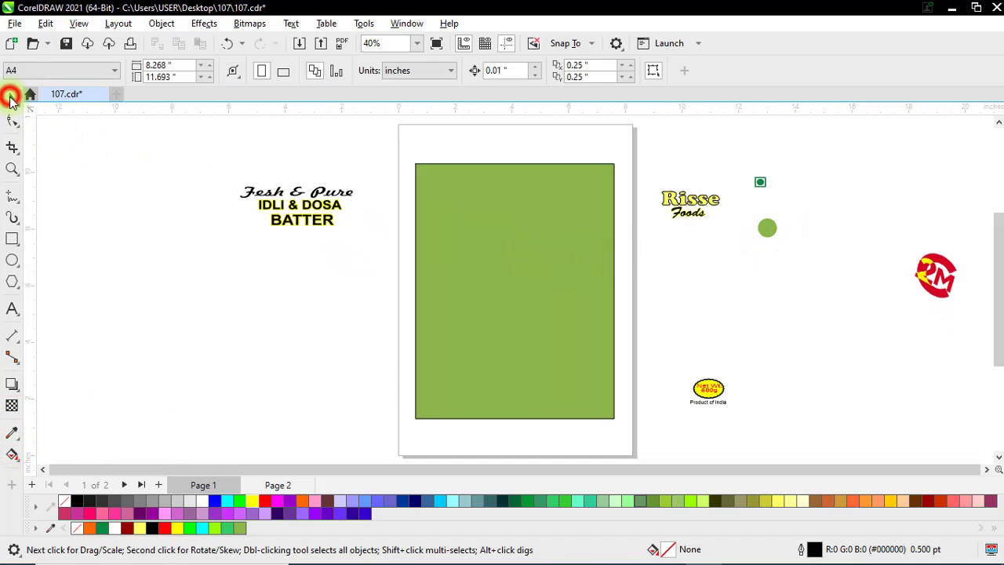
{"action": "left_click", "coordinate": [67, 499]}
{"action": "left_click", "coordinate": [125, 296]}
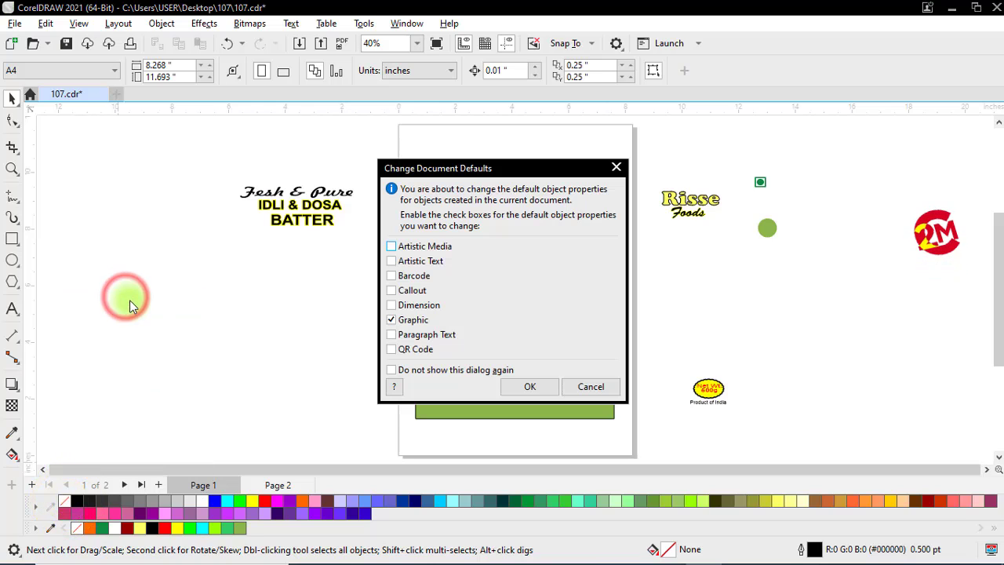
{"action": "left_click", "coordinate": [590, 387]}
Step: Remove the outline from the green rectangle
{"action": "left_click", "coordinate": [518, 352]}
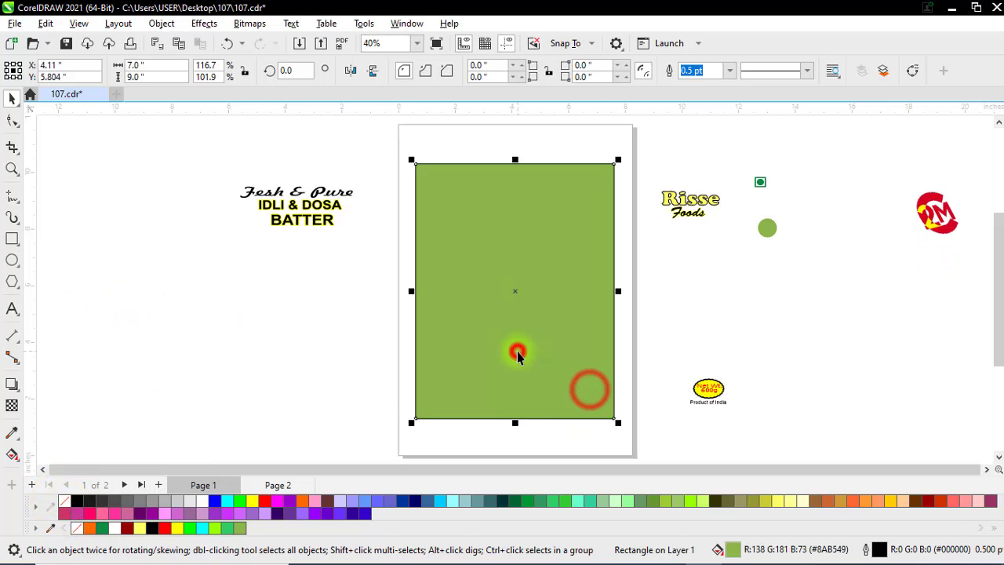
{"action": "right_click", "coordinate": [63, 499]}
{"action": "left_click", "coordinate": [112, 301]}
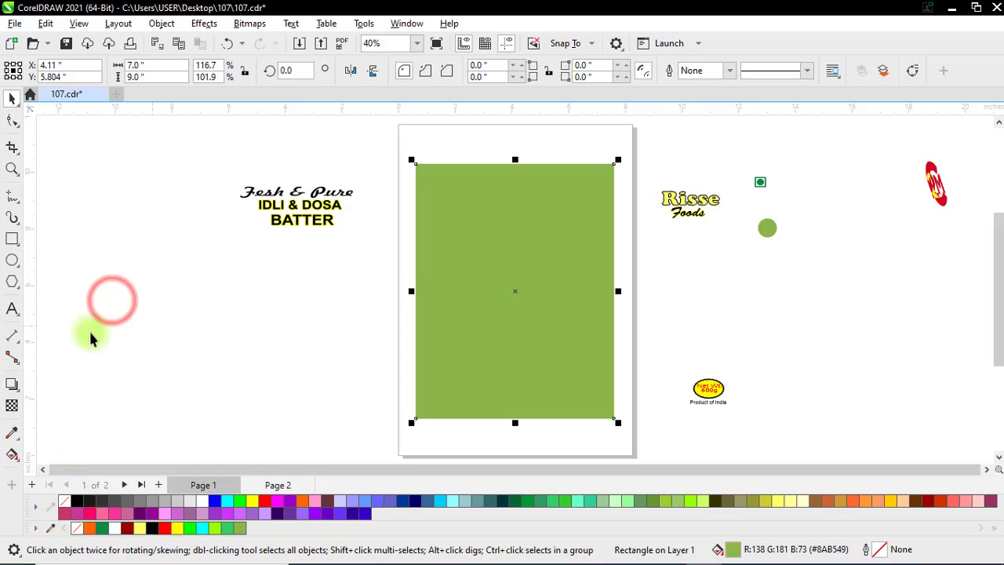
Step: Apply an elliptical fountain fill to the rectangle, fading from white at the centre to green at the edges
{"action": "left_click", "coordinate": [12, 457]}
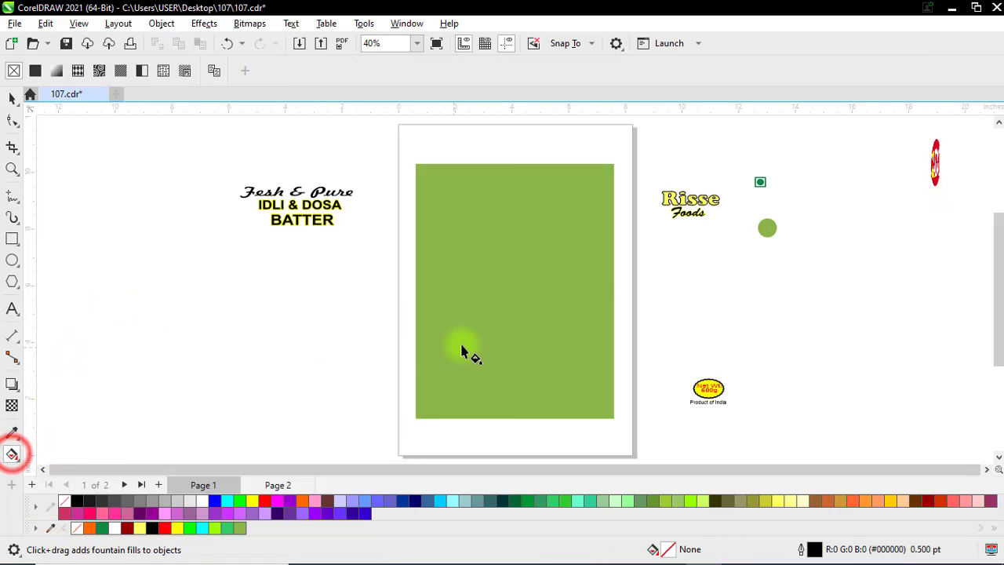
{"action": "left_click", "coordinate": [462, 346]}
{"action": "left_click", "coordinate": [55, 72]}
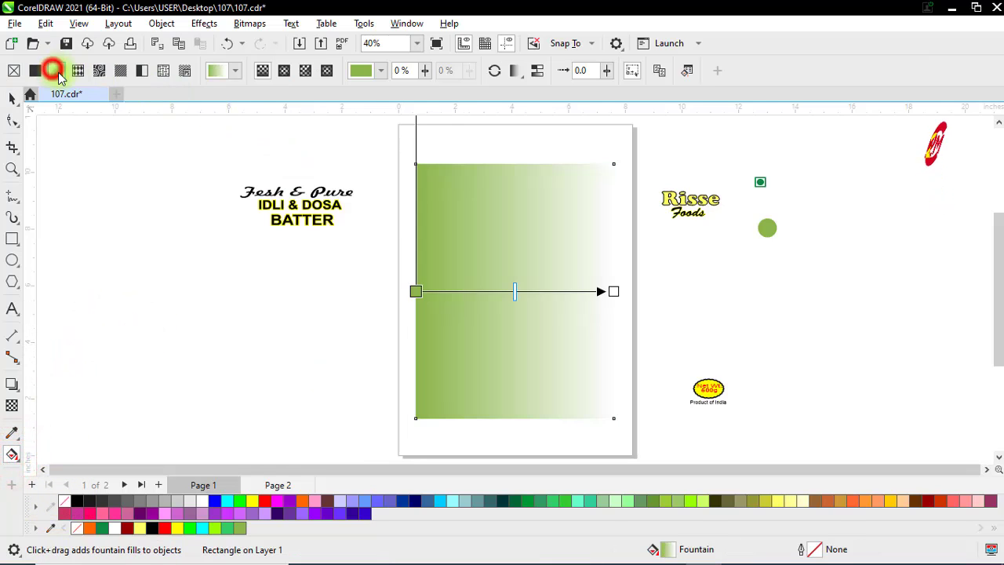
{"action": "left_click", "coordinate": [284, 70]}
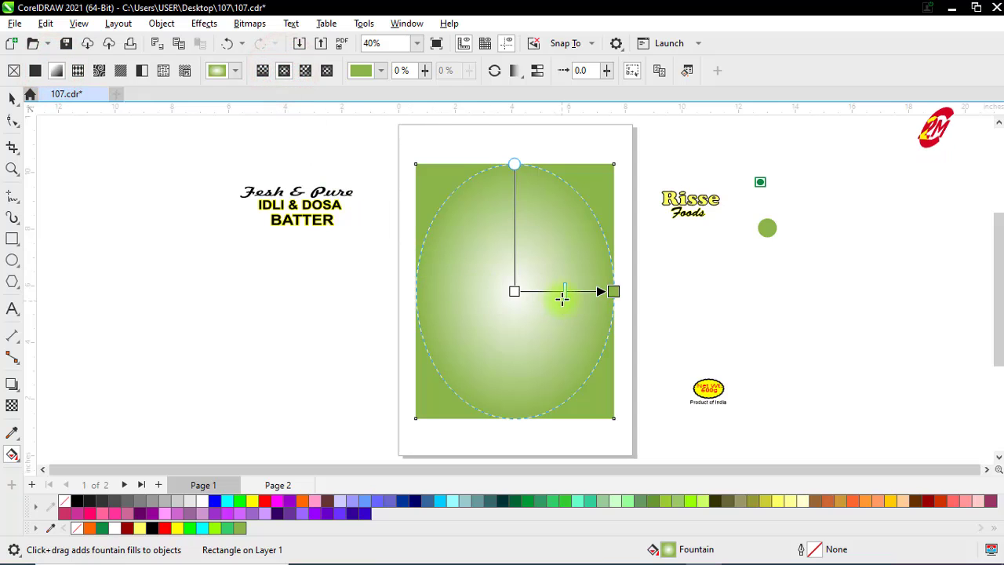
Step: Recolour the fountain fill's centre pale yellow and extend the gradient ellipse beyond the rectangle's edges
{"action": "left_click", "coordinate": [515, 292]}
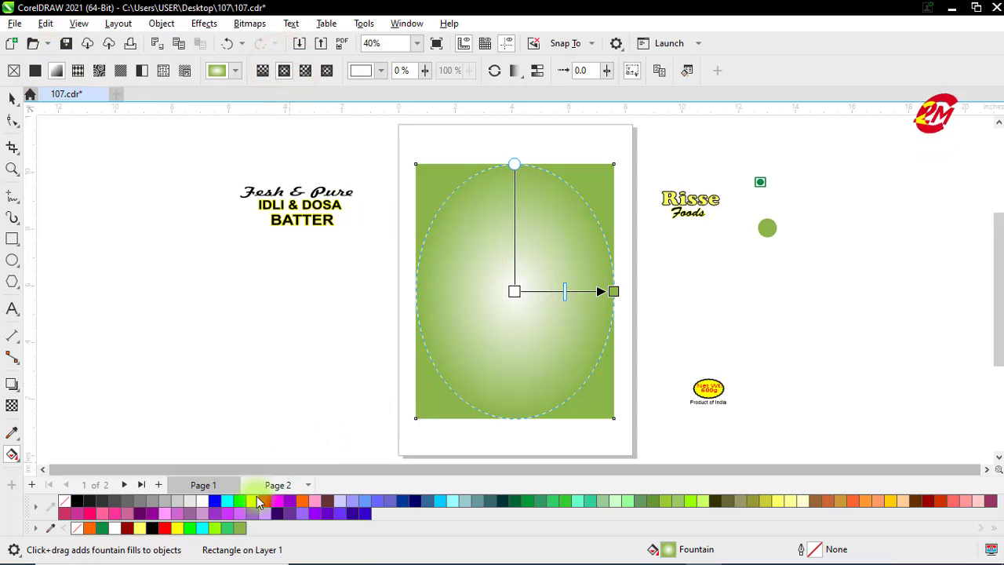
{"action": "left_click", "coordinate": [792, 500]}
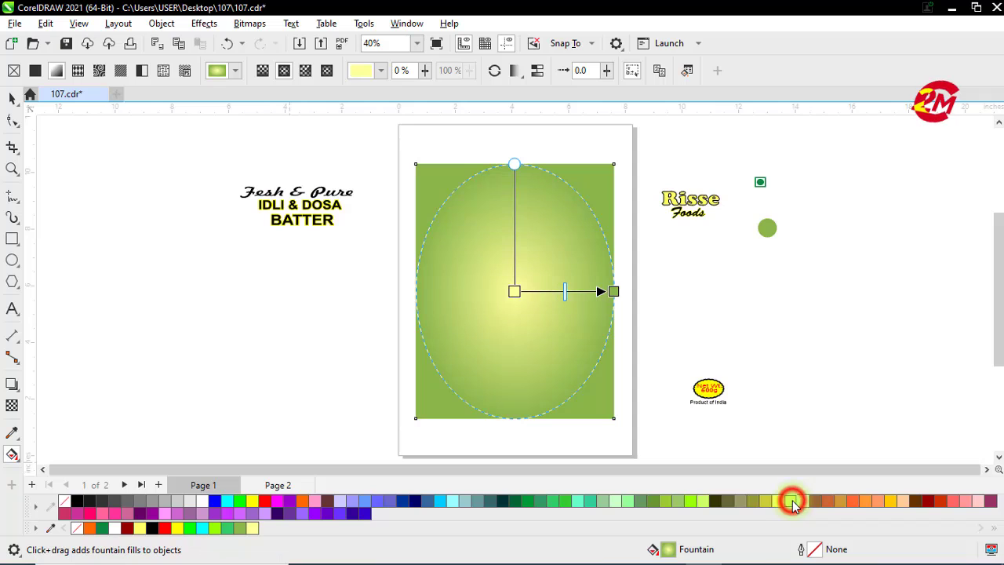
{"action": "left_click_drag", "start_coordinate": [614, 291], "coordinate": [651, 291]}
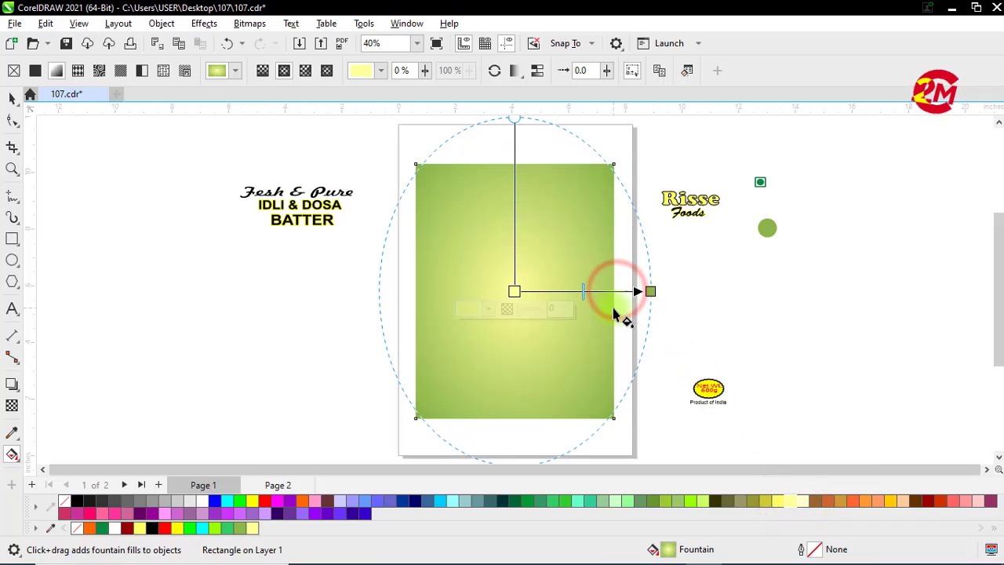
{"action": "left_click", "coordinate": [11, 99]}
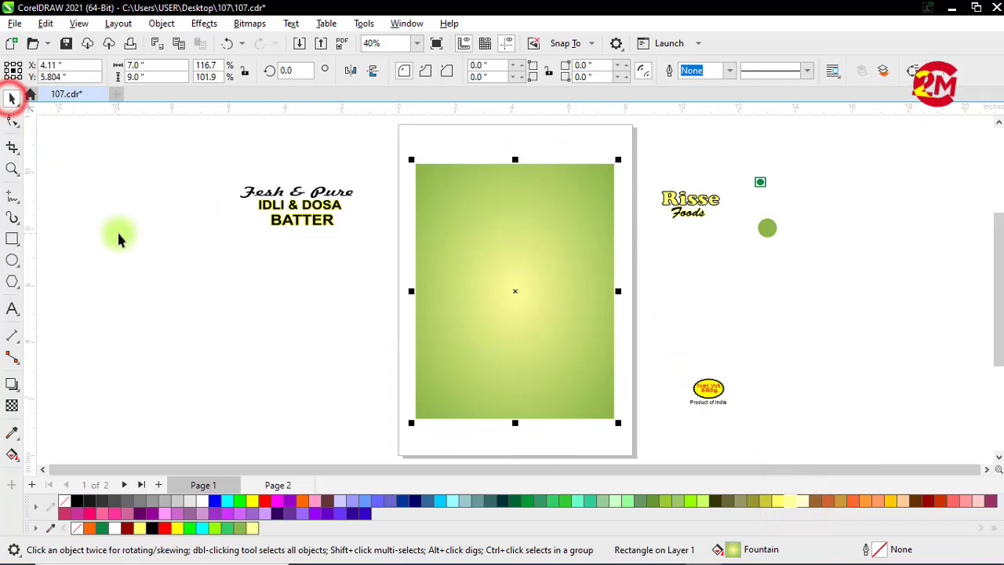
{"action": "left_click", "coordinate": [118, 237]}
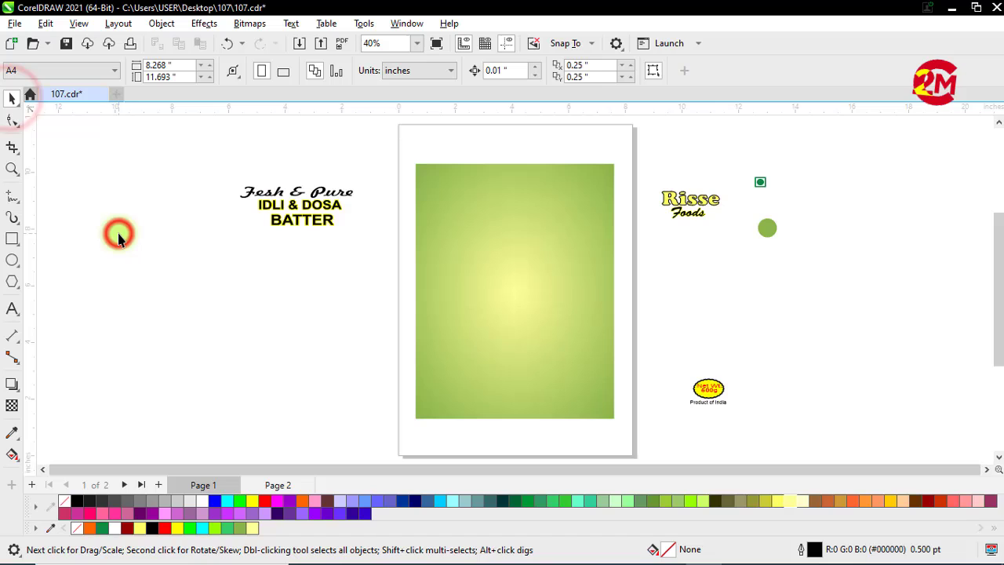
Step: Draw a nine-sided polygon about 6.7 inches wide and 6.6 inches high in the middle of the gradient rectangle
{"action": "left_click", "coordinate": [12, 281]}
{"action": "left_click_drag", "start_coordinate": [515, 291], "coordinate": [612, 312]}
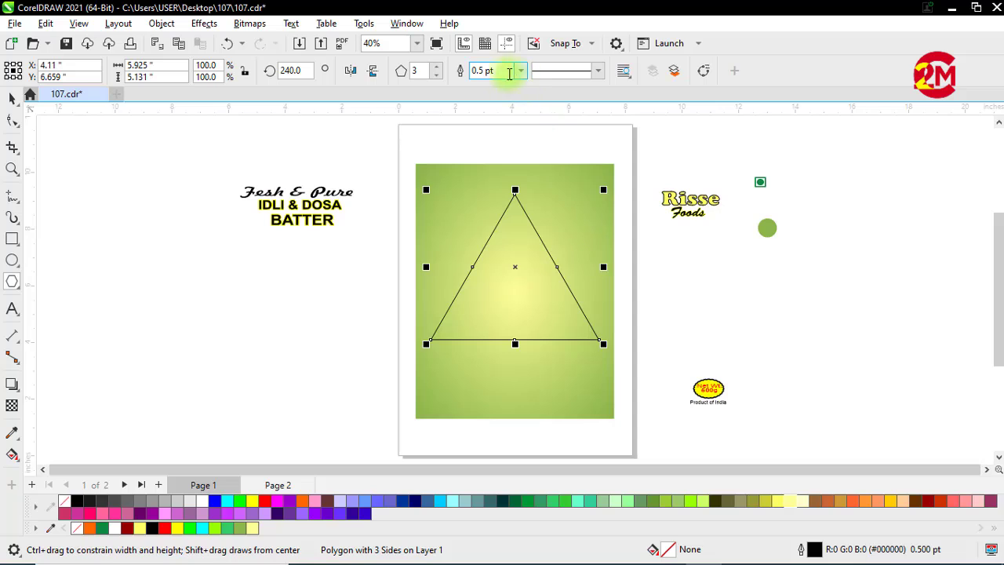
{"action": "left_click", "coordinate": [439, 69]}
{"action": "left_click", "coordinate": [439, 69]}
{"action": "left_click", "coordinate": [438, 69]}
{"action": "left_click", "coordinate": [438, 69]}
{"action": "left_click", "coordinate": [437, 69]}
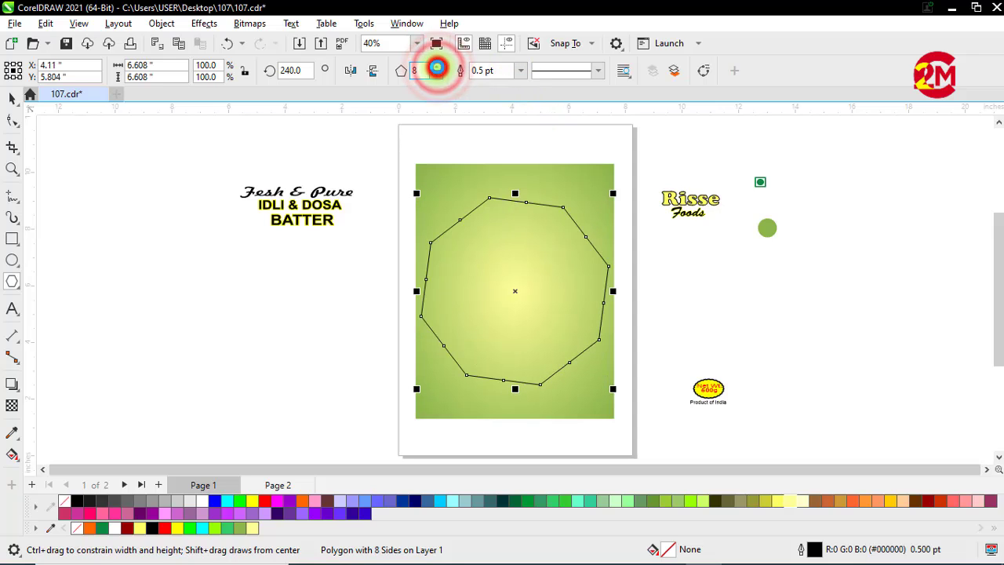
{"action": "left_click", "coordinate": [437, 68]}
{"action": "left_click", "coordinate": [12, 98]}
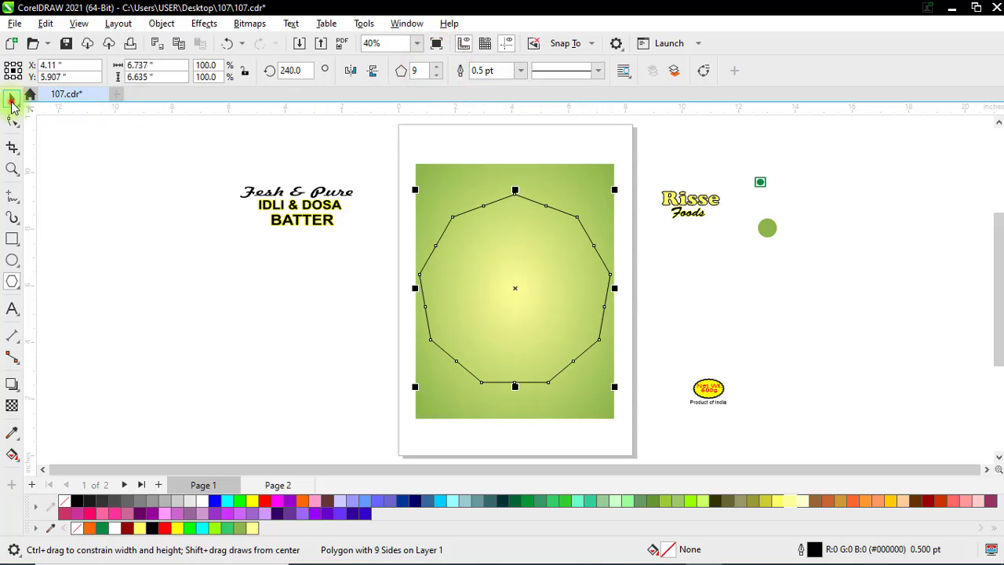
{"action": "left_click", "coordinate": [139, 225]}
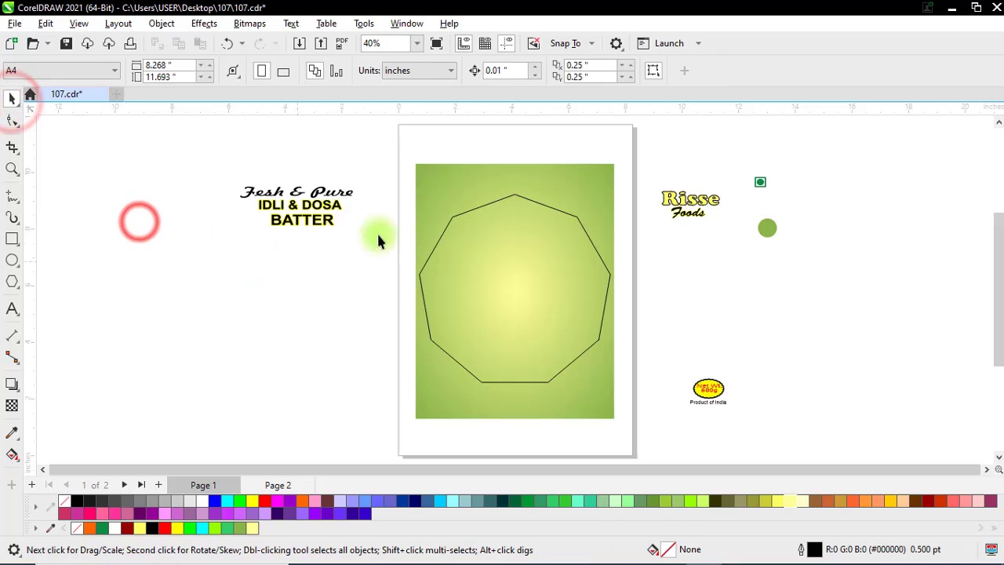
Step: Import the Untitled-1 food picture from the 107 folder and place it on the page
{"action": "left_click", "coordinate": [298, 43]}
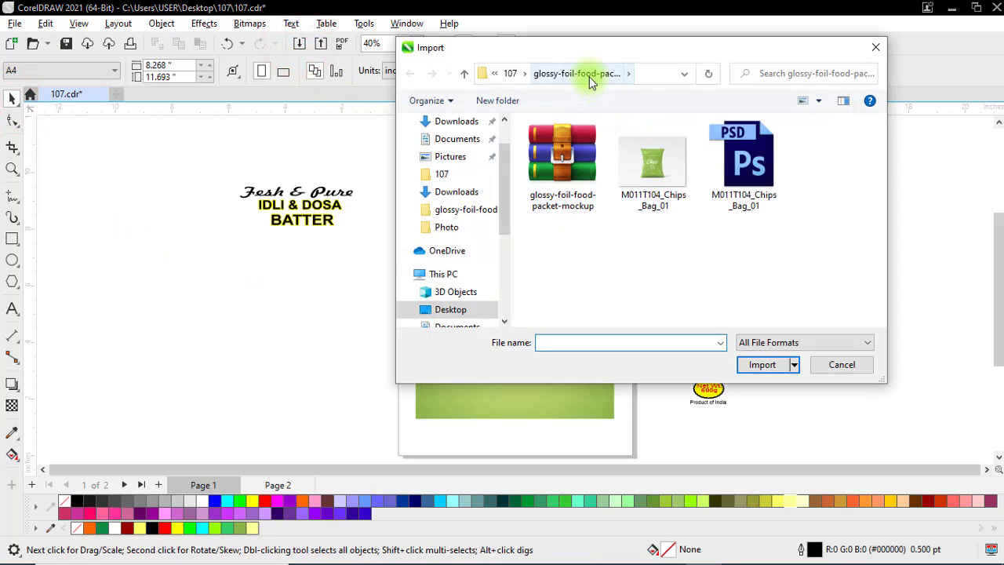
{"action": "left_click", "coordinate": [509, 73]}
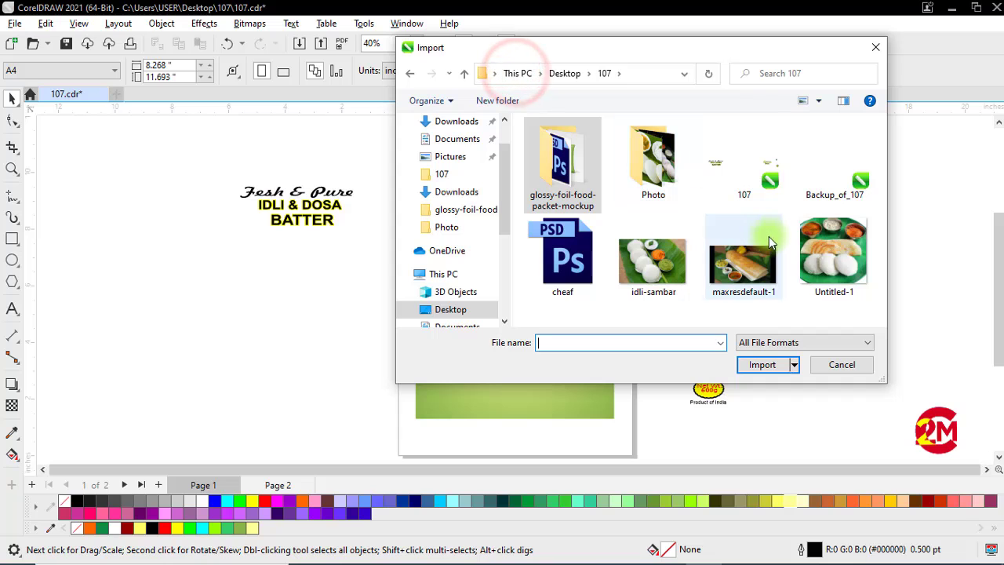
{"action": "left_click", "coordinate": [816, 263]}
{"action": "left_click", "coordinate": [766, 366]}
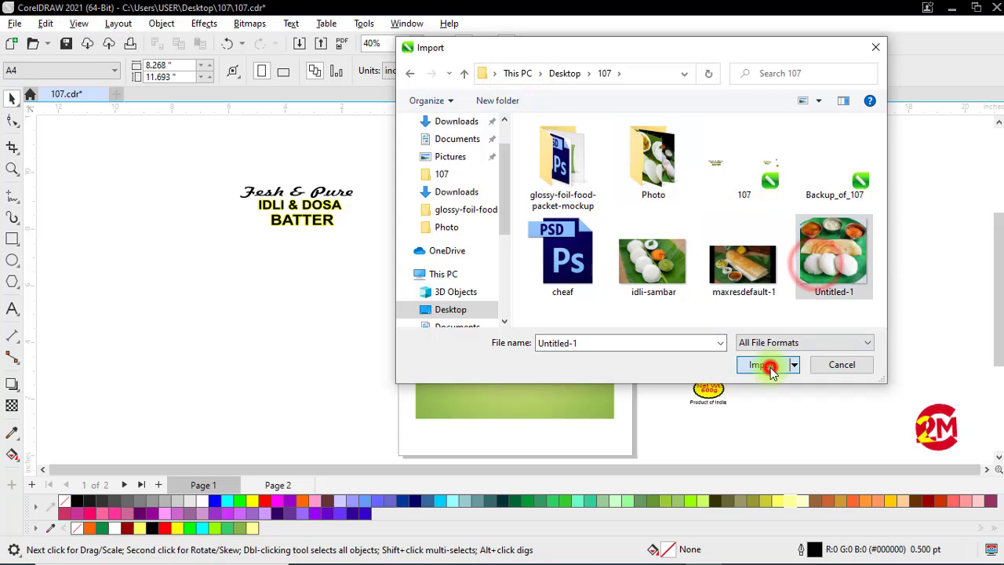
{"action": "left_click", "coordinate": [467, 251]}
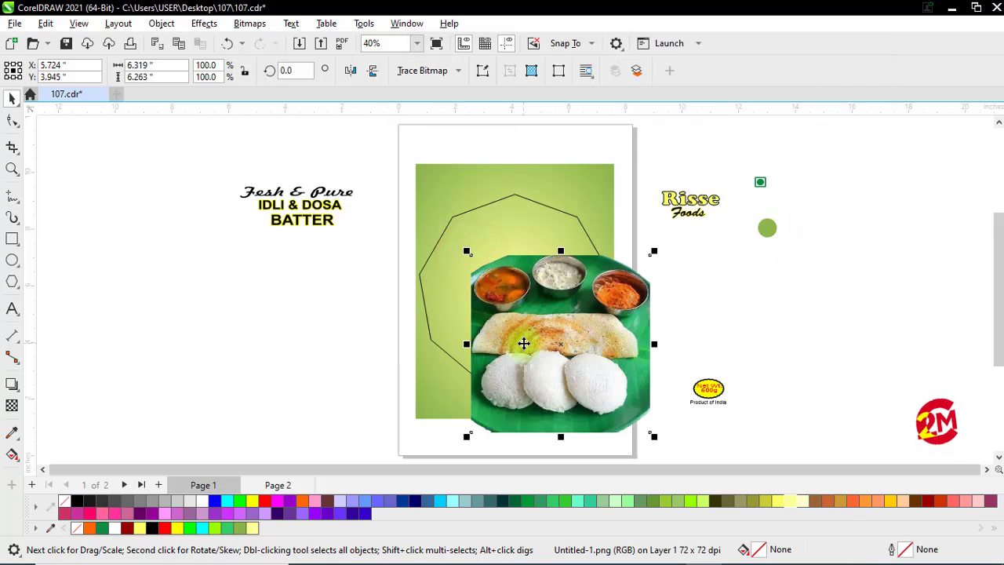
Step: Centre the imported food picture on the page and enlarge it about its centre to 110%
{"action": "key", "text": "p"}
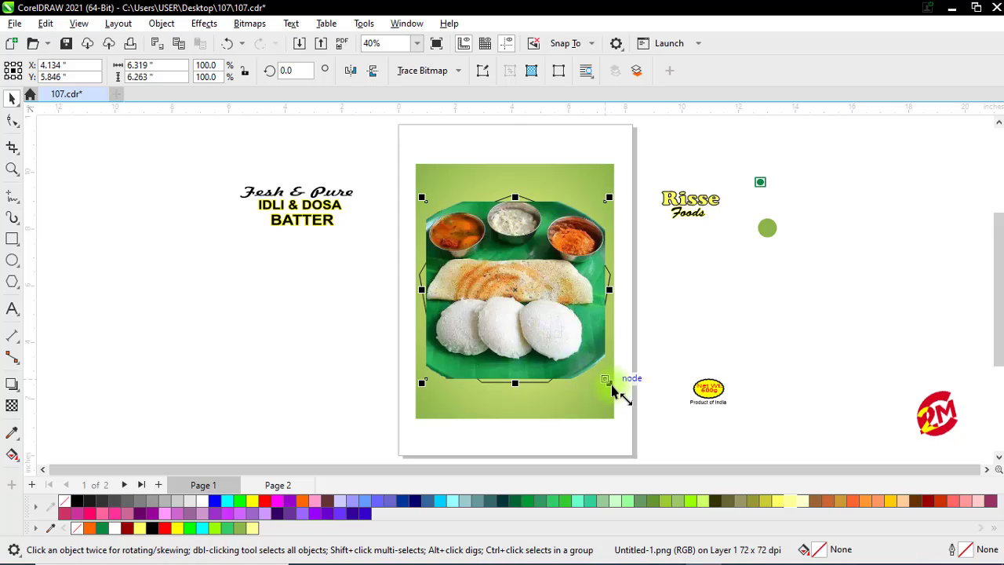
{"action": "left_click_drag", "start_coordinate": [611, 387], "coordinate": [627, 392]}
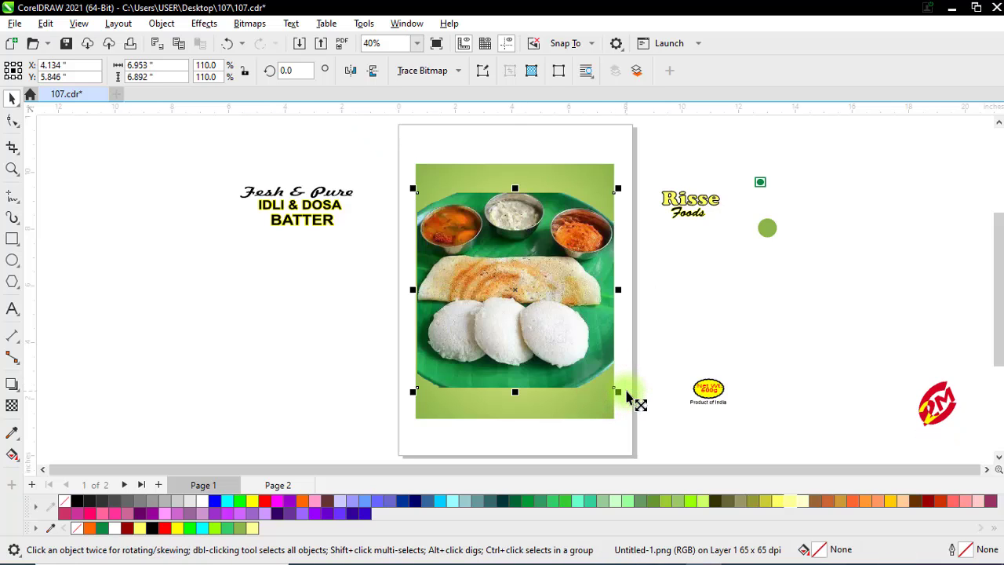
Step: Shift the food picture sideways to expose the polygon's edge and PowerClip the picture inside the nine-sided polygon
{"action": "scroll", "coordinate": [616, 363], "scroll_direction": "up", "scroll_amount": 1}
{"action": "left_click_drag", "start_coordinate": [592, 336], "coordinate": [564, 336]}
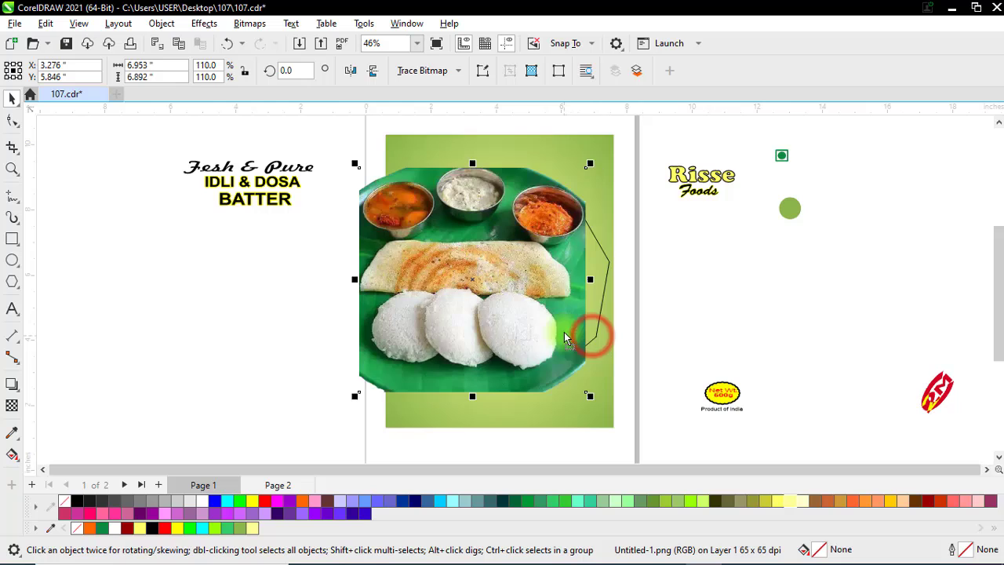
{"action": "right_click", "coordinate": [564, 331]}
{"action": "left_click", "coordinate": [612, 340]}
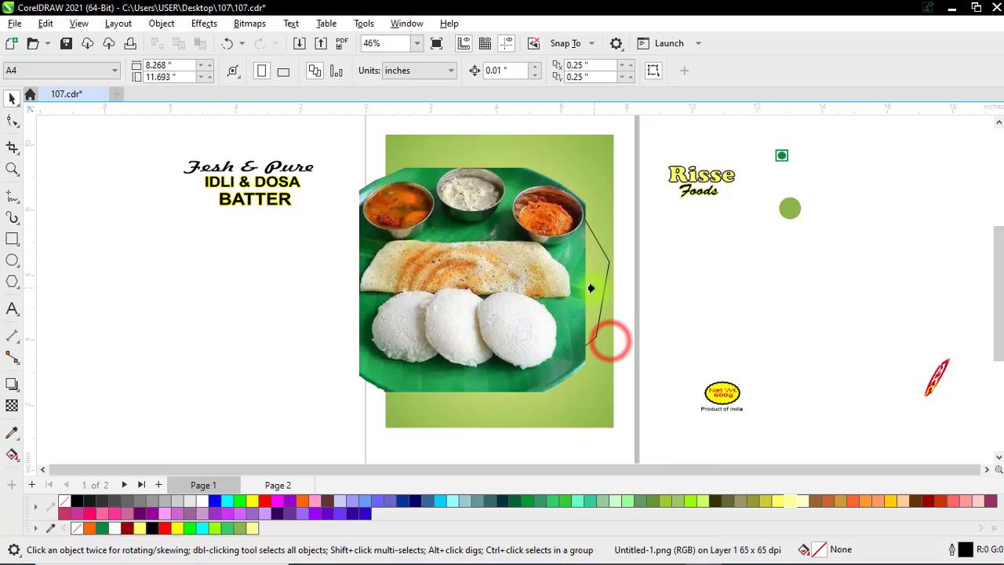
{"action": "left_click", "coordinate": [594, 288]}
Step: Edit the PowerClip contents so the food picture covers the whole polygon, scaling it to about 113% and finishing the edit
{"action": "left_click", "coordinate": [67, 130]}
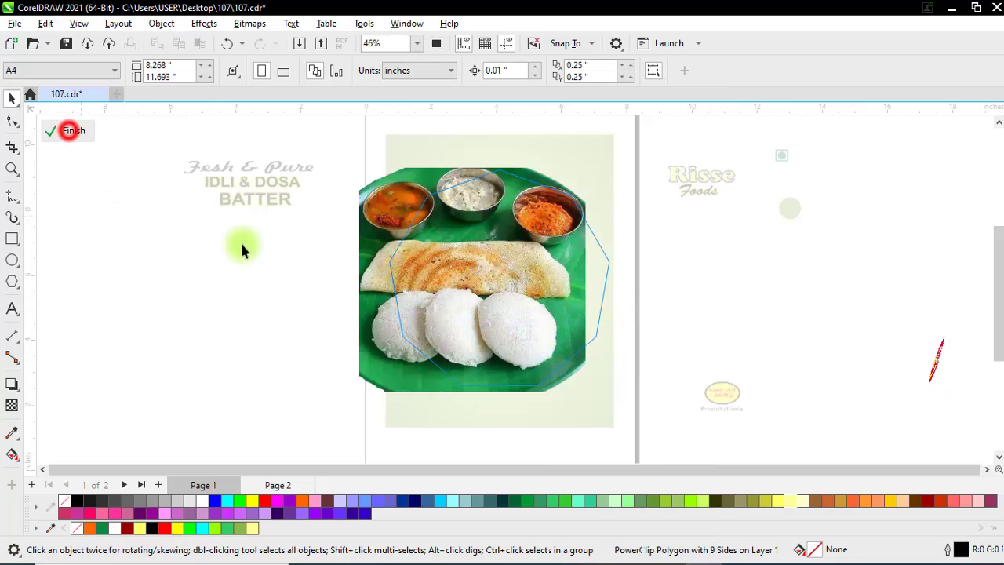
{"action": "left_click", "coordinate": [367, 314]}
{"action": "left_click_drag", "start_coordinate": [379, 315], "coordinate": [400, 319]}
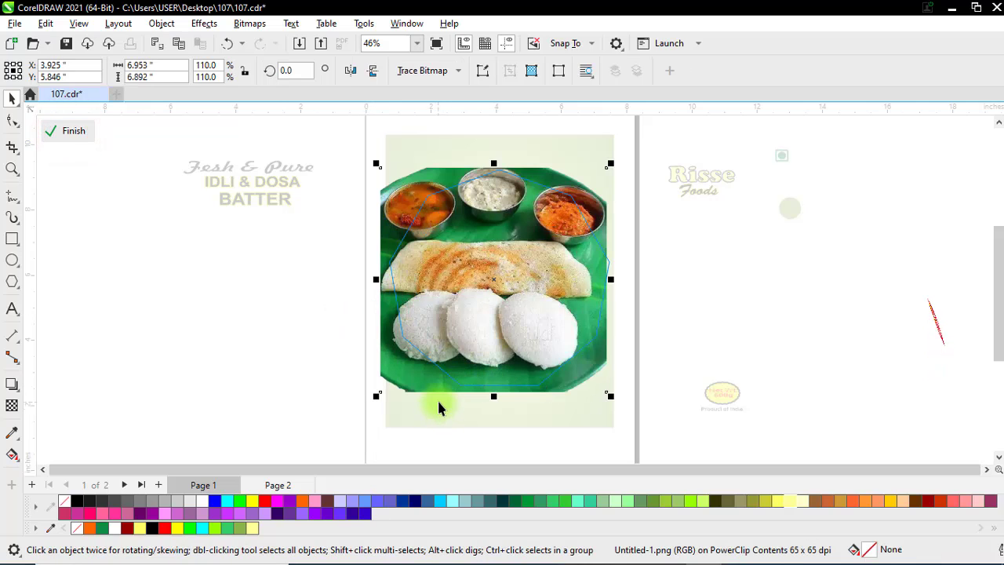
{"action": "left_click_drag", "start_coordinate": [612, 401], "coordinate": [617, 410]}
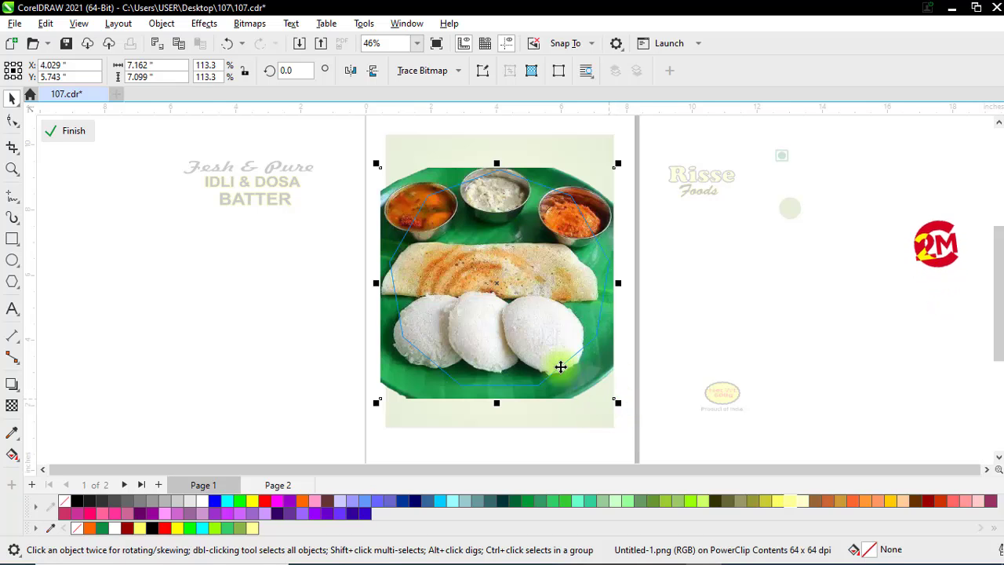
{"action": "left_click", "coordinate": [69, 130]}
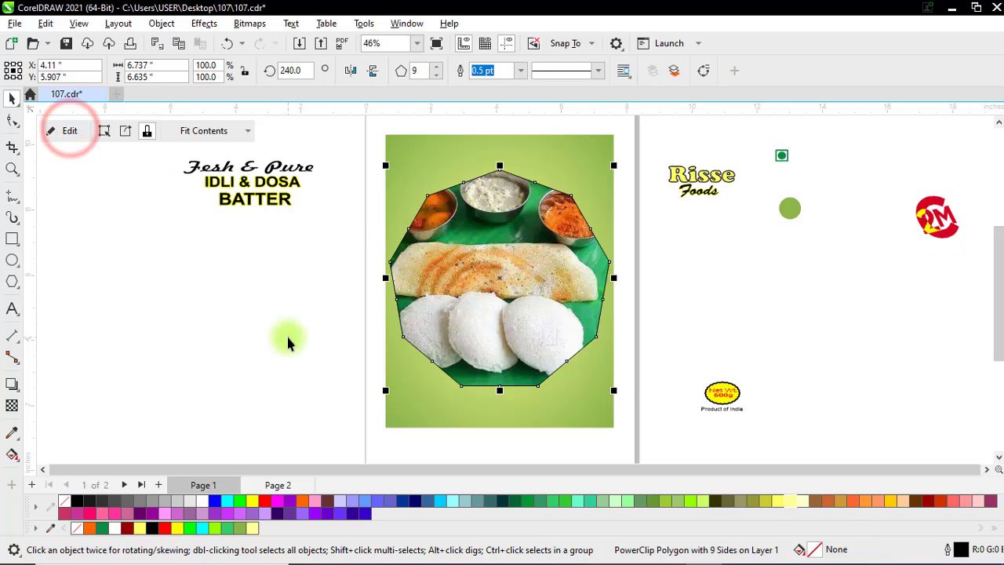
Step: Set the outline width of the nine-sided picture frame to 8.0 pt
{"action": "left_click", "coordinate": [524, 71]}
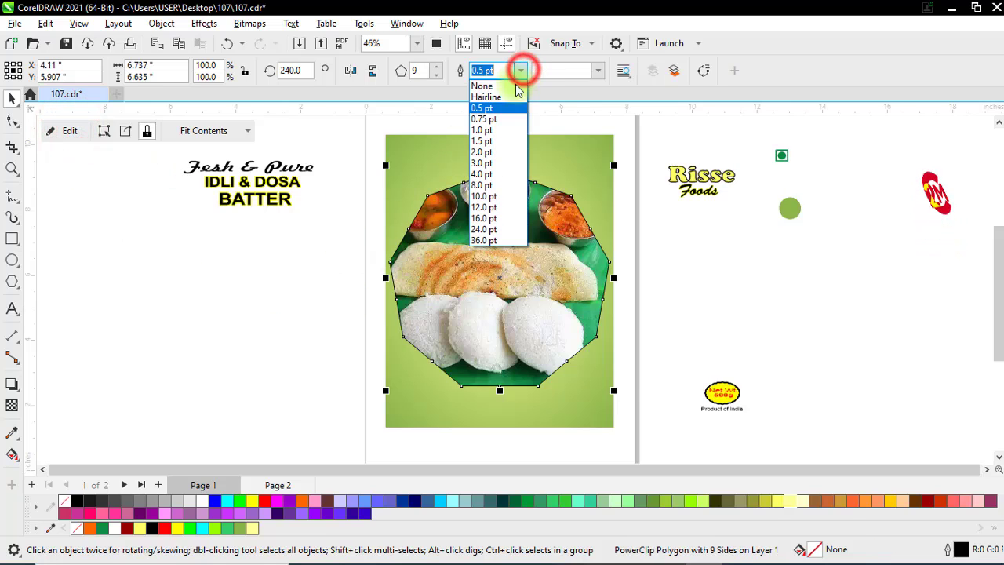
{"action": "left_click", "coordinate": [495, 174]}
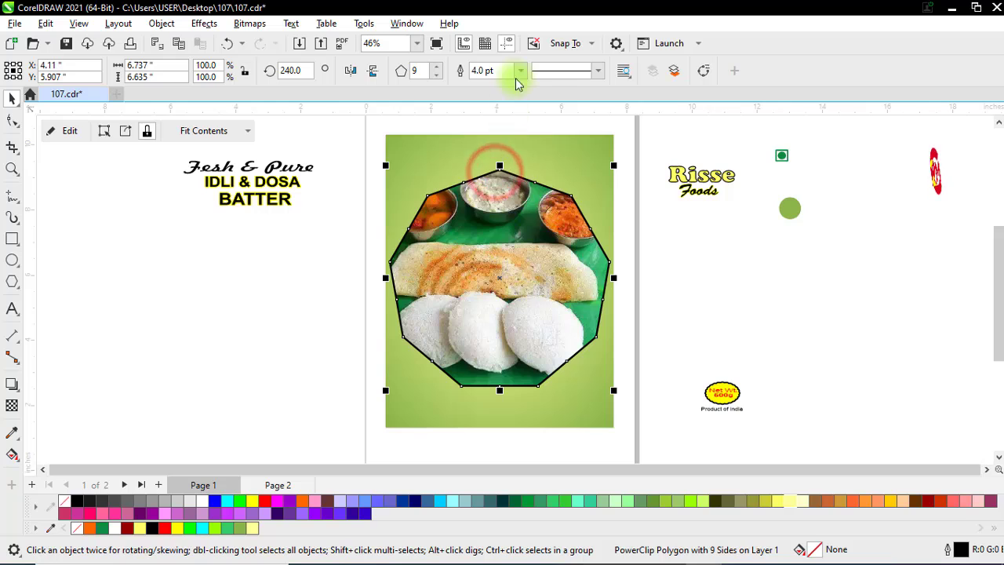
{"action": "left_click", "coordinate": [519, 70]}
{"action": "left_click", "coordinate": [495, 188]}
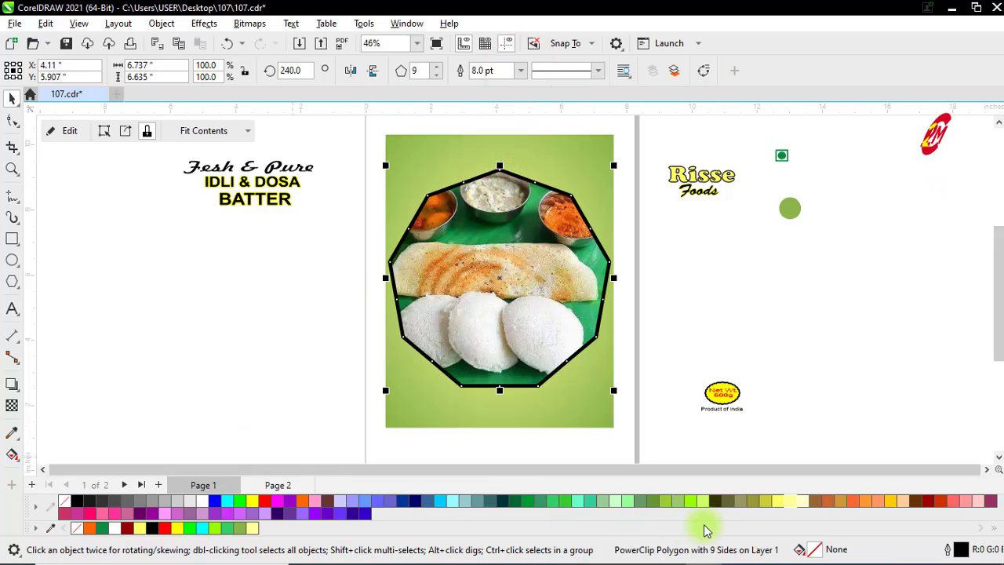
Step: Change the nine-sided frame's outline colour to yellow-green #DDFA05 and deselect the frame
{"action": "double_click", "coordinate": [962, 549]}
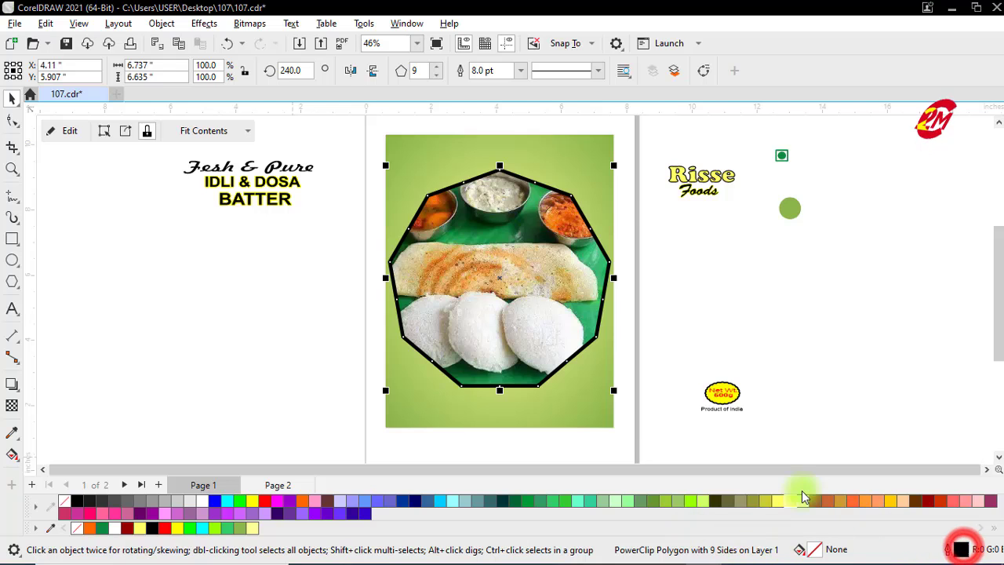
{"action": "left_click_drag", "start_coordinate": [512, 126], "coordinate": [222, 125]}
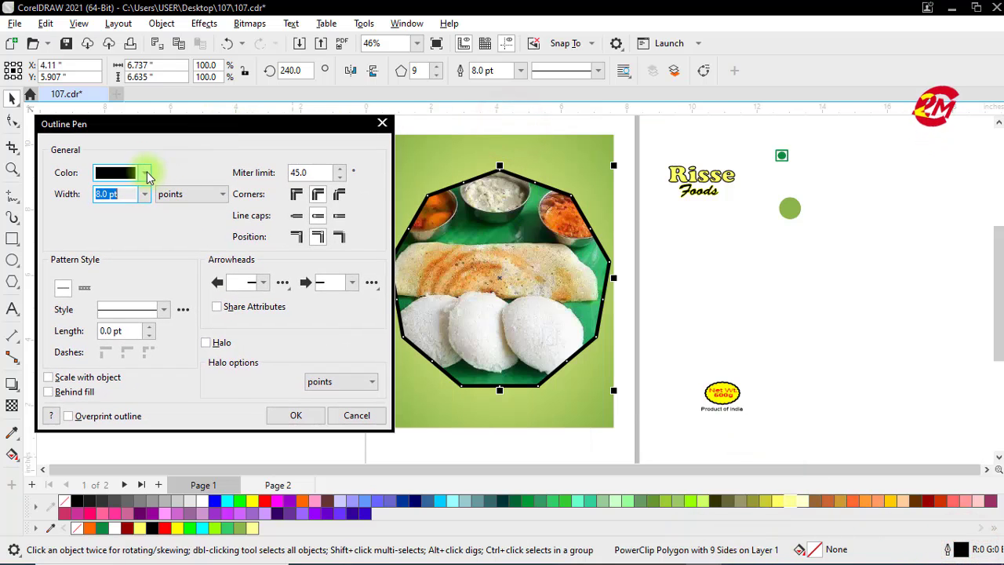
{"action": "left_click", "coordinate": [142, 172]}
{"action": "left_click", "coordinate": [117, 350]}
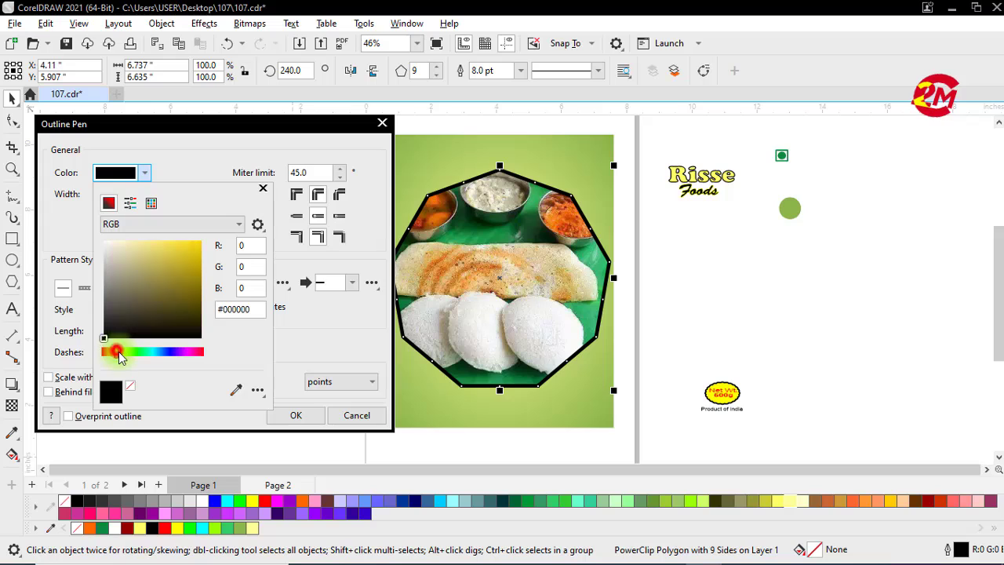
{"action": "left_click_drag", "start_coordinate": [157, 246], "coordinate": [200, 248]}
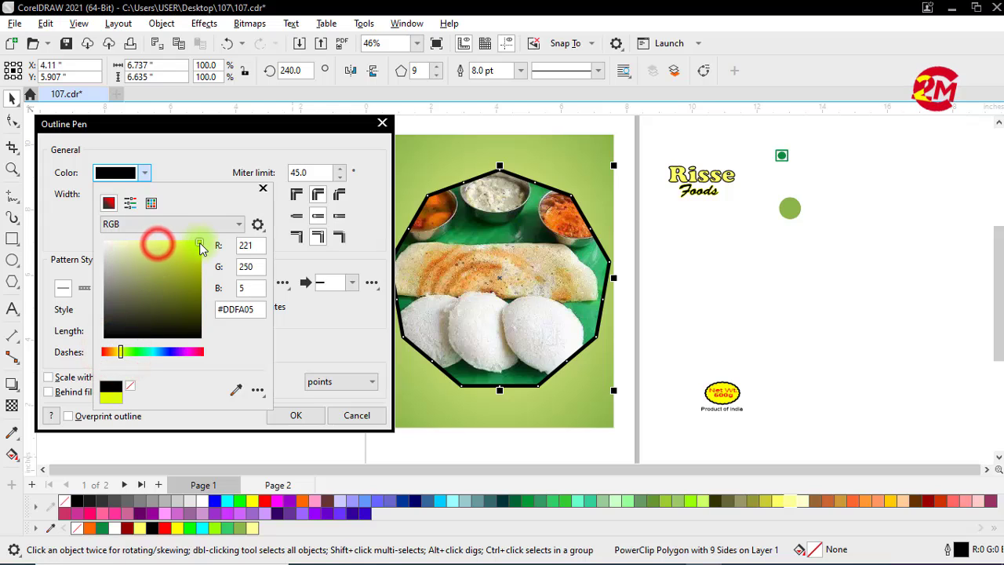
{"action": "left_click", "coordinate": [298, 414]}
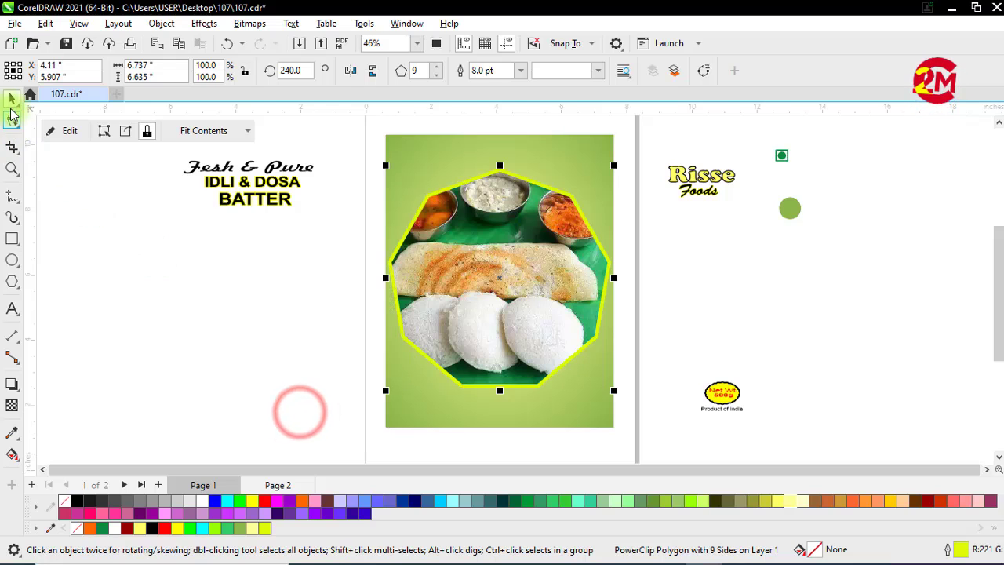
{"action": "left_click", "coordinate": [12, 98]}
{"action": "left_click", "coordinate": [145, 295]}
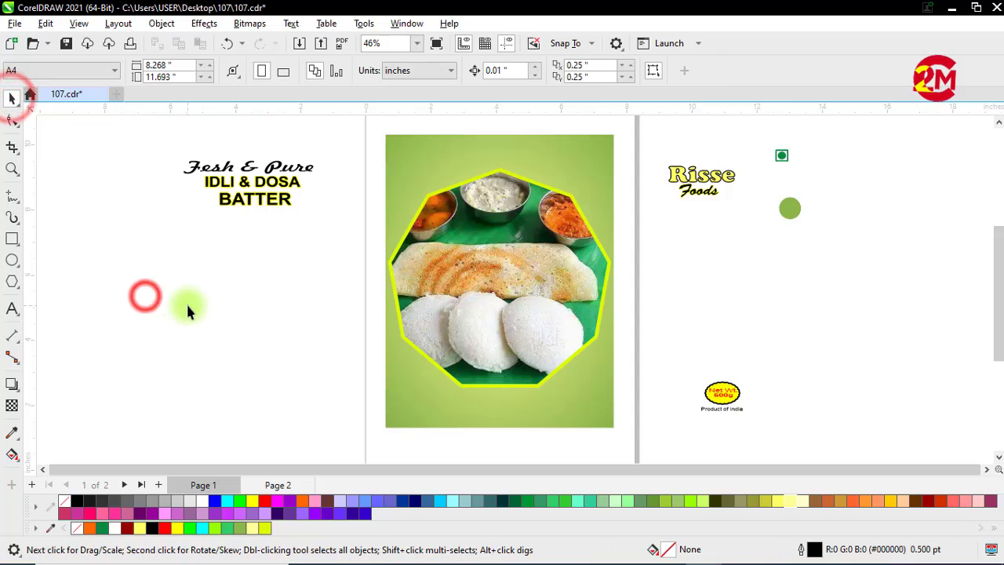
{"action": "left_click", "coordinate": [233, 306]}
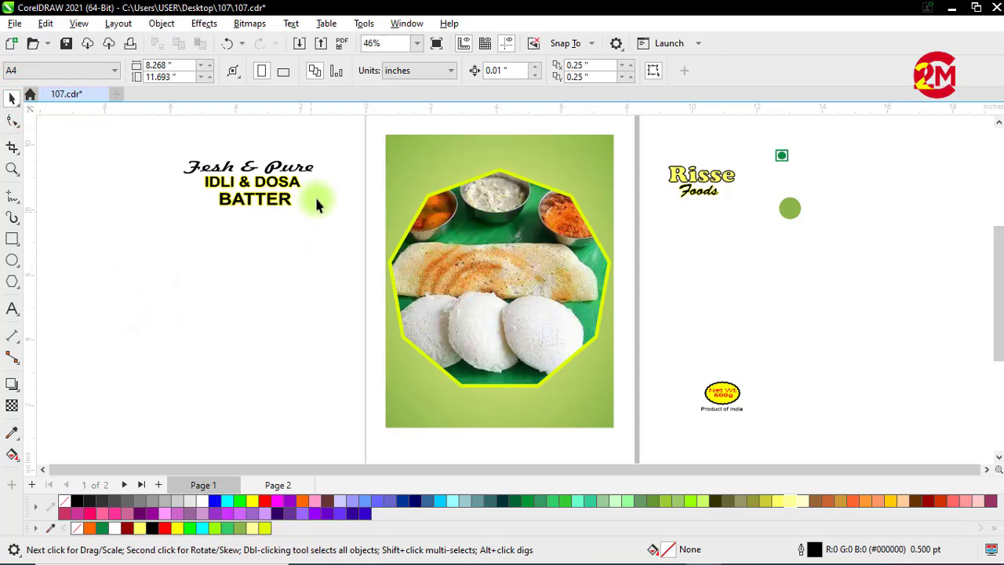
Step: Draw a circle about 2.62 inches in diameter beside the page and shift it slightly away from the package front
{"action": "left_click", "coordinate": [11, 259]}
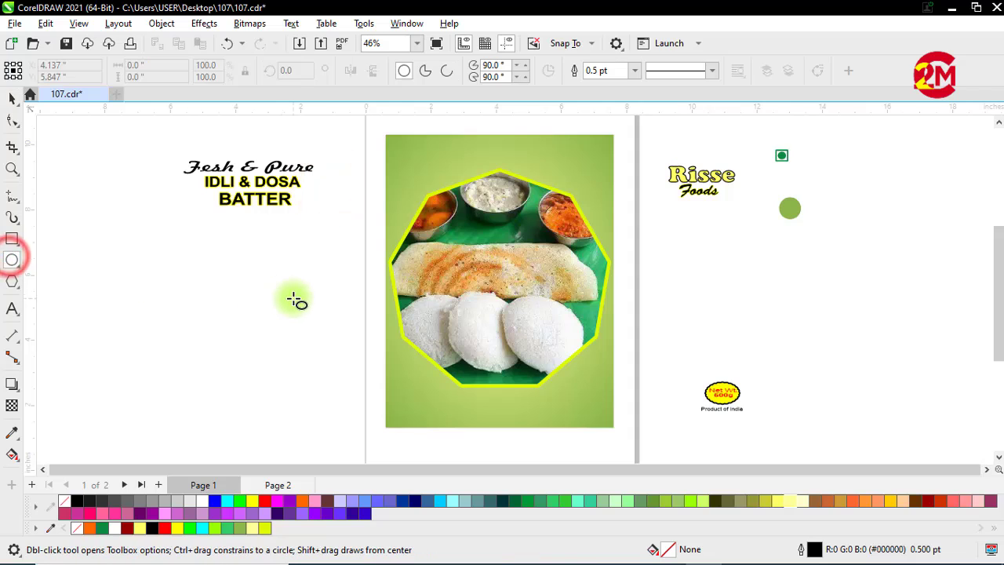
{"action": "left_click_drag", "start_coordinate": [292, 299], "coordinate": [382, 387]}
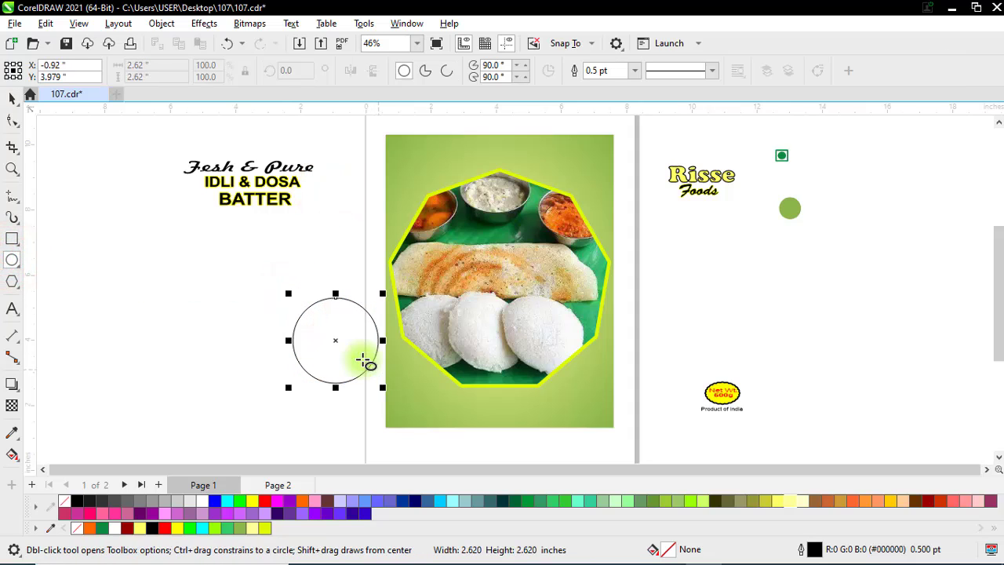
{"action": "left_click", "coordinate": [12, 99]}
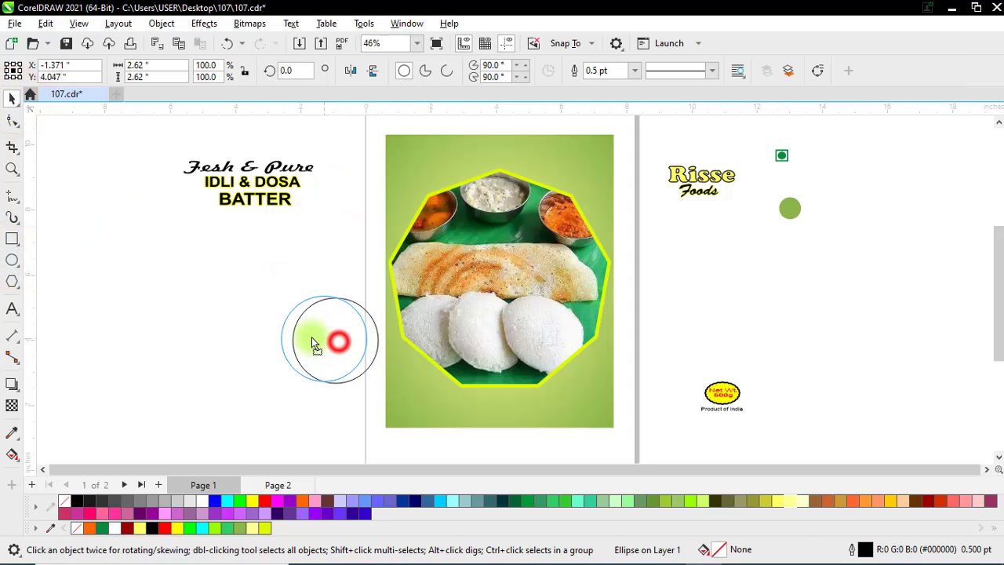
{"action": "left_click_drag", "start_coordinate": [311, 343], "coordinate": [274, 343]}
Step: Add a circle of about 0.587 inches on the large circle's top edge and repeat rotated copies every 15° around the large circle's centre
{"action": "left_click_drag", "start_coordinate": [339, 387], "coordinate": [294, 302]}
{"action": "left_click", "coordinate": [292, 298]}
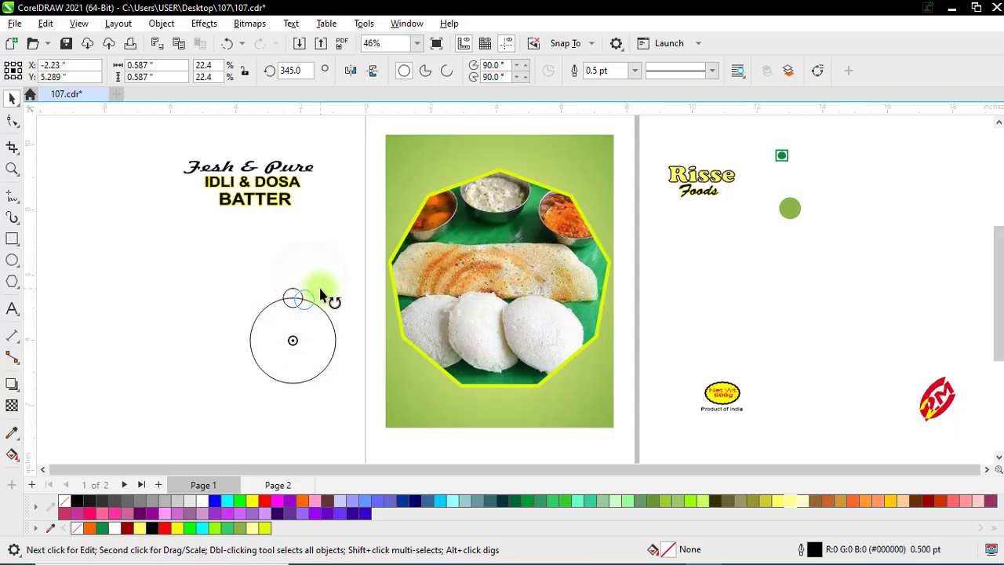
{"action": "left_click", "coordinate": [319, 292]}
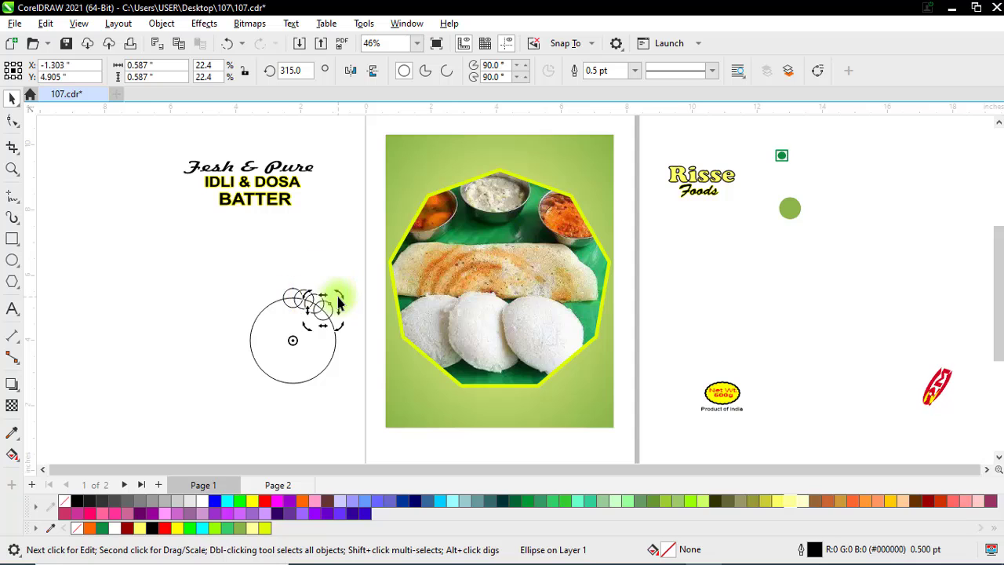
{"action": "key", "text": "ctrl+r"}
{"action": "key", "text": "ctrl+r"}
{"action": "key", "text": "ctrl+r"}
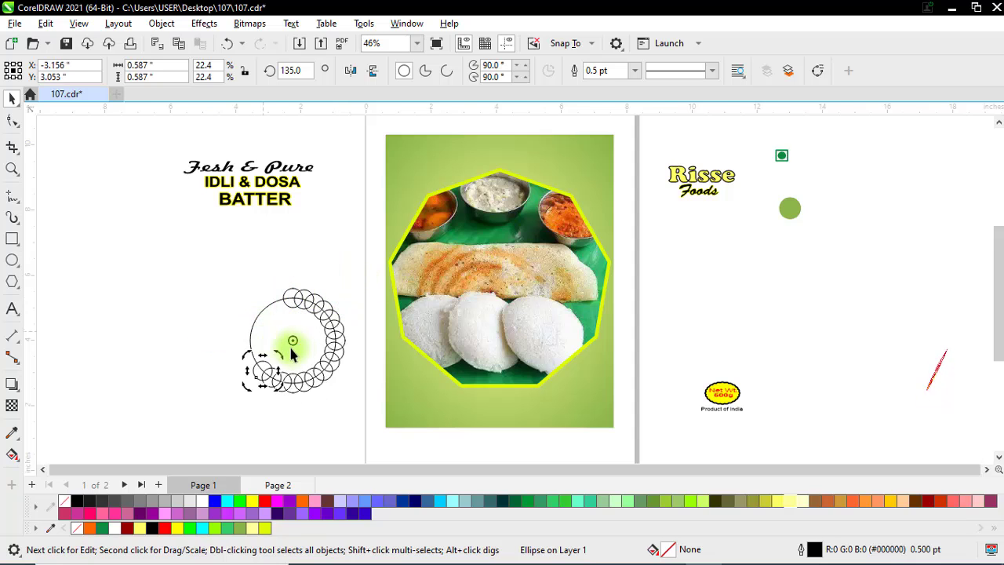
{"action": "left_click", "coordinate": [217, 299]}
Step: Weld the large circle and its ring of small circles into one scalloped shape
{"action": "left_click_drag", "start_coordinate": [286, 343], "coordinate": [361, 406]}
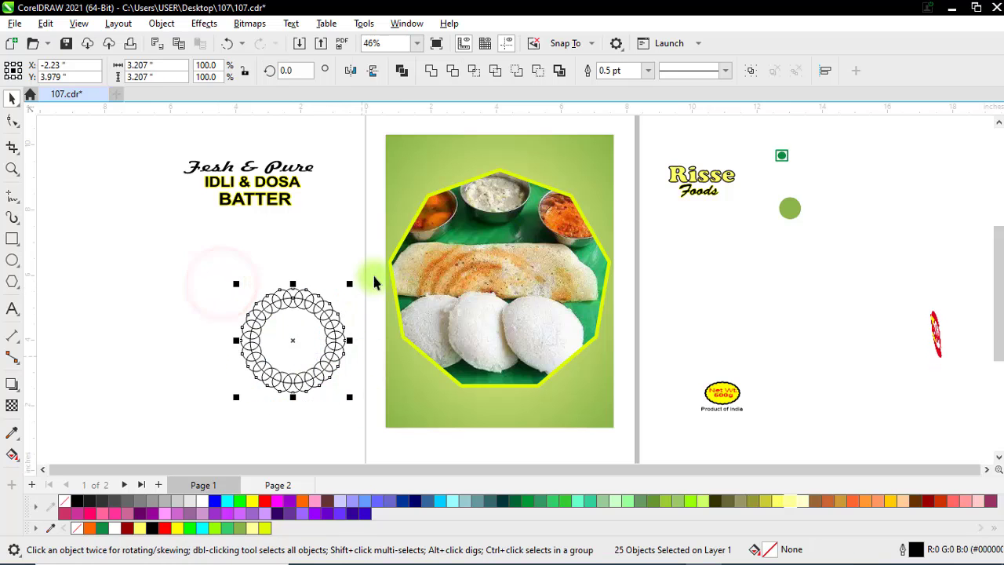
{"action": "left_click", "coordinate": [430, 71]}
{"action": "left_click", "coordinate": [12, 96]}
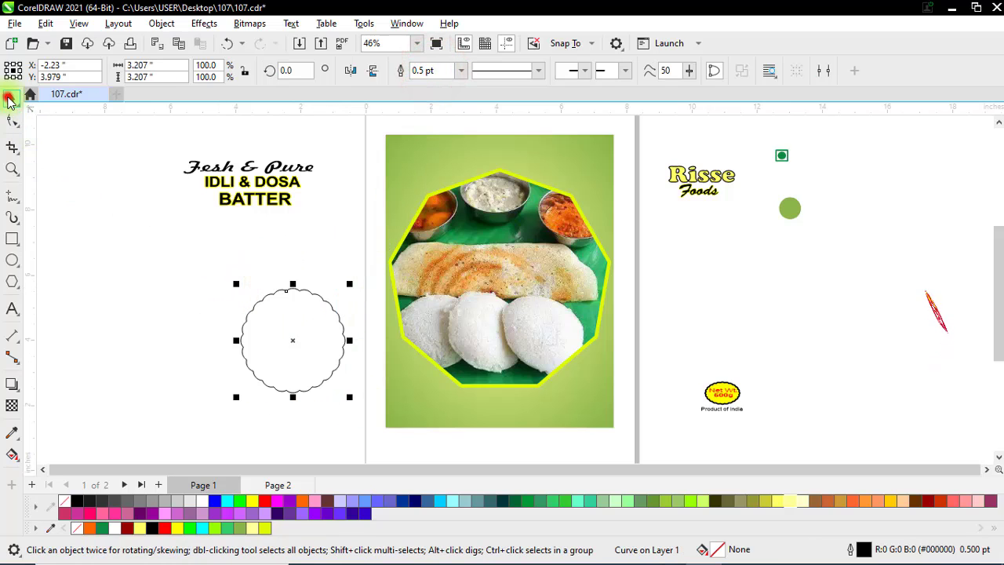
{"action": "left_click", "coordinate": [138, 304]}
Step: Move the scalloped shape to the package front's upper left corner and scale it down to about 1.942 inches
{"action": "left_click_drag", "start_coordinate": [284, 353], "coordinate": [440, 210]}
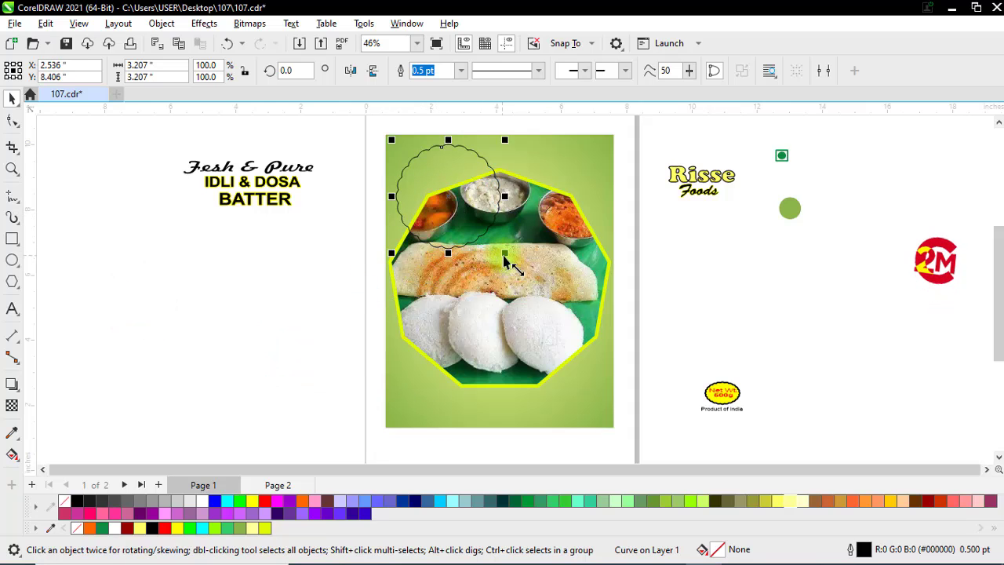
{"action": "left_click_drag", "start_coordinate": [502, 255], "coordinate": [461, 215]}
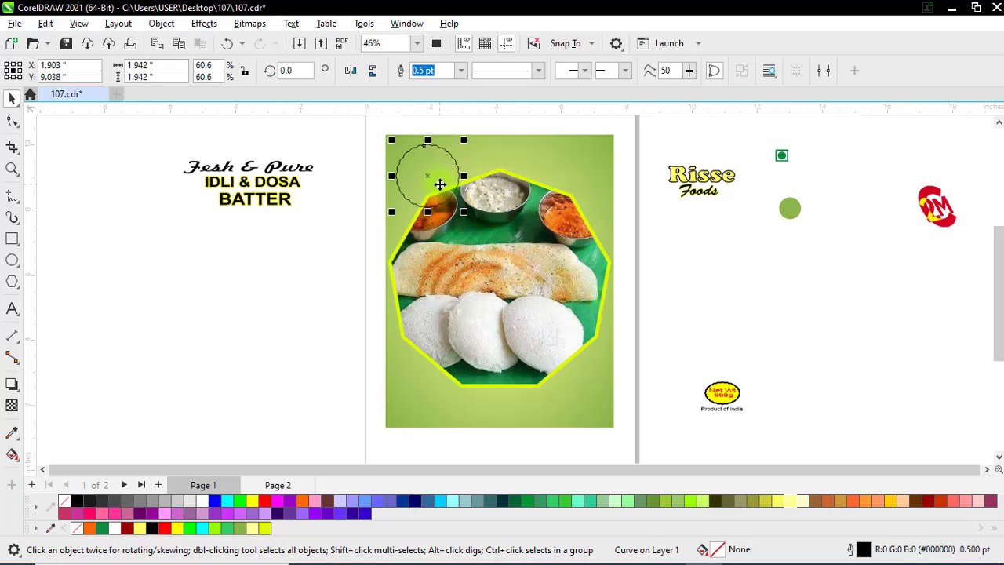
{"action": "left_click_drag", "start_coordinate": [427, 176], "coordinate": [428, 179]}
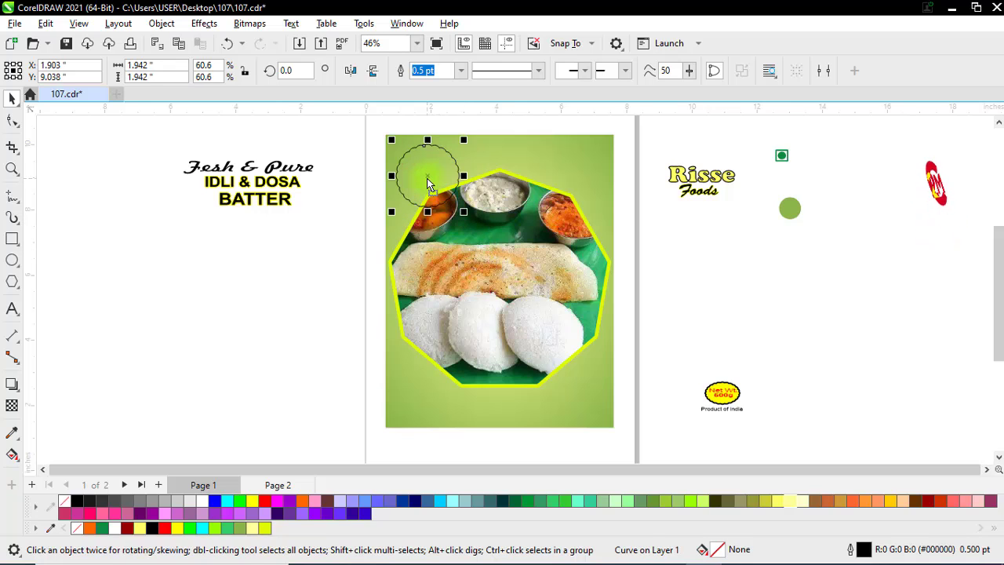
{"action": "left_click", "coordinate": [328, 155]}
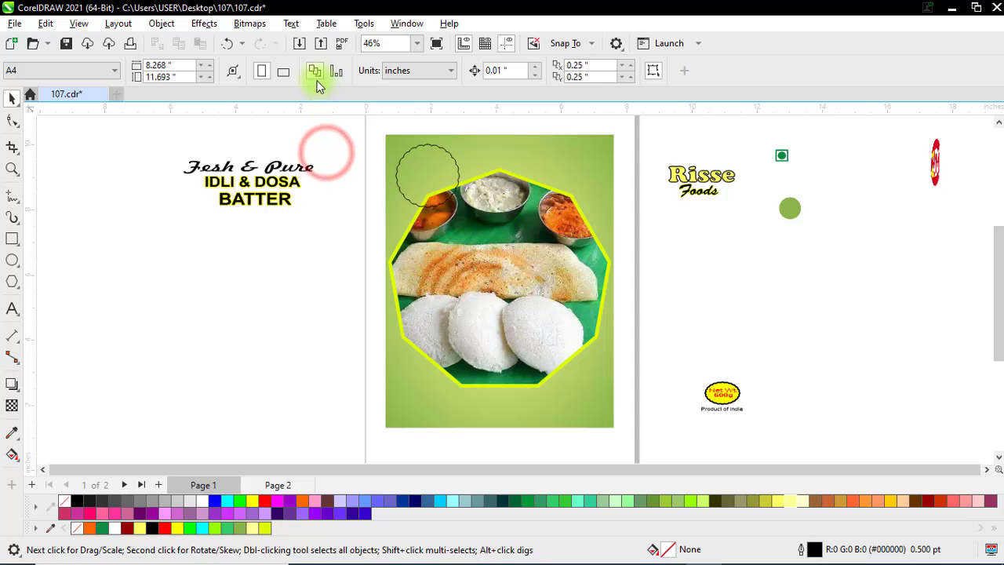
Step: Import the idli-sambar picture from the 107 folder and place it near the scalloped shape, about 2.671 inches wide
{"action": "left_click", "coordinate": [299, 43]}
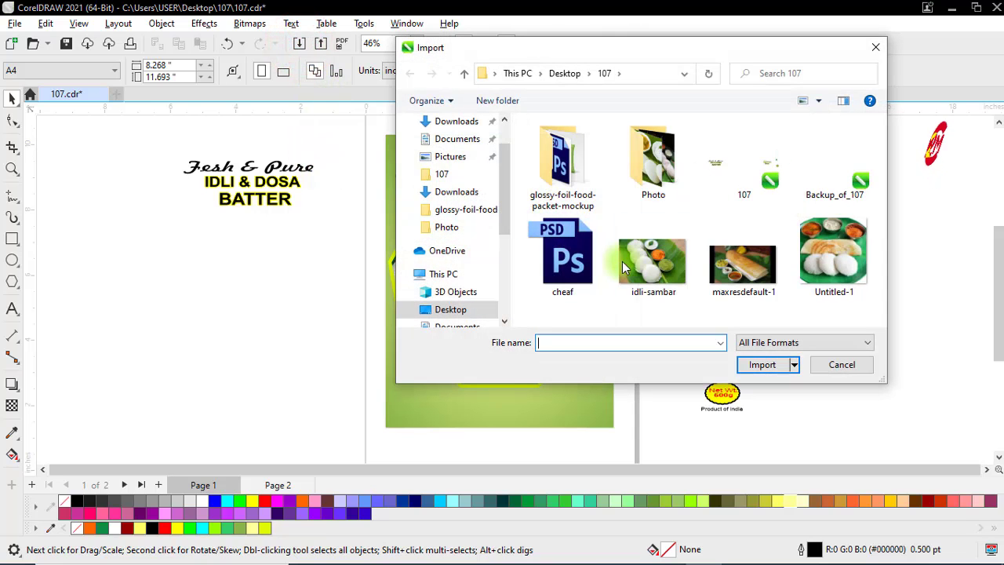
{"action": "left_click", "coordinate": [651, 269]}
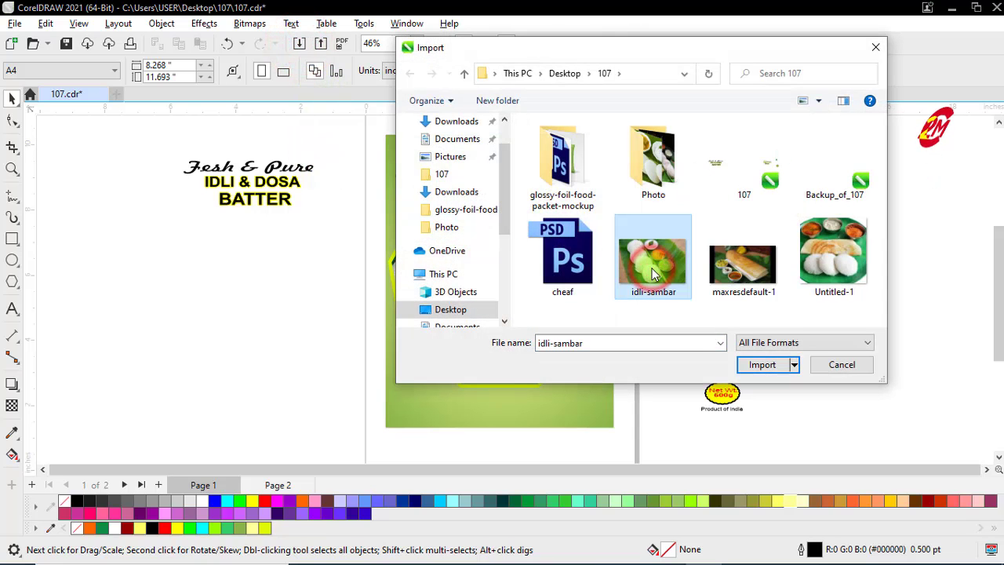
{"action": "double_click", "coordinate": [651, 269]}
{"action": "left_click_drag", "start_coordinate": [329, 149], "coordinate": [423, 228]}
Step: Position the idli-sambar picture over the scalloped shape and enlarge it to about 2.955 inches wide
{"action": "scroll", "coordinate": [386, 150], "scroll_direction": "up", "scroll_amount": 3}
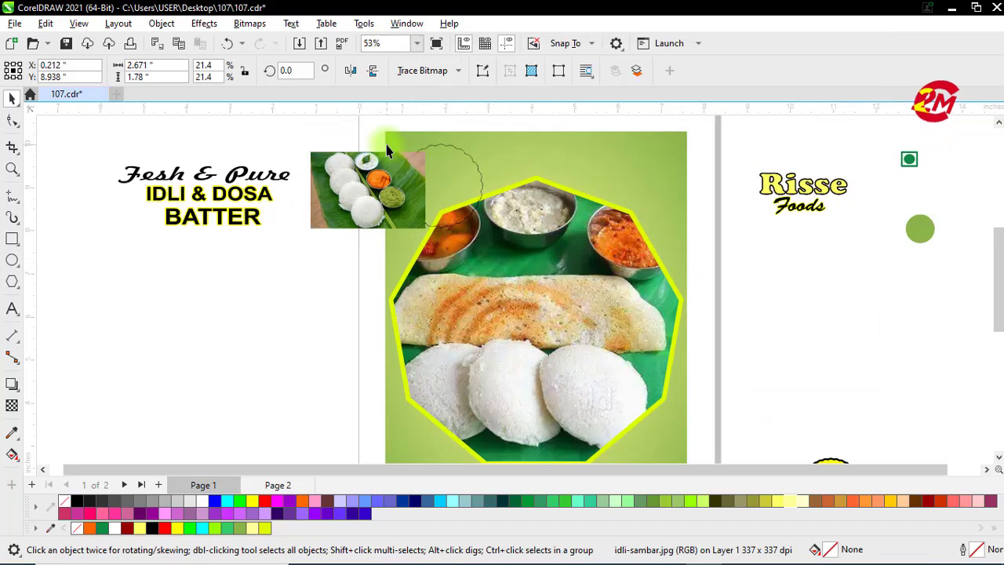
{"action": "scroll", "coordinate": [386, 150], "scroll_direction": "up", "scroll_amount": 2}
{"action": "left_click_drag", "start_coordinate": [428, 276], "coordinate": [584, 294]}
{"action": "left_click_drag", "start_coordinate": [522, 252], "coordinate": [538, 261]}
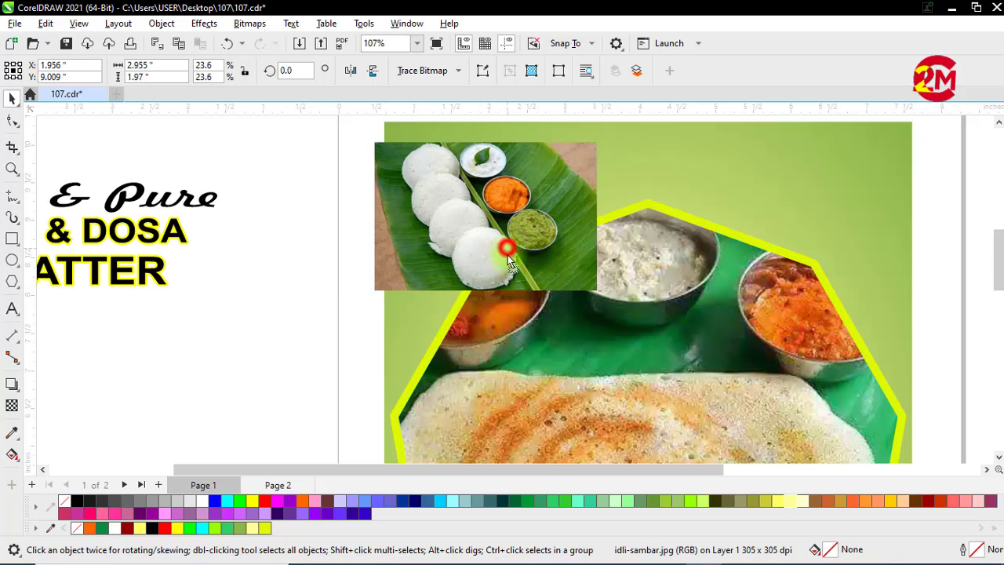
Step: Adjust the idli-sambar picture's position slightly and PowerClip it inside the scalloped shape
{"action": "left_click", "coordinate": [506, 254]}
{"action": "right_click", "coordinate": [505, 255]}
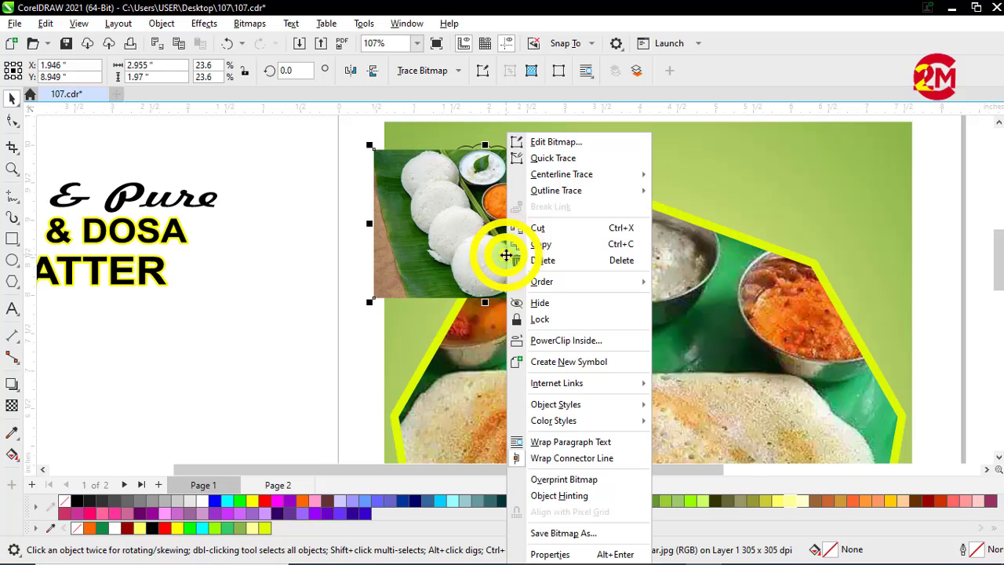
{"action": "left_click", "coordinate": [540, 338]}
{"action": "left_click", "coordinate": [476, 148]}
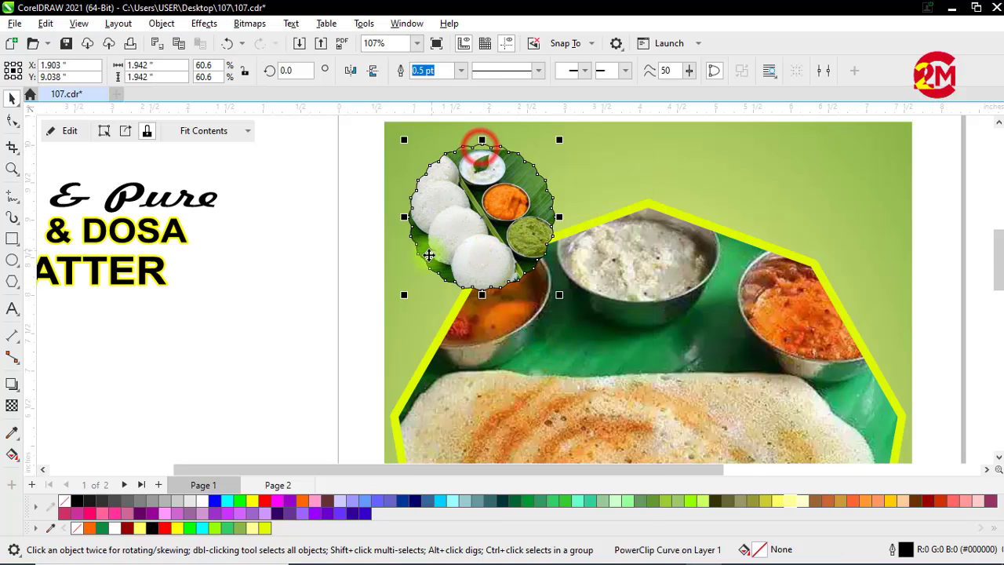
Step: Edit the scalloped frame's PowerClip contents, nudge the idli-sambar picture slightly upward, and finish the edit
{"action": "left_click", "coordinate": [69, 130]}
{"action": "left_click", "coordinate": [385, 274]}
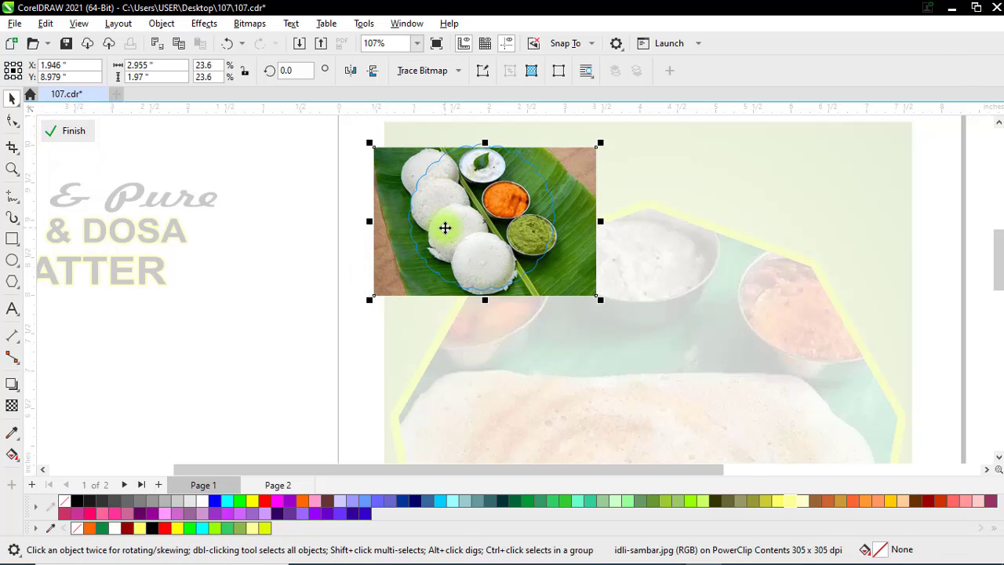
{"action": "key", "text": "Up"}
{"action": "key", "text": "Down"}
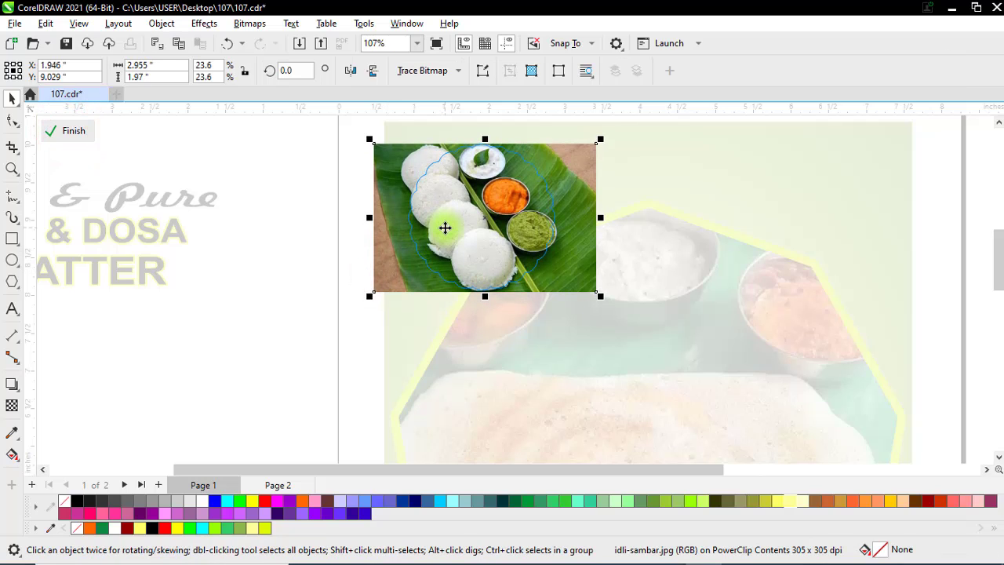
{"action": "left_click", "coordinate": [57, 133]}
{"action": "left_click", "coordinate": [314, 204]}
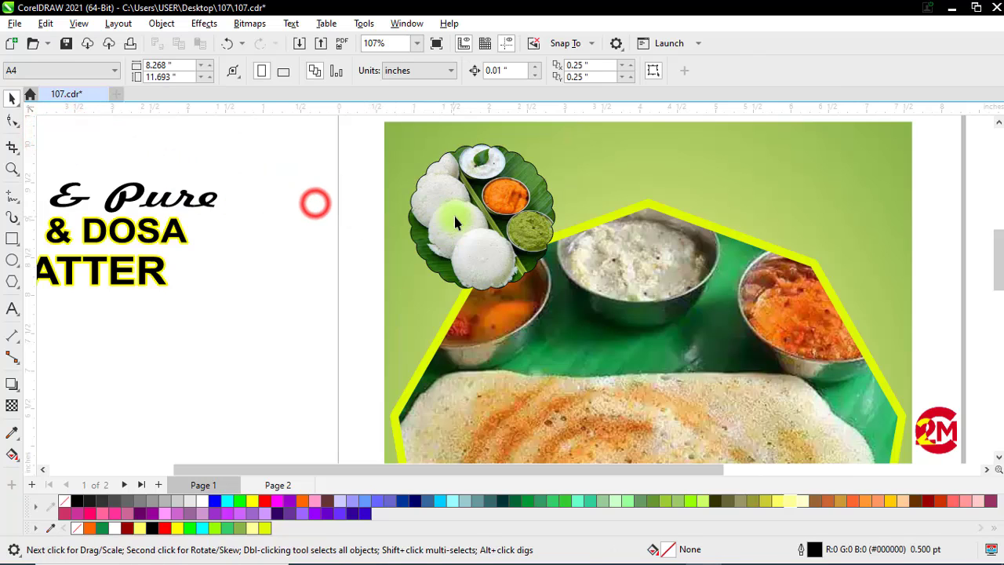
Step: Set the scalloped picture frame's outline width to 4.0 pt
{"action": "left_click", "coordinate": [455, 216]}
{"action": "left_click", "coordinate": [462, 71]}
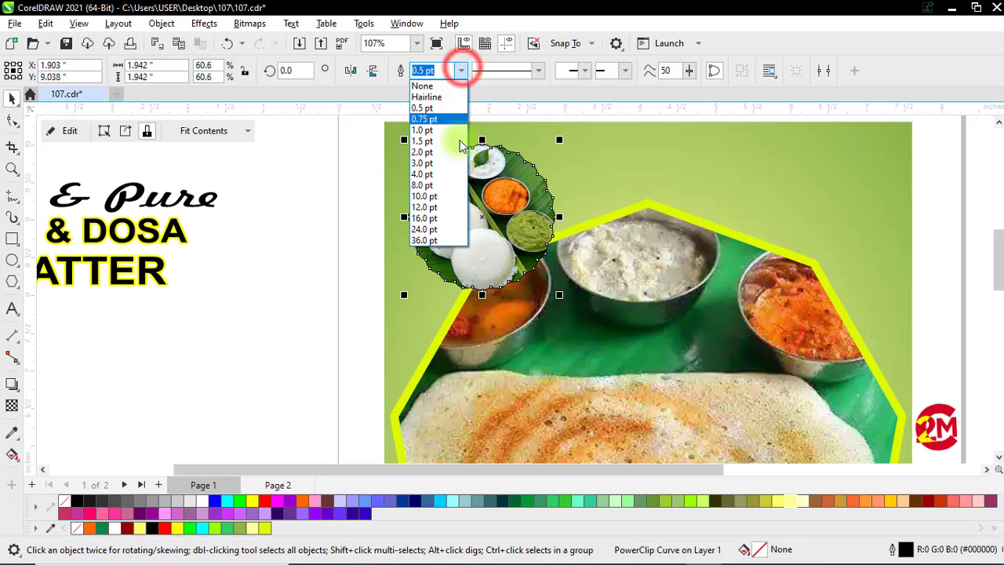
{"action": "left_click", "coordinate": [441, 174]}
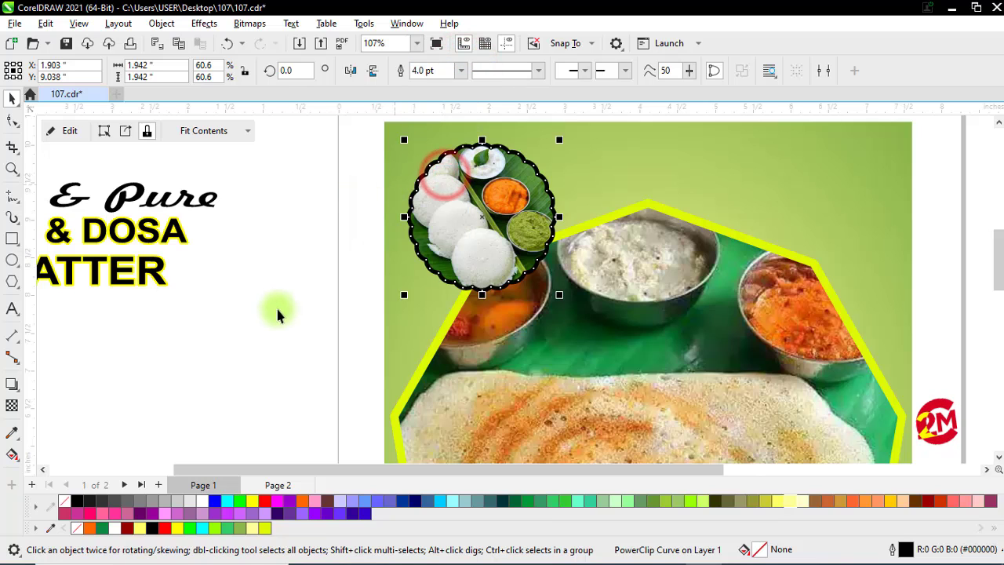
{"action": "left_click", "coordinate": [146, 414]}
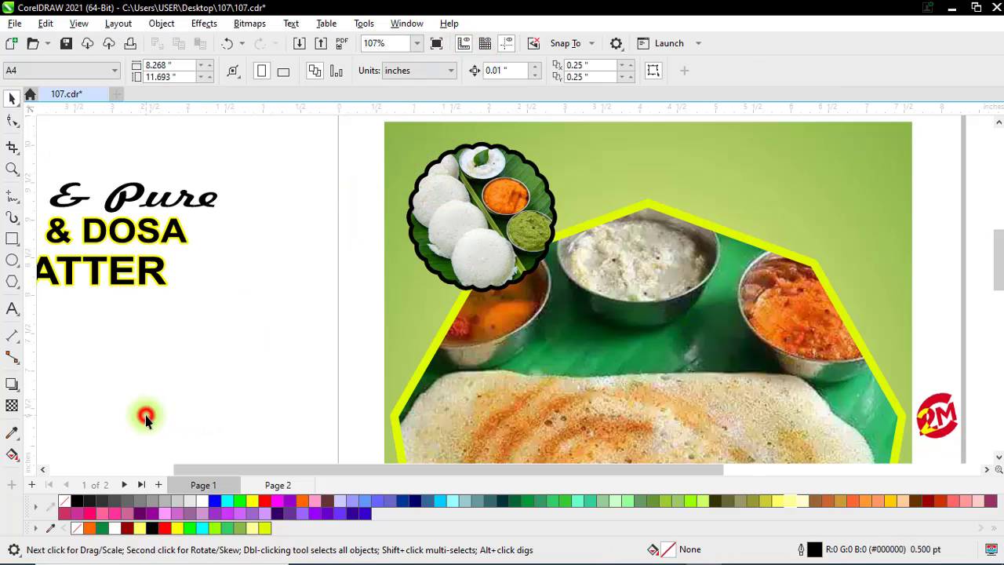
Step: Sample the yellow of the large nine-sided frame and apply it to the scalloped frame's outline
{"action": "left_click", "coordinate": [11, 432]}
{"action": "left_click", "coordinate": [575, 227]}
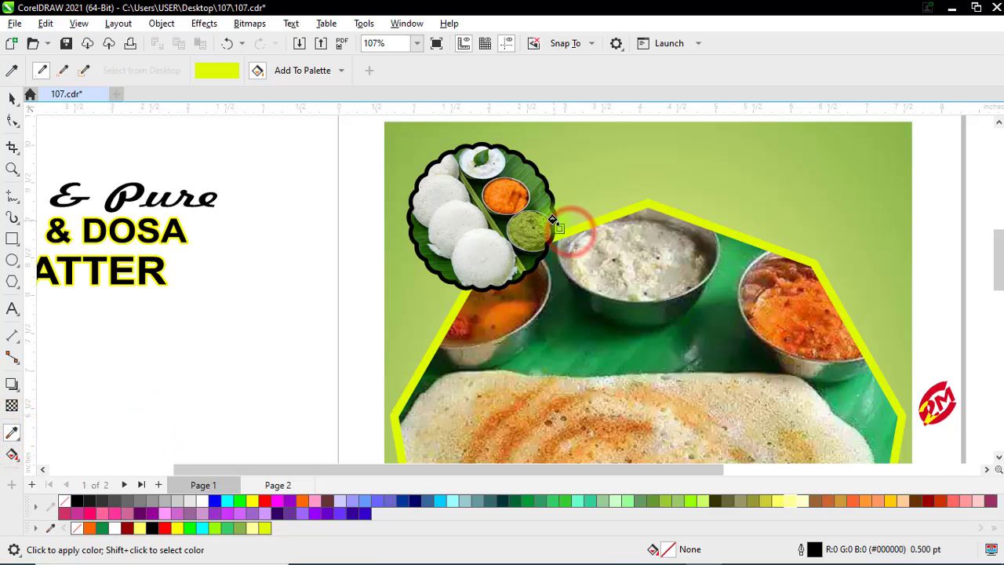
{"action": "left_click", "coordinate": [553, 220]}
{"action": "left_click", "coordinate": [11, 97]}
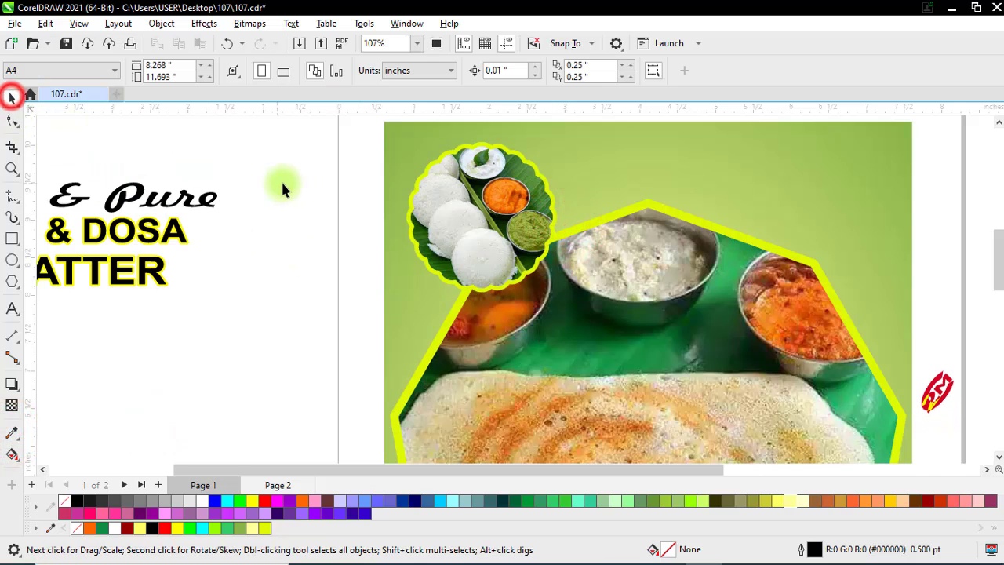
Step: Duplicate the scalloped picture into the package's upper-right corner and import the maxresdefault-1 picture over it
{"action": "scroll", "coordinate": [285, 182], "scroll_direction": "down", "scroll_amount": 2}
{"action": "left_click_drag", "start_coordinate": [413, 214], "coordinate": [613, 213]}
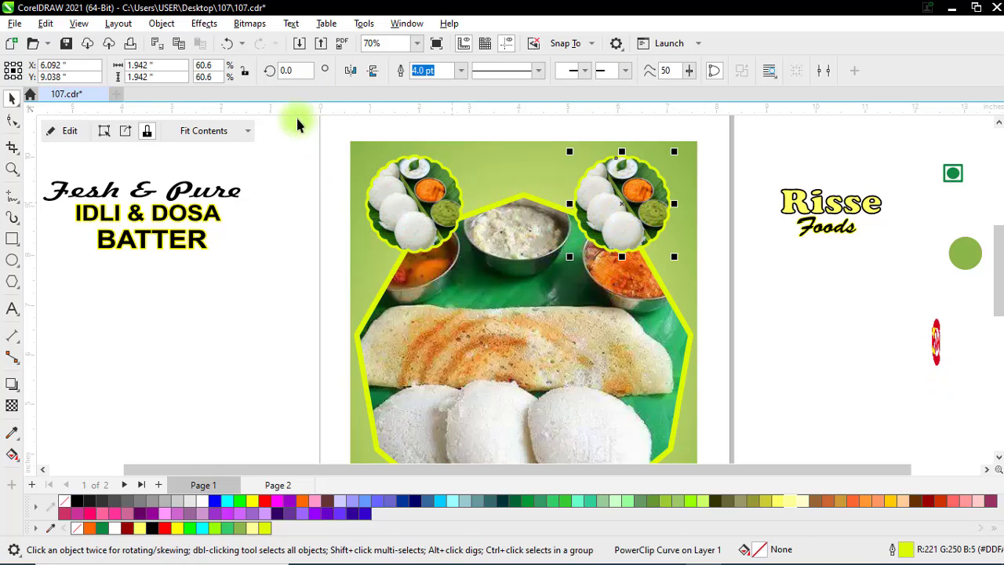
{"action": "left_click", "coordinate": [298, 44]}
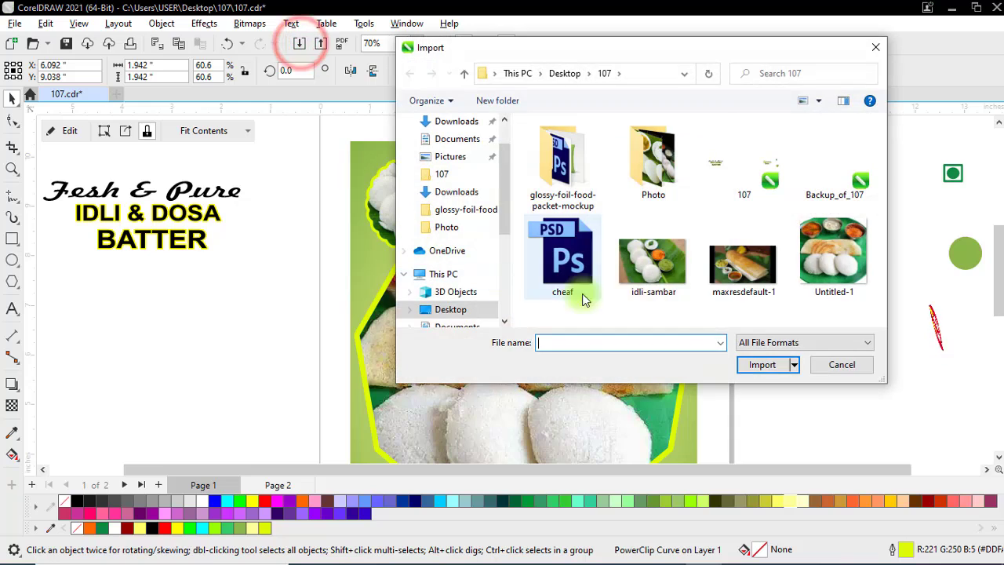
{"action": "left_click", "coordinate": [741, 259]}
{"action": "left_click", "coordinate": [760, 366]}
{"action": "left_click", "coordinate": [499, 166]}
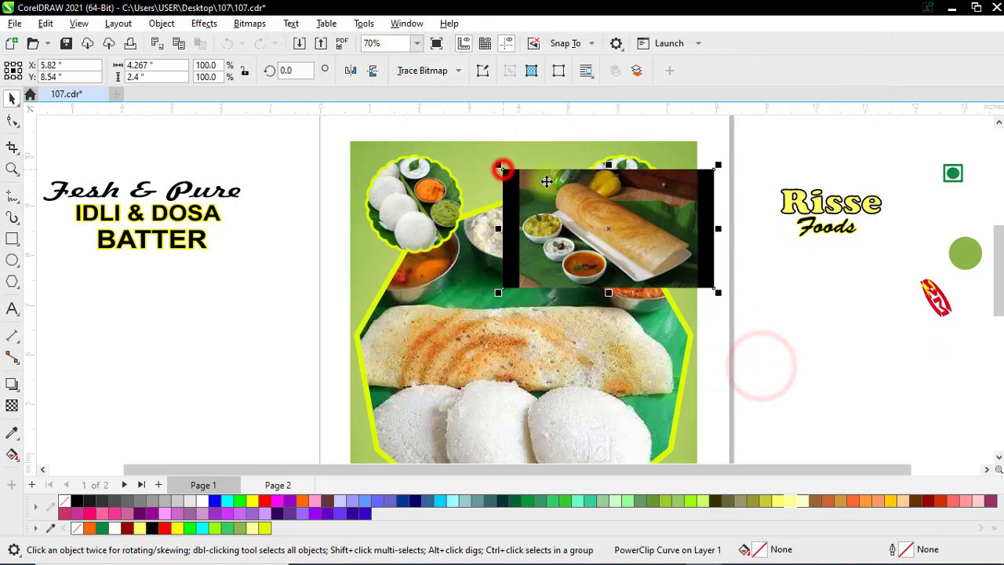
Step: Scale the dosa picture to about 3.623 inches wide over the right scalloped frame and PowerClip it inside
{"action": "scroll", "coordinate": [627, 257], "scroll_direction": "up", "scroll_amount": 2}
{"action": "left_click_drag", "start_coordinate": [627, 258], "coordinate": [643, 235]}
{"action": "left_click_drag", "start_coordinate": [451, 333], "coordinate": [503, 300]}
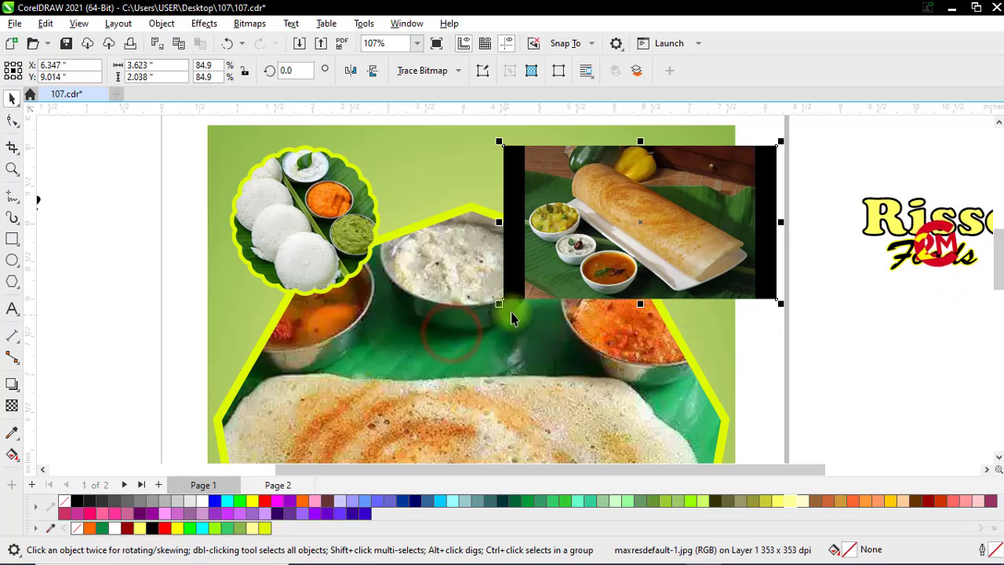
{"action": "left_click_drag", "start_coordinate": [622, 264], "coordinate": [636, 311]}
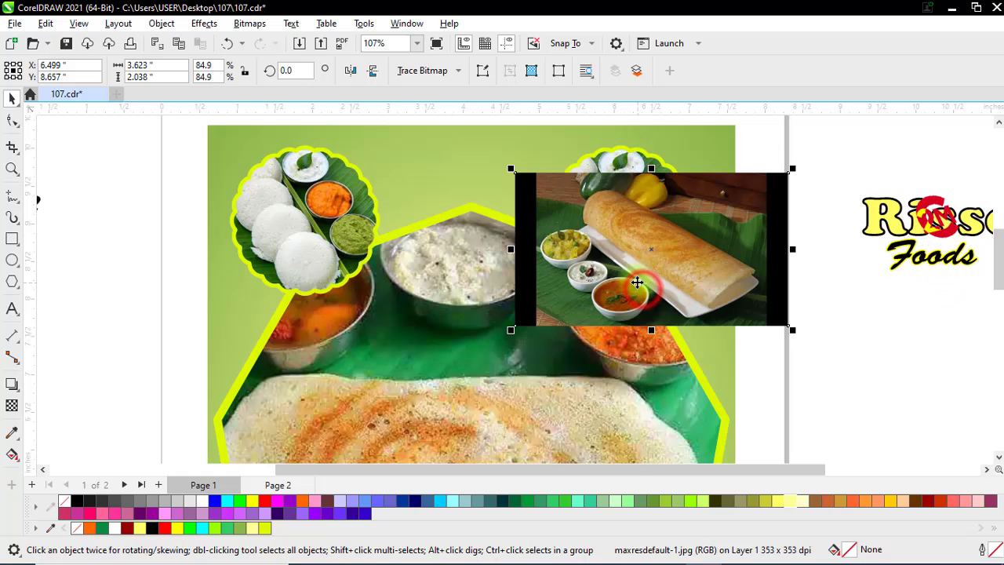
{"action": "right_click", "coordinate": [640, 268]}
{"action": "left_click", "coordinate": [681, 340]}
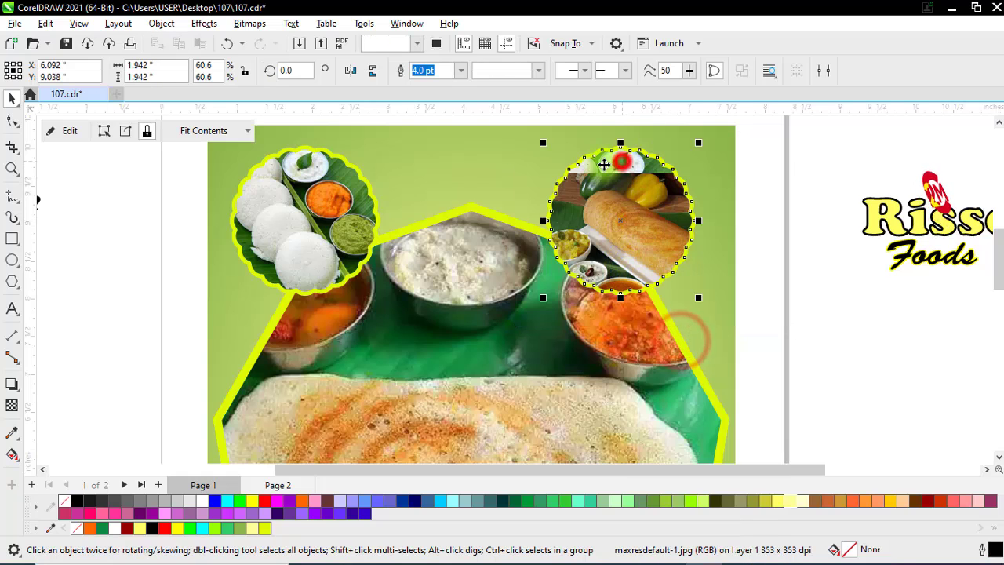
Step: Edit the right scalloped frame's PowerClip contents, moving the dosa picture up to fill the frame, and finish the edit
{"action": "left_click", "coordinate": [72, 131]}
{"action": "left_click_drag", "start_coordinate": [743, 297], "coordinate": [747, 273]}
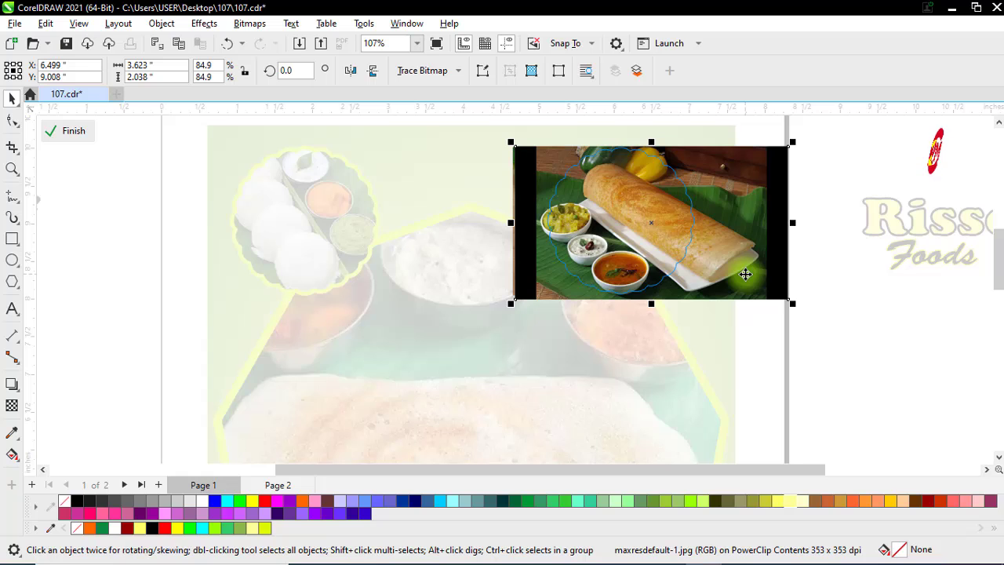
{"action": "left_click", "coordinate": [75, 132]}
{"action": "left_click", "coordinate": [148, 237]}
Step: Group the two scalloped pictures and centre them horizontally on the green background, slightly lower than before
{"action": "scroll", "coordinate": [437, 174], "scroll_direction": "down", "scroll_amount": 2}
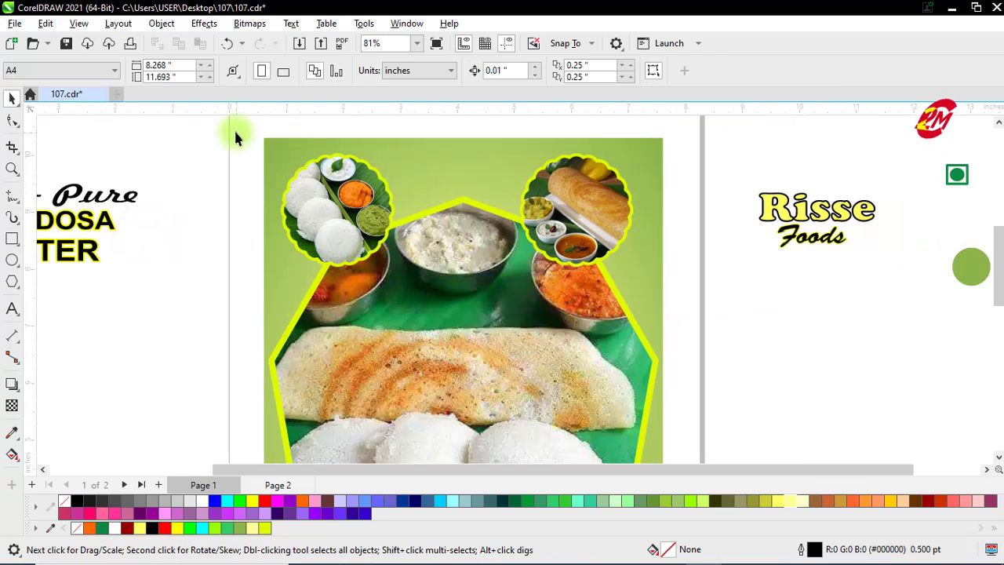
{"action": "left_click_drag", "start_coordinate": [609, 264], "coordinate": [654, 281]}
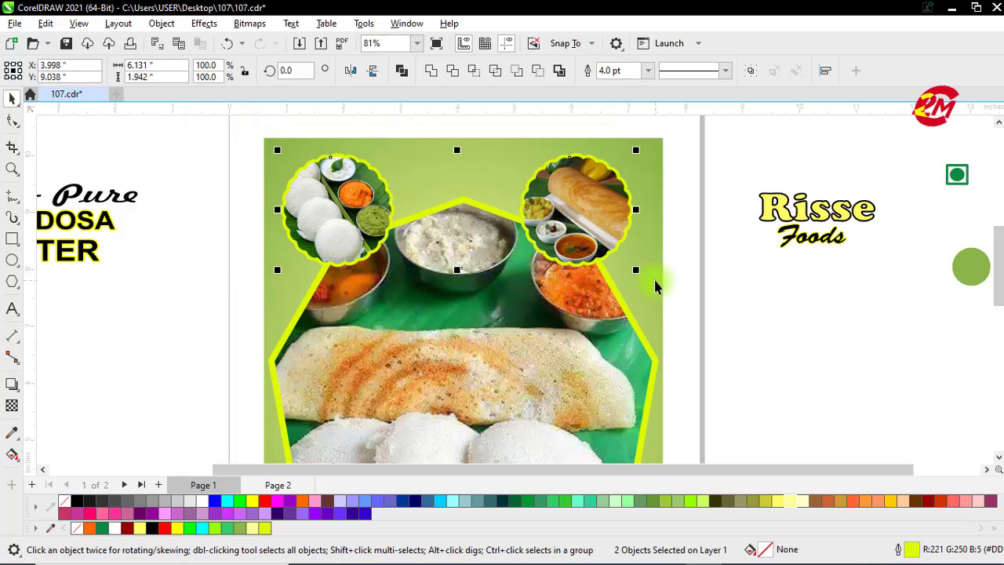
{"action": "left_click", "coordinate": [656, 279]}
{"action": "left_click", "coordinate": [731, 289]}
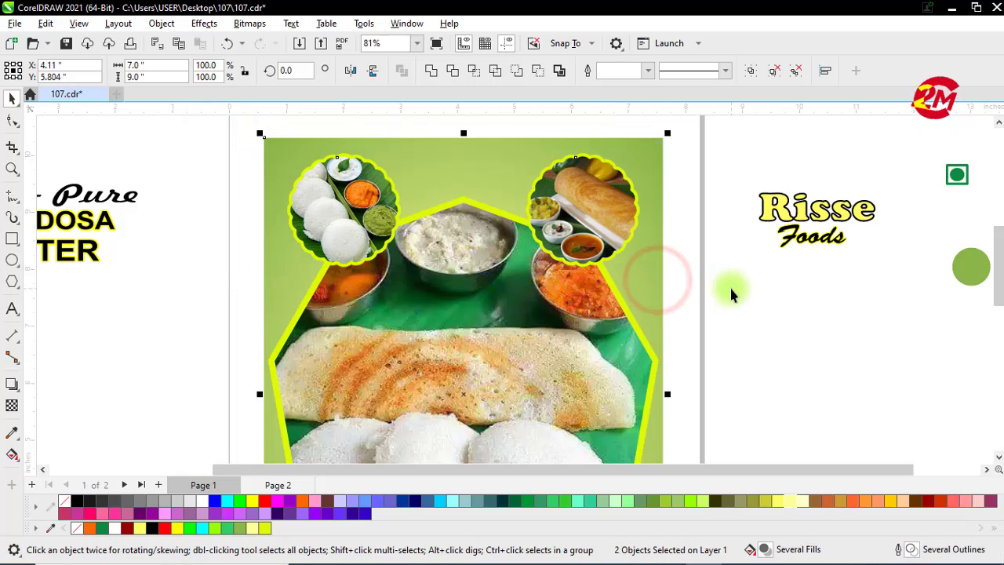
{"action": "left_click", "coordinate": [617, 237]}
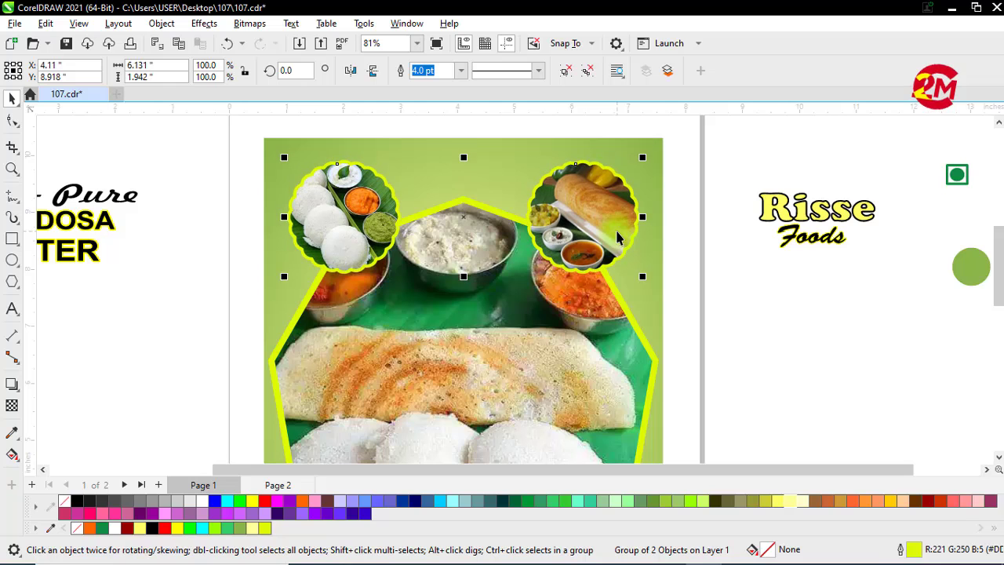
{"action": "left_click", "coordinate": [510, 123]}
Step: Move the grouped scalloped pictures straight down onto the lower corners of the nine-sided frame
{"action": "scroll", "coordinate": [449, 197], "scroll_direction": "down", "scroll_amount": 2}
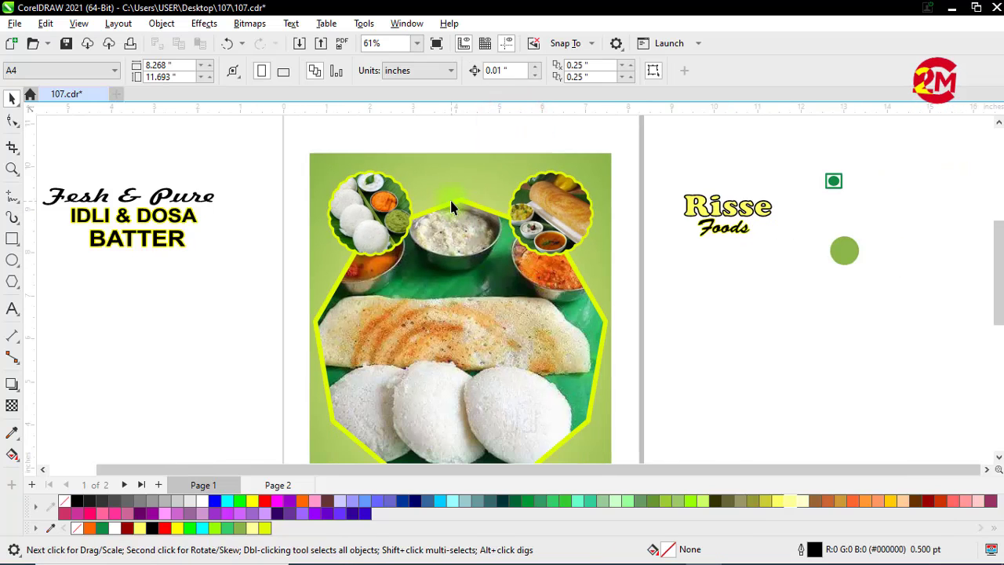
{"action": "scroll", "coordinate": [450, 197], "scroll_direction": "down", "scroll_amount": 2}
{"action": "left_click", "coordinate": [315, 303]}
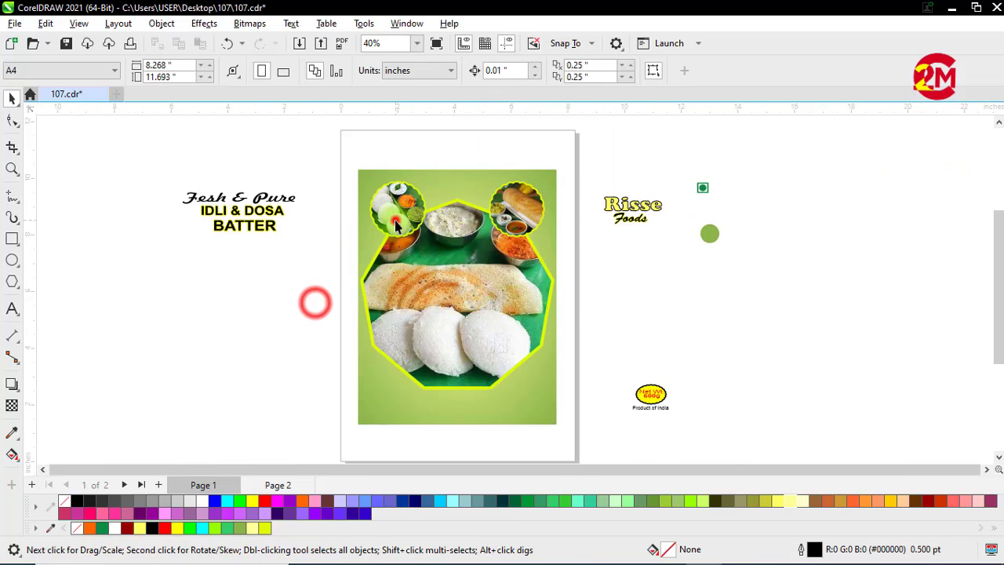
{"action": "left_click", "coordinate": [396, 225]}
{"action": "left_click_drag", "start_coordinate": [458, 209], "coordinate": [459, 352]}
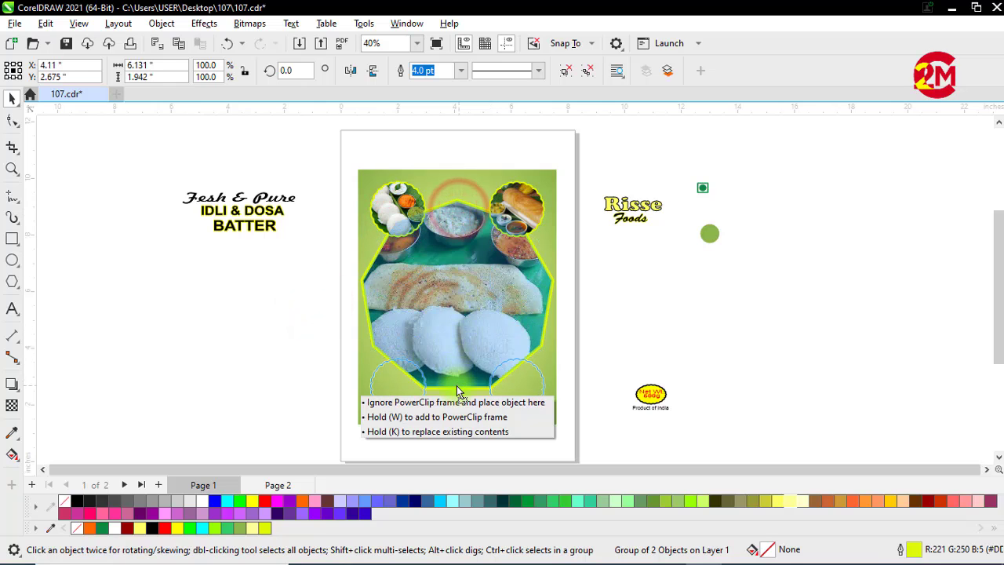
{"action": "left_click_drag", "start_coordinate": [458, 390], "coordinate": [459, 384]}
{"action": "left_click", "coordinate": [620, 329]}
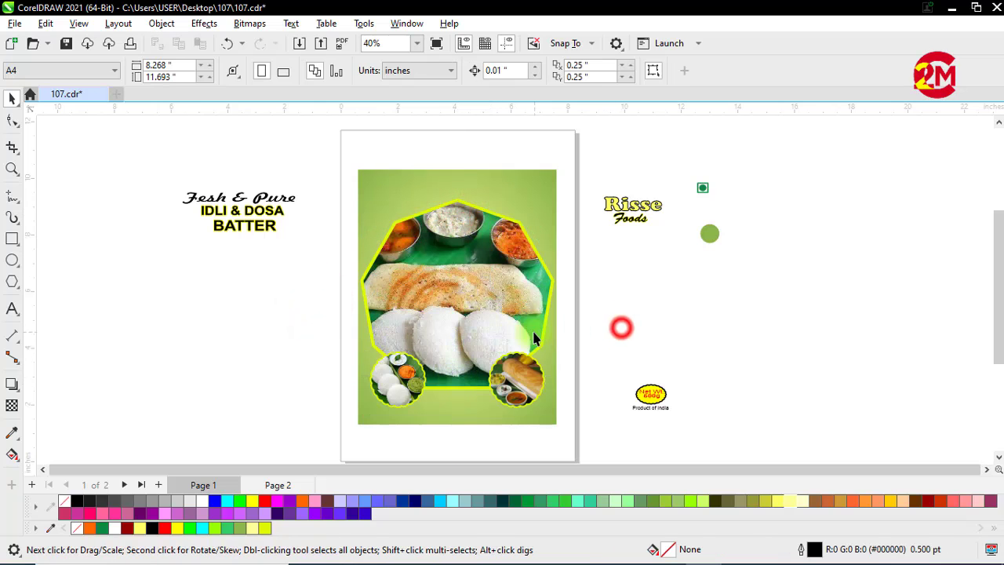
{"action": "left_click", "coordinate": [244, 278]}
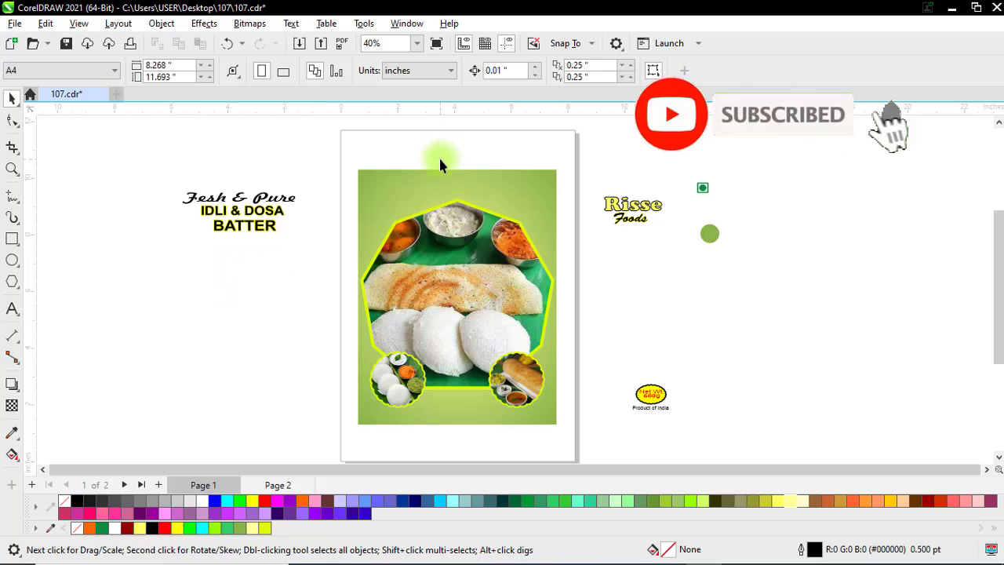
Step: Draw an ellipse about 2.643 by 0.891 inches at the package's upper left, filled dark red (#990000) with no outline
{"action": "scroll", "coordinate": [440, 160], "scroll_direction": "up", "scroll_amount": 4}
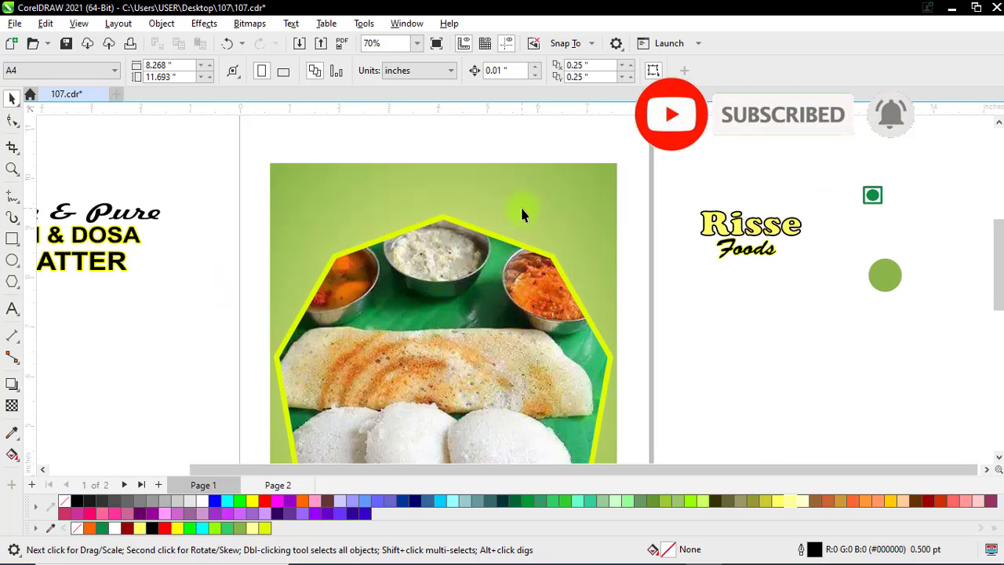
{"action": "left_click", "coordinate": [12, 262]}
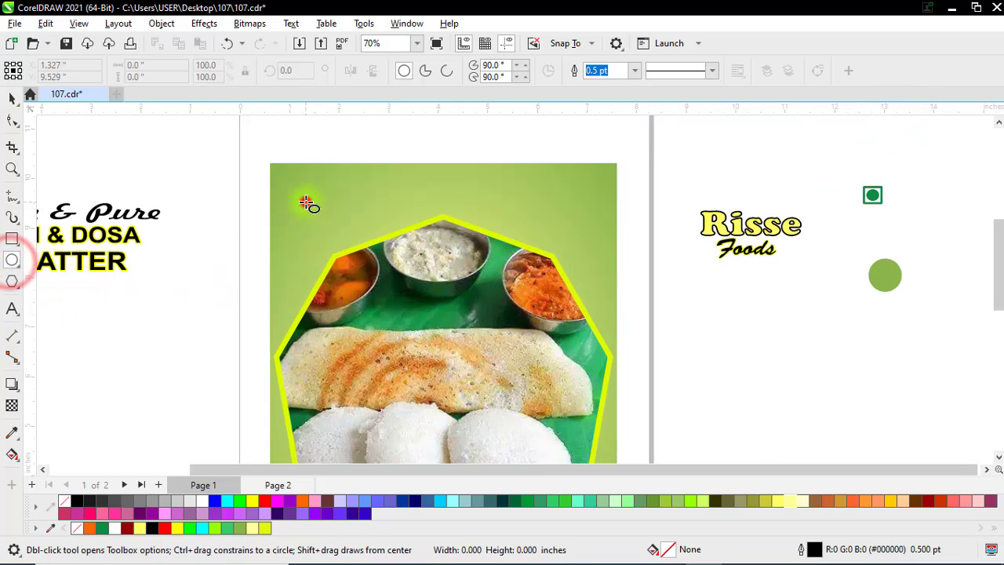
{"action": "left_click_drag", "start_coordinate": [306, 203], "coordinate": [437, 246]}
{"action": "left_click", "coordinate": [12, 100]}
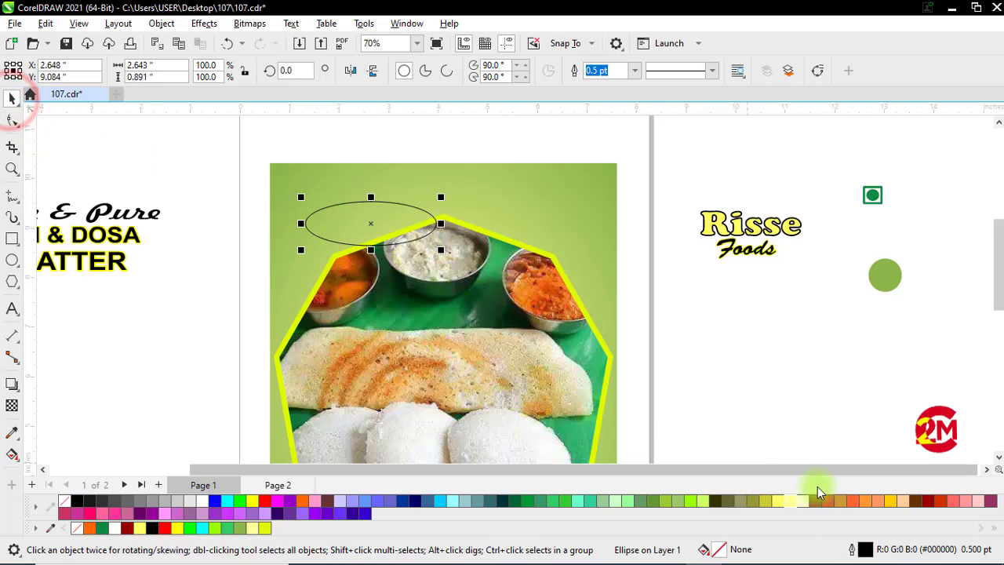
{"action": "left_click", "coordinate": [926, 500]}
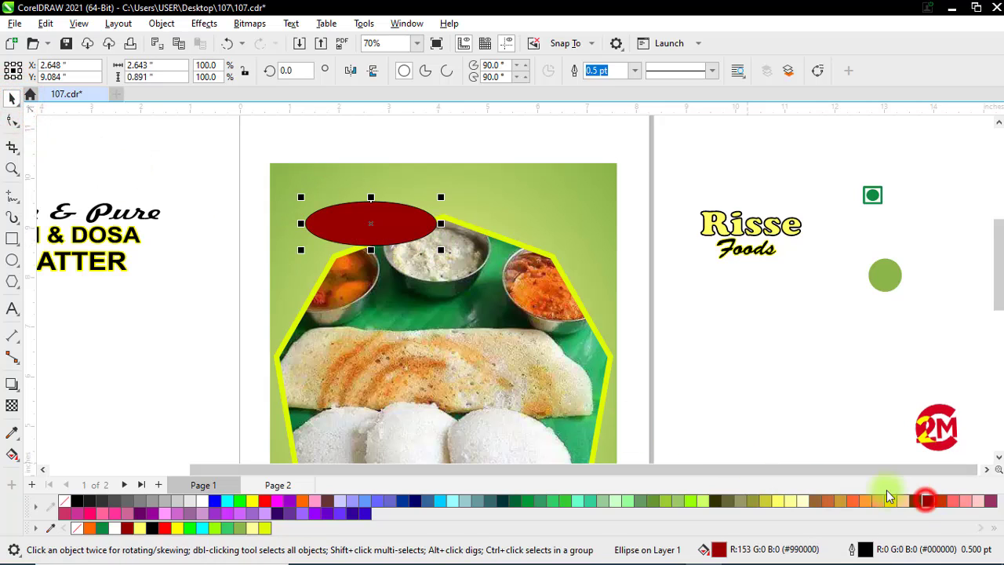
{"action": "left_click", "coordinate": [636, 71]}
{"action": "left_click", "coordinate": [621, 83]}
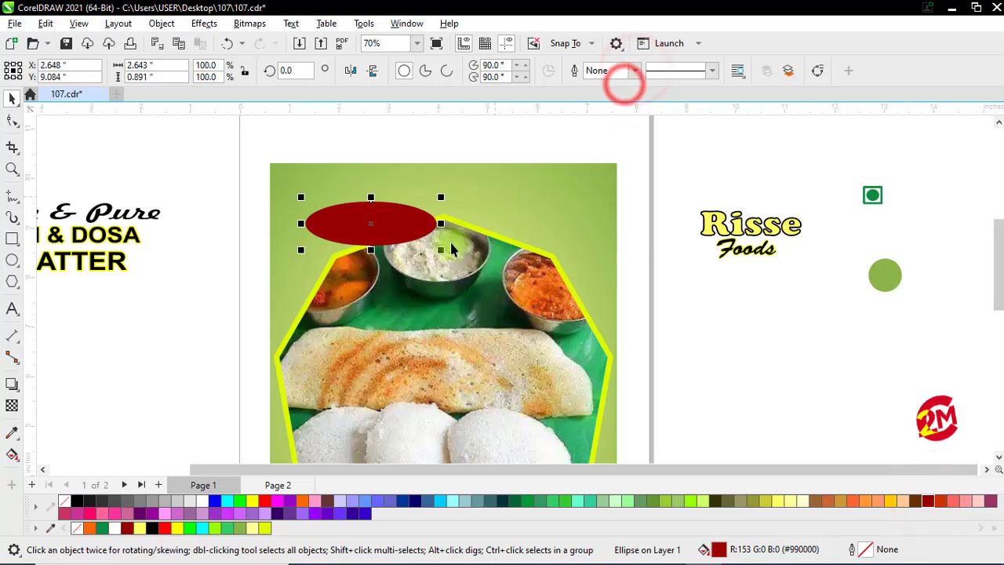
Step: Apply a horizontal linear fountain fill to the ellipse, running from dark red to bright red and ending beyond its right edge
{"action": "left_click", "coordinate": [12, 454]}
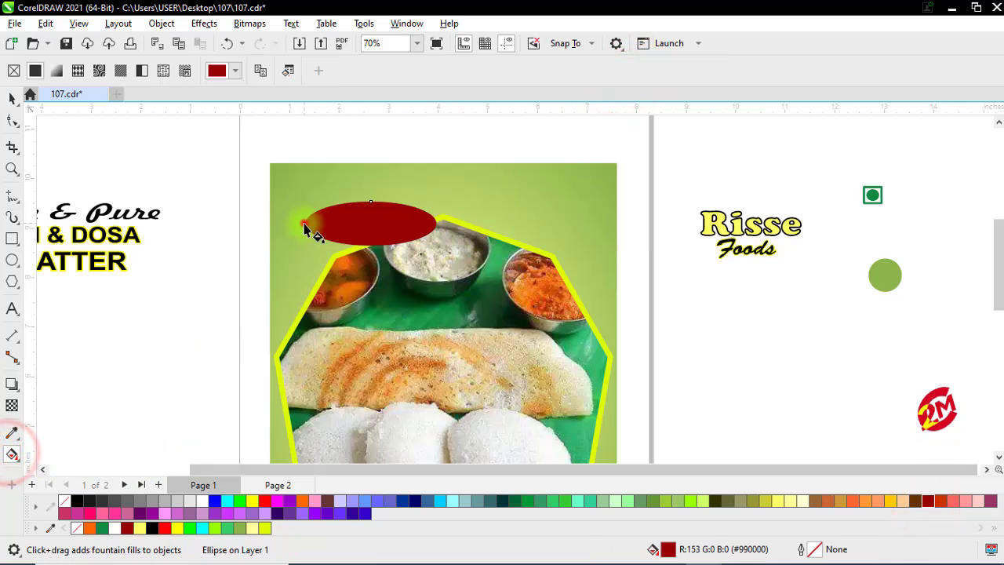
{"action": "left_click_drag", "start_coordinate": [304, 225], "coordinate": [488, 225]}
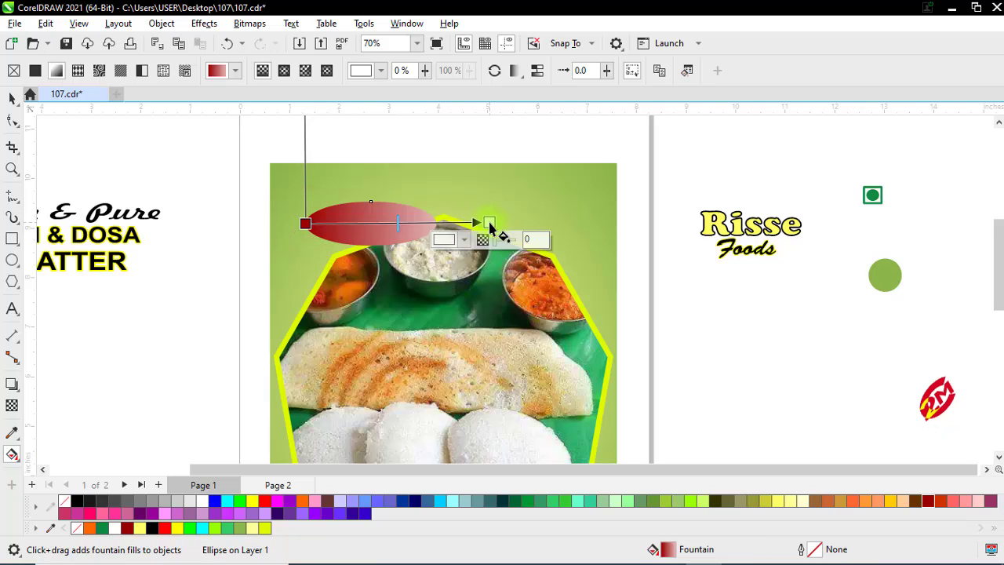
{"action": "left_click", "coordinate": [265, 500]}
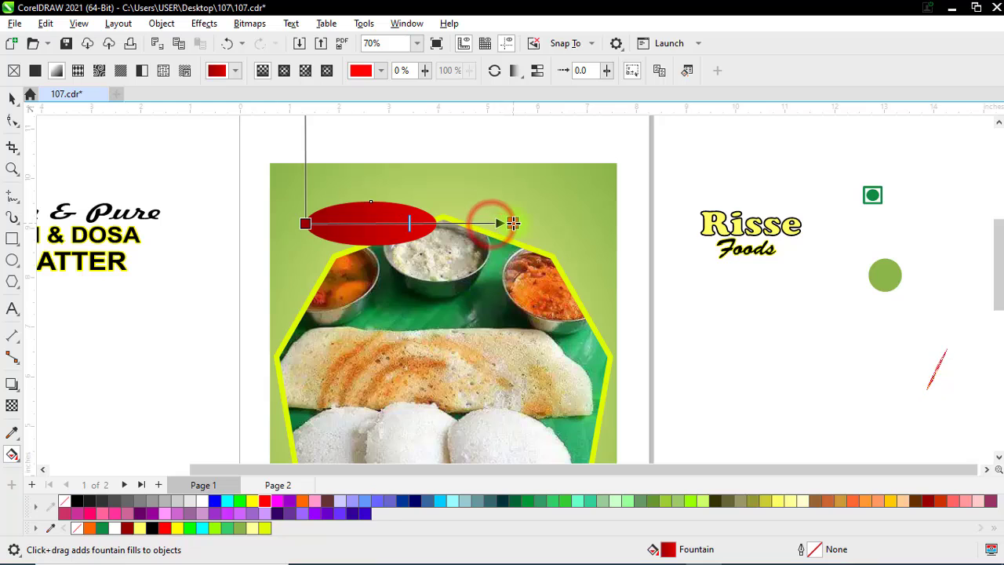
{"action": "left_click", "coordinate": [513, 223]}
{"action": "left_click", "coordinate": [11, 96]}
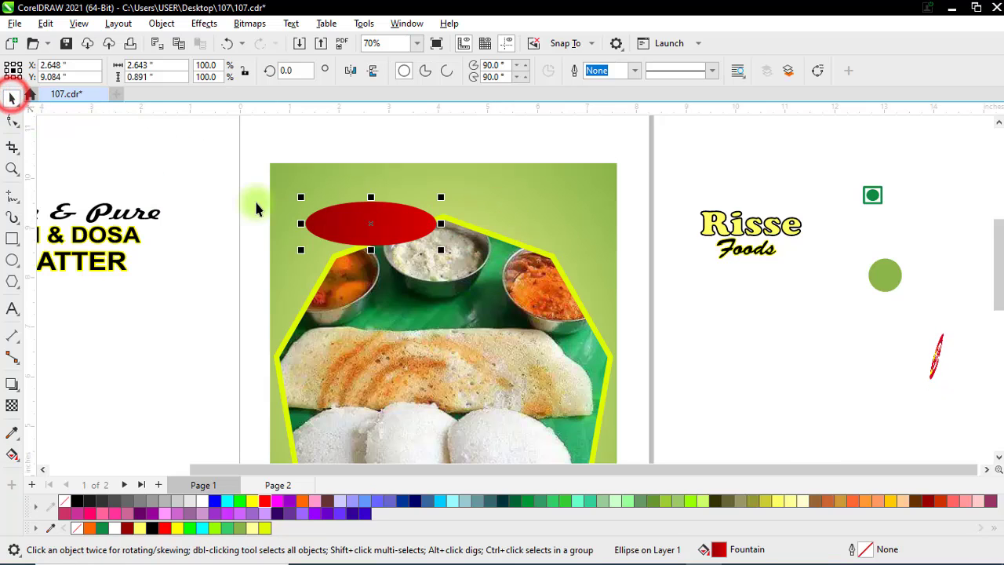
Step: Paste a copy of the ellipse in place, mirror it horizontally and narrow it evenly within the original
{"action": "left_click", "coordinate": [46, 23]}
{"action": "left_click", "coordinate": [64, 112]}
{"action": "left_click", "coordinate": [46, 23]}
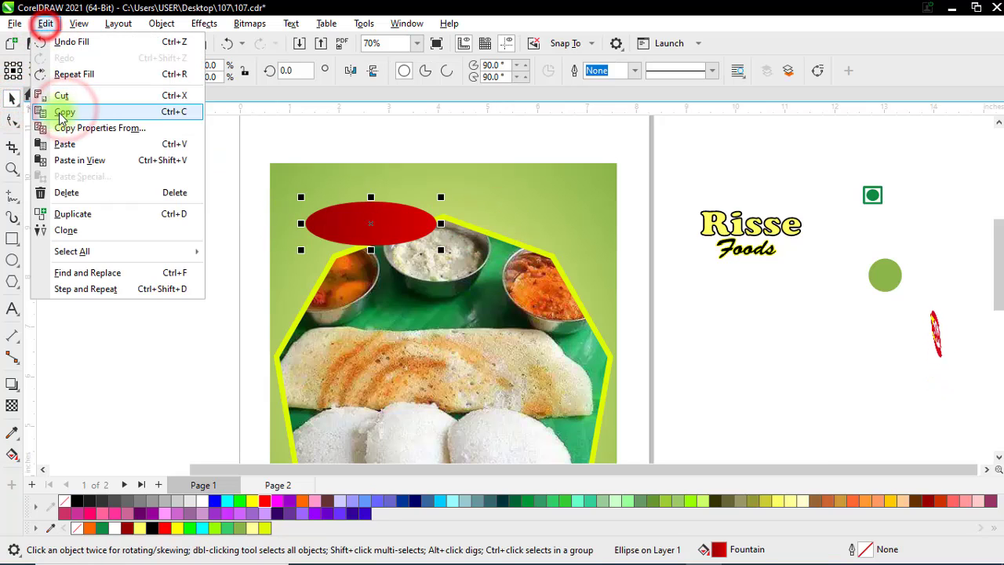
{"action": "left_click", "coordinate": [65, 143]}
{"action": "left_click", "coordinate": [350, 71]}
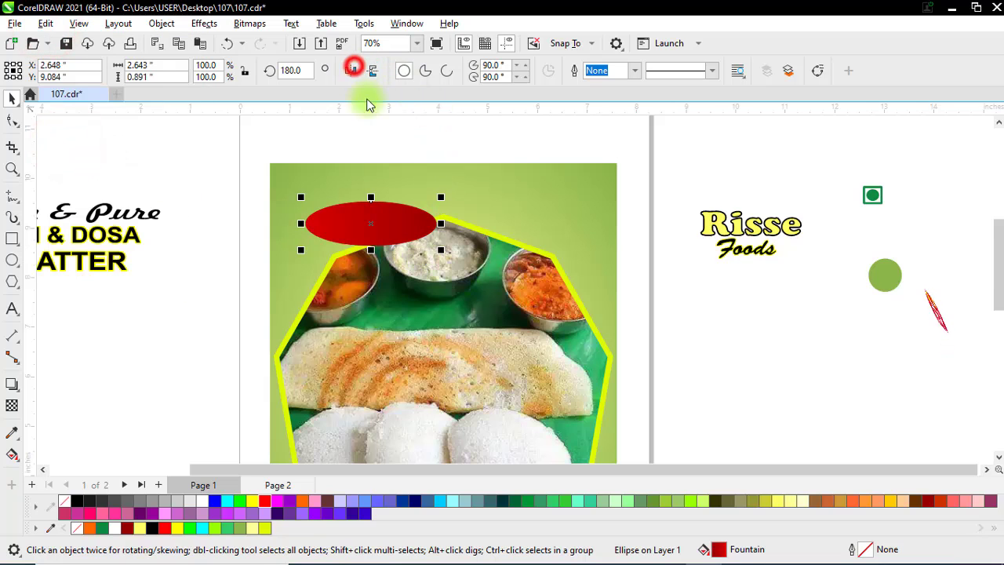
{"action": "scroll", "coordinate": [395, 214], "scroll_direction": "up", "scroll_amount": 1}
{"action": "left_click_drag", "start_coordinate": [453, 260], "coordinate": [440, 258]}
Step: Stretch both red ellipses together downward to about 1.072 inches high
{"action": "left_click_drag", "start_coordinate": [171, 165], "coordinate": [456, 289]}
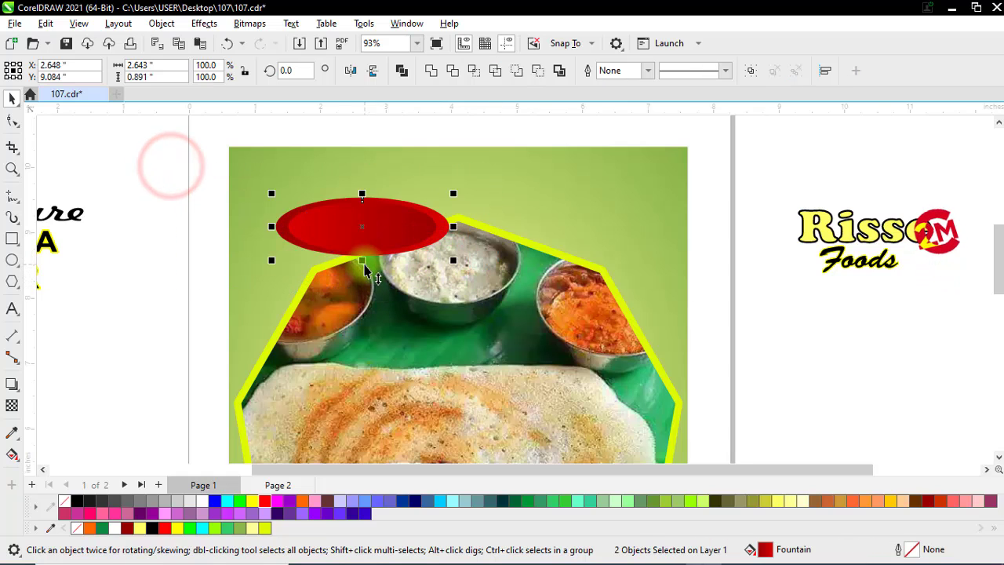
{"action": "left_click_drag", "start_coordinate": [361, 261], "coordinate": [362, 271]}
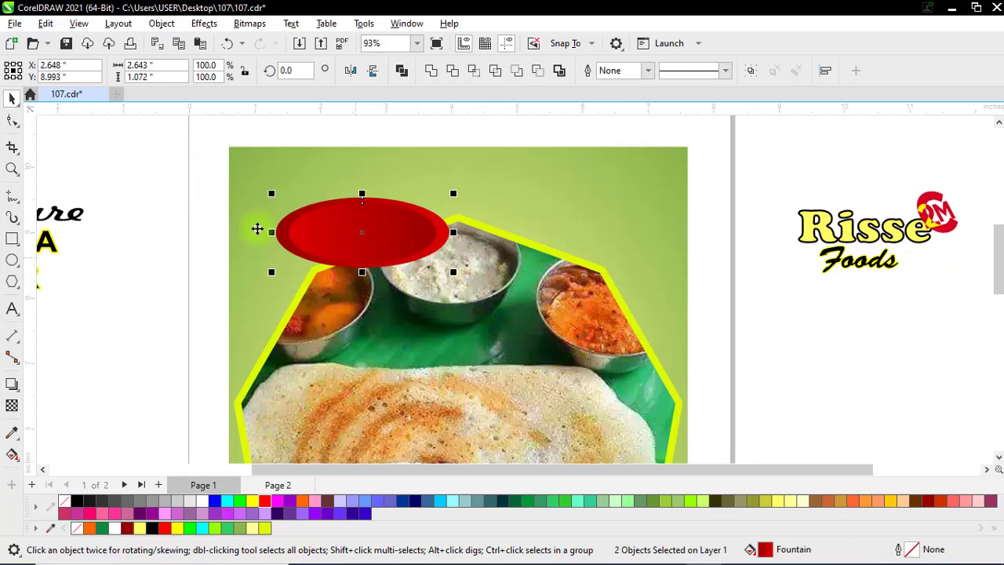
{"action": "left_click", "coordinate": [166, 206]}
Step: Move the Risse Foods lettering from beside the page onto the red ellipses
{"action": "scroll", "coordinate": [236, 213], "scroll_direction": "down", "scroll_amount": 1}
{"action": "left_click_drag", "start_coordinate": [703, 196], "coordinate": [728, 223]}
{"action": "left_click_drag", "start_coordinate": [870, 279], "coordinate": [869, 276]}
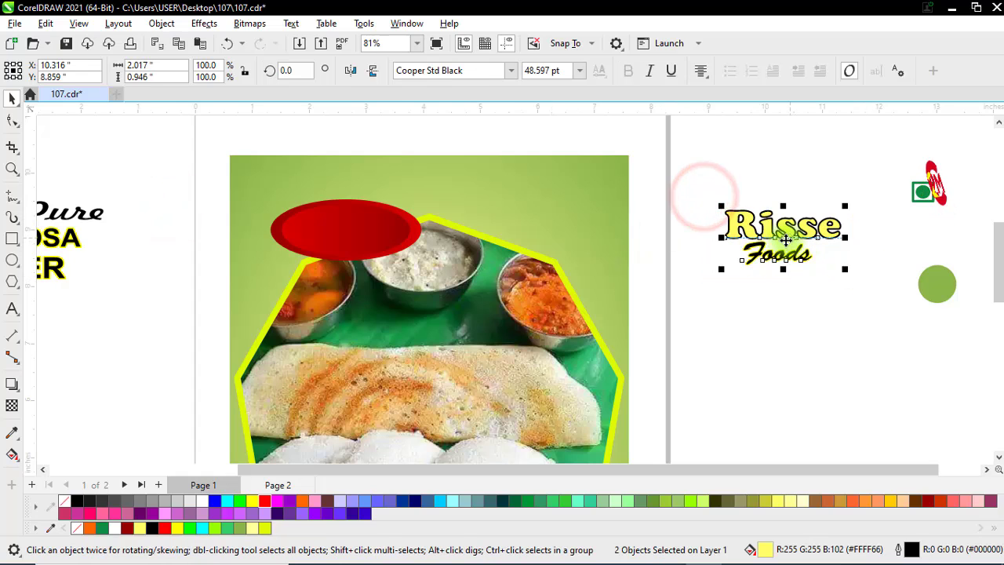
{"action": "left_click_drag", "start_coordinate": [780, 239], "coordinate": [355, 247]}
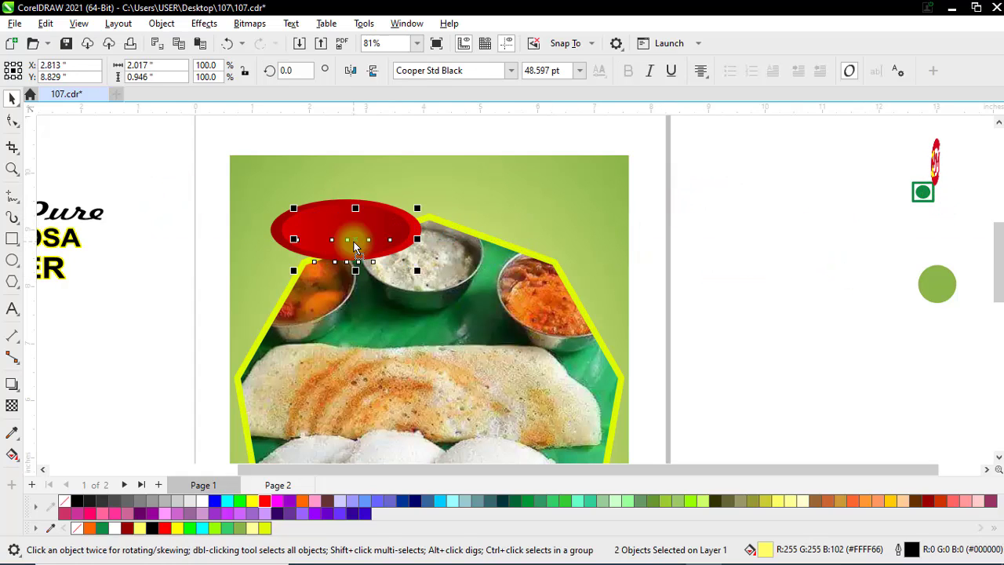
Step: Scale the Risse Foods lettering down to about 1.585 inches wide and position it inside the red ellipses
{"action": "scroll", "coordinate": [338, 227], "scroll_direction": "up", "scroll_amount": 6}
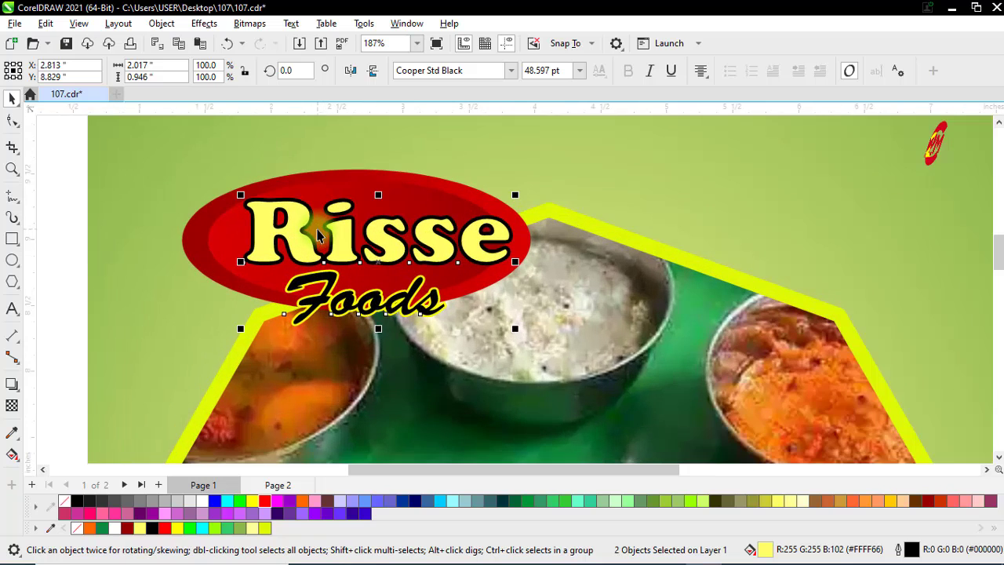
{"action": "left_click_drag", "start_coordinate": [515, 329], "coordinate": [453, 323]}
{"action": "left_click_drag", "start_coordinate": [339, 251], "coordinate": [357, 255]}
{"action": "scroll", "coordinate": [342, 245], "scroll_direction": "down", "scroll_amount": 1}
{"action": "scroll", "coordinate": [353, 251], "scroll_direction": "down", "scroll_amount": 5}
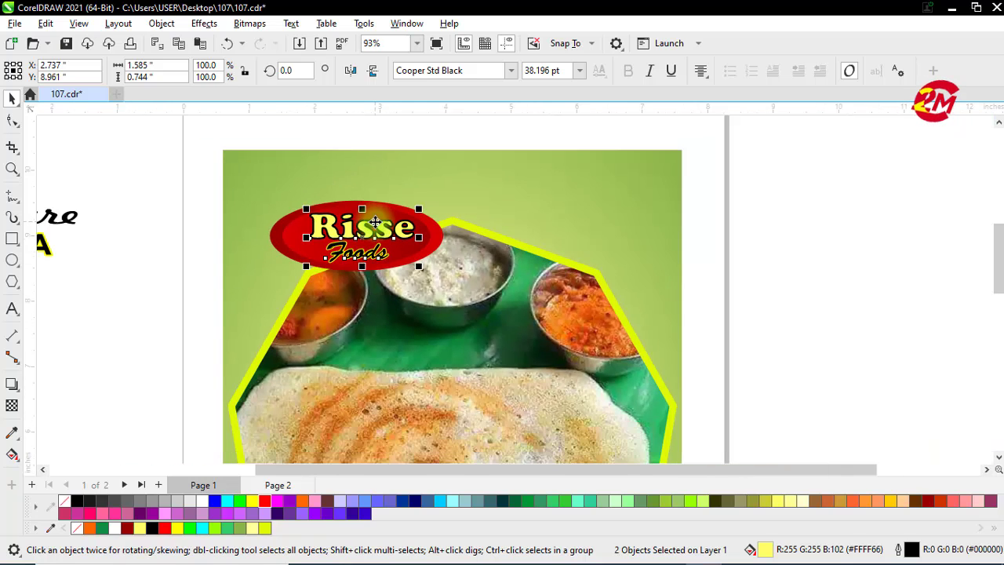
Step: Widen the inner red ellipse of the logo evenly about its centre to about 2.394 inches
{"action": "scroll", "coordinate": [285, 206], "scroll_direction": "up", "scroll_amount": 4}
{"action": "left_click", "coordinate": [109, 225]}
{"action": "left_click", "coordinate": [280, 257]}
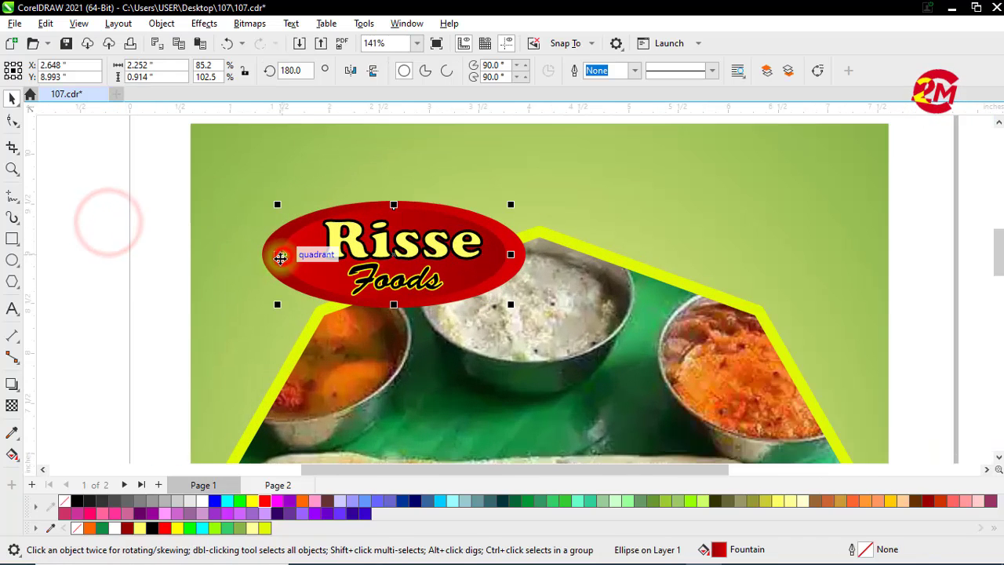
{"action": "left_click_drag", "start_coordinate": [276, 256], "coordinate": [271, 263]}
{"action": "scroll", "coordinate": [152, 262], "scroll_direction": "down", "scroll_amount": 1}
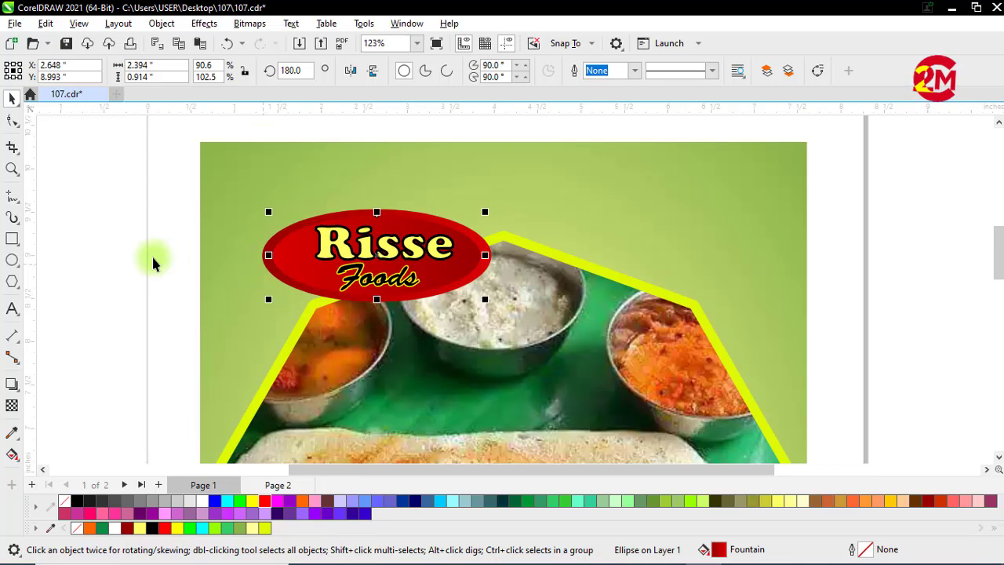
{"action": "left_click", "coordinate": [146, 253]}
Step: Move the "Fesh & Pure IDLI & DOSA BATTER" lettering from beside the page onto the package, beside the logo
{"action": "scroll", "coordinate": [314, 243], "scroll_direction": "down", "scroll_amount": 2}
{"action": "scroll", "coordinate": [436, 219], "scroll_direction": "down", "scroll_amount": 2}
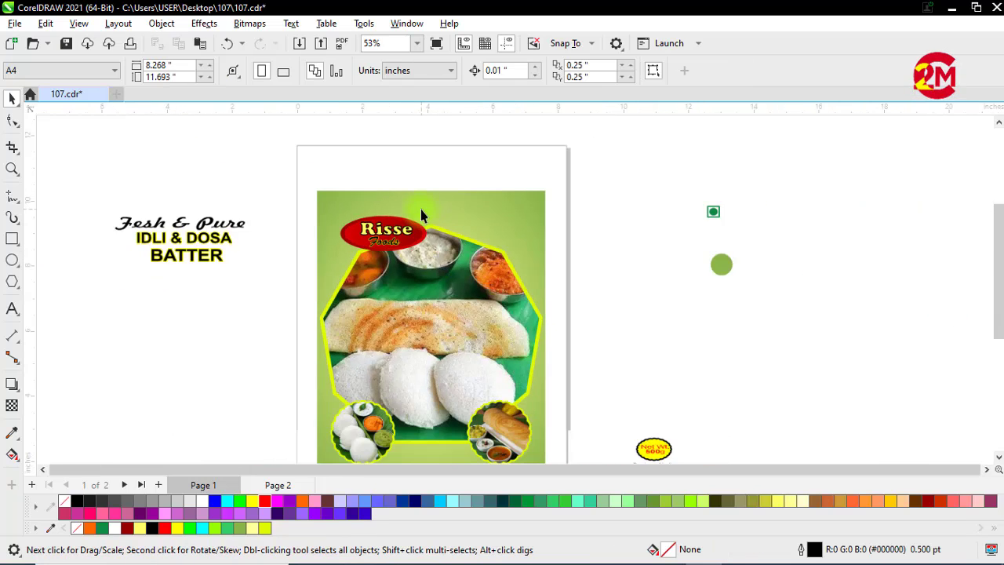
{"action": "left_click", "coordinate": [206, 160]}
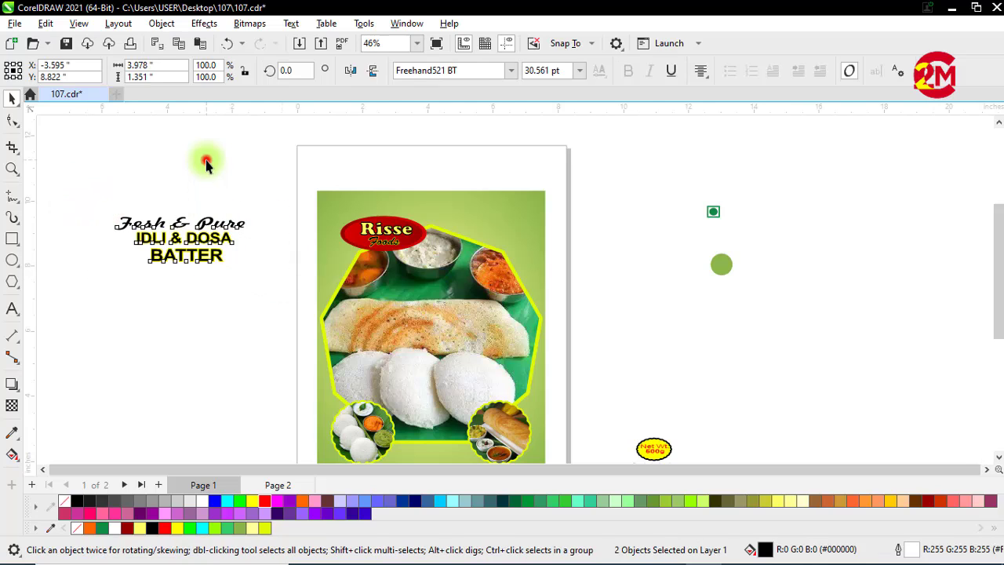
{"action": "left_click_drag", "start_coordinate": [94, 213], "coordinate": [267, 261]}
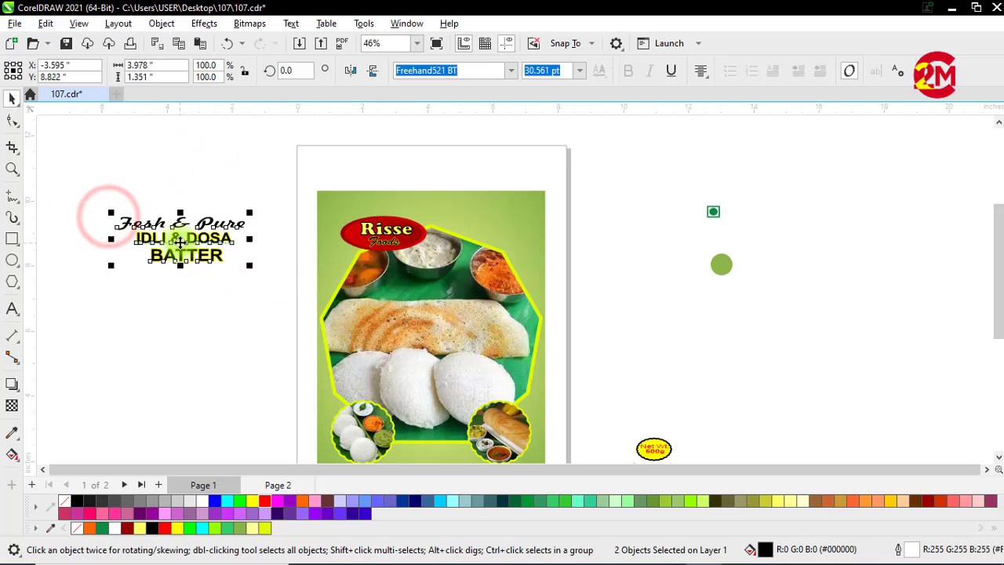
{"action": "left_click_drag", "start_coordinate": [180, 240], "coordinate": [477, 237]}
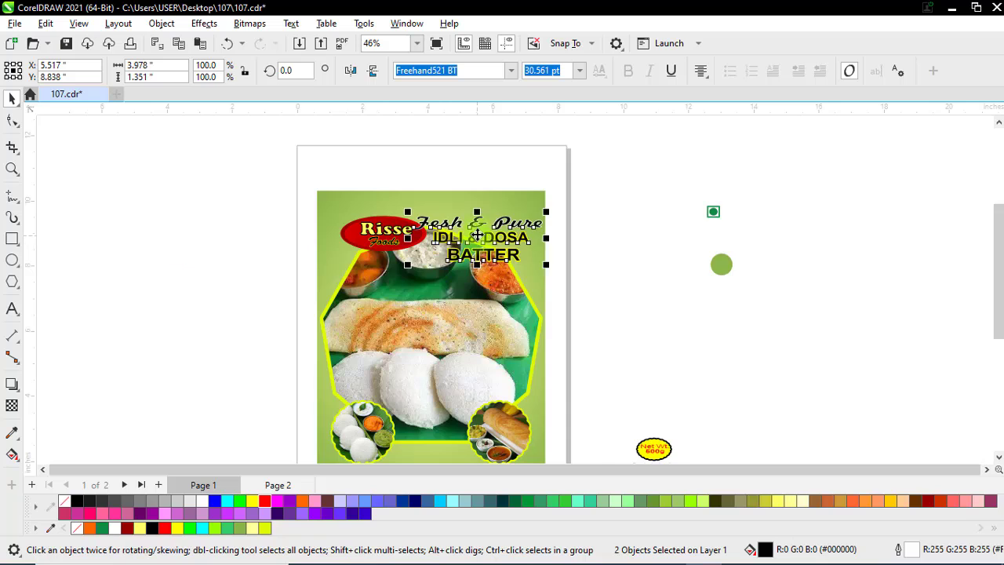
Step: Scale the product-name lettering down evenly and position it in the package's upper right area, above the main picture
{"action": "scroll", "coordinate": [477, 238], "scroll_direction": "up", "scroll_amount": 3}
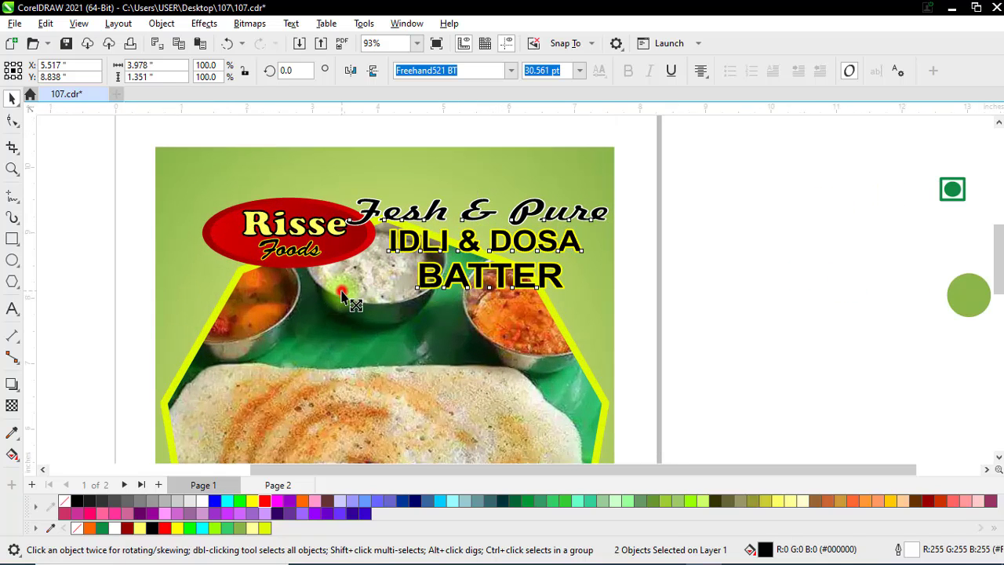
{"action": "left_click_drag", "start_coordinate": [342, 295], "coordinate": [378, 279]}
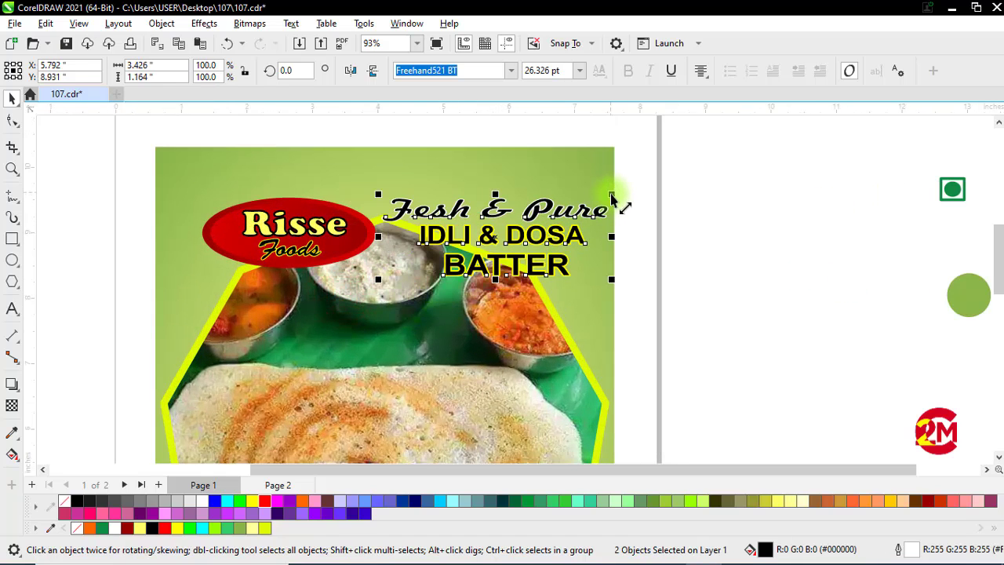
{"action": "left_click_drag", "start_coordinate": [611, 198], "coordinate": [580, 205]}
{"action": "left_click_drag", "start_coordinate": [483, 247], "coordinate": [487, 217]}
Step: Move the complete Risse Foods logo up and slightly left, level with the product-name lettering
{"action": "left_click_drag", "start_coordinate": [120, 180], "coordinate": [387, 273]}
{"action": "left_click_drag", "start_coordinate": [289, 233], "coordinate": [277, 213]}
{"action": "scroll", "coordinate": [470, 149], "scroll_direction": "down", "scroll_amount": 2}
{"action": "scroll", "coordinate": [467, 148], "scroll_direction": "up", "scroll_amount": 1}
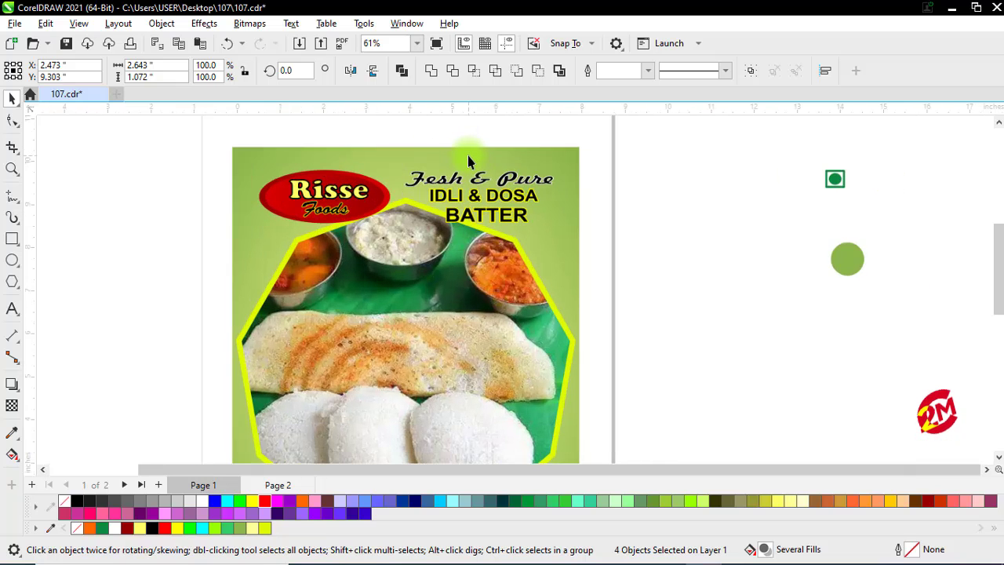
Step: Move the green vegetarian mark from beside the page into the package's top left corner
{"action": "left_click", "coordinate": [834, 182]}
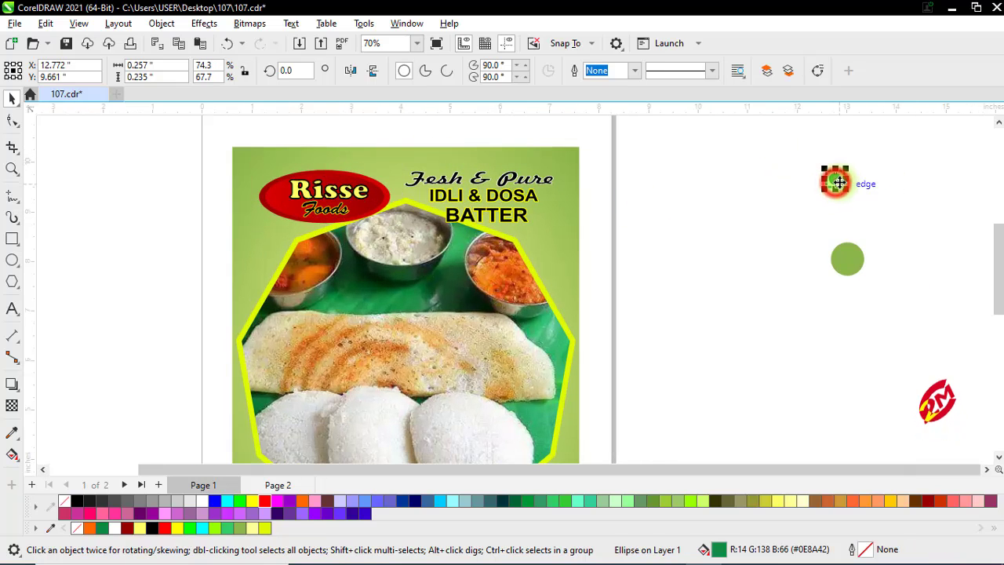
{"action": "left_click_drag", "start_coordinate": [859, 194], "coordinate": [863, 194]}
{"action": "left_click_drag", "start_coordinate": [835, 179], "coordinate": [344, 175]}
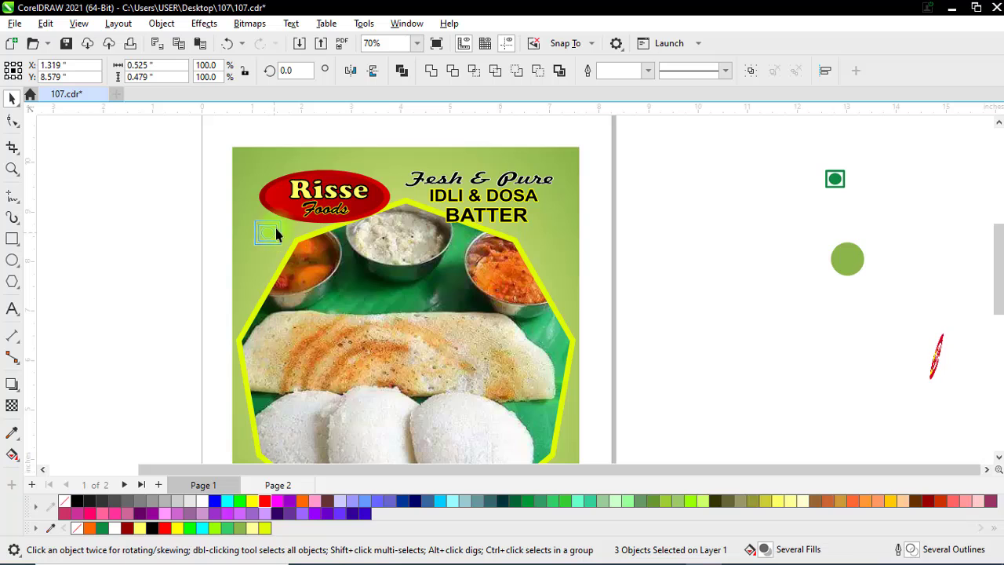
{"action": "left_click_drag", "start_coordinate": [276, 233], "coordinate": [274, 234]}
{"action": "scroll", "coordinate": [273, 188], "scroll_direction": "up", "scroll_amount": 3}
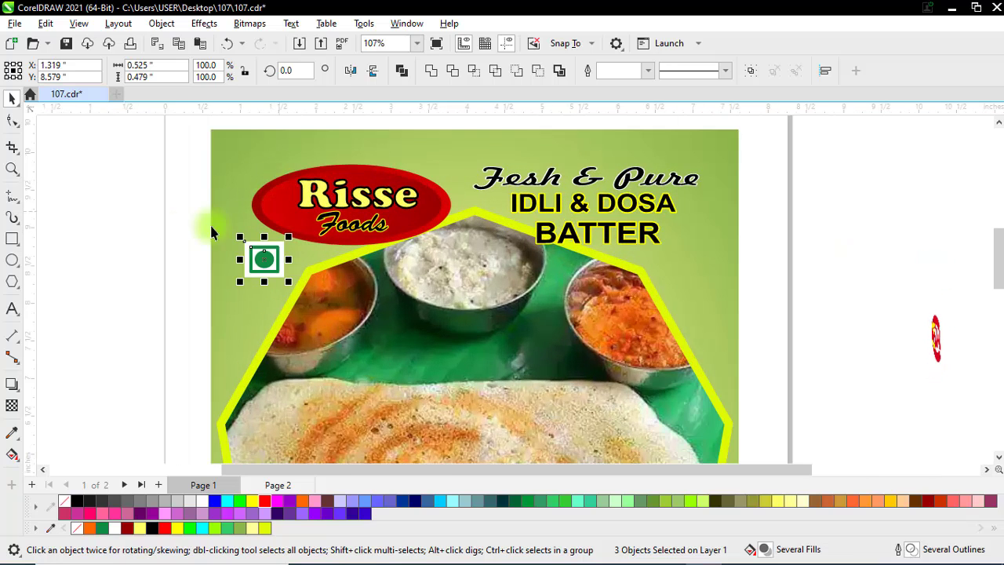
{"action": "left_click_drag", "start_coordinate": [264, 259], "coordinate": [245, 159]}
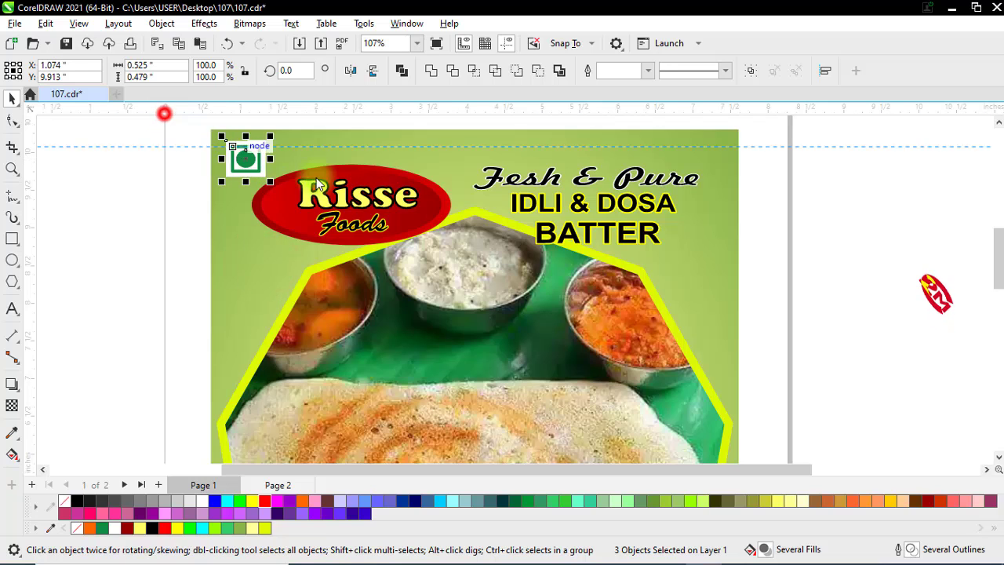
Step: Shift the vegetarian mark and Risse Foods logo together slightly to the right at the package's top left
{"action": "left_click", "coordinate": [191, 166]}
{"action": "left_click_drag", "start_coordinate": [159, 123], "coordinate": [471, 255]}
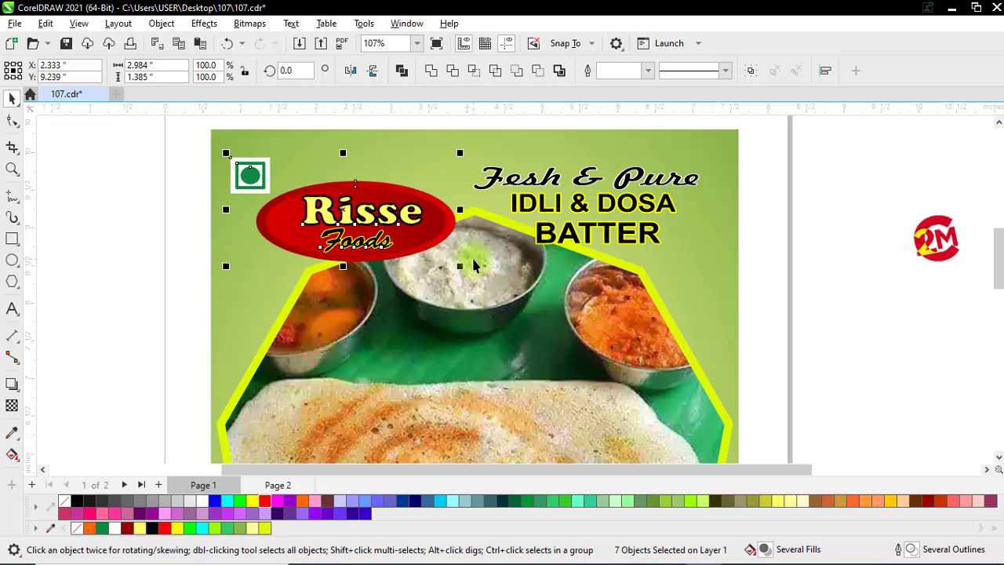
{"action": "left_click_drag", "start_coordinate": [453, 220], "coordinate": [465, 219]}
{"action": "scroll", "coordinate": [442, 149], "scroll_direction": "down", "scroll_amount": 1}
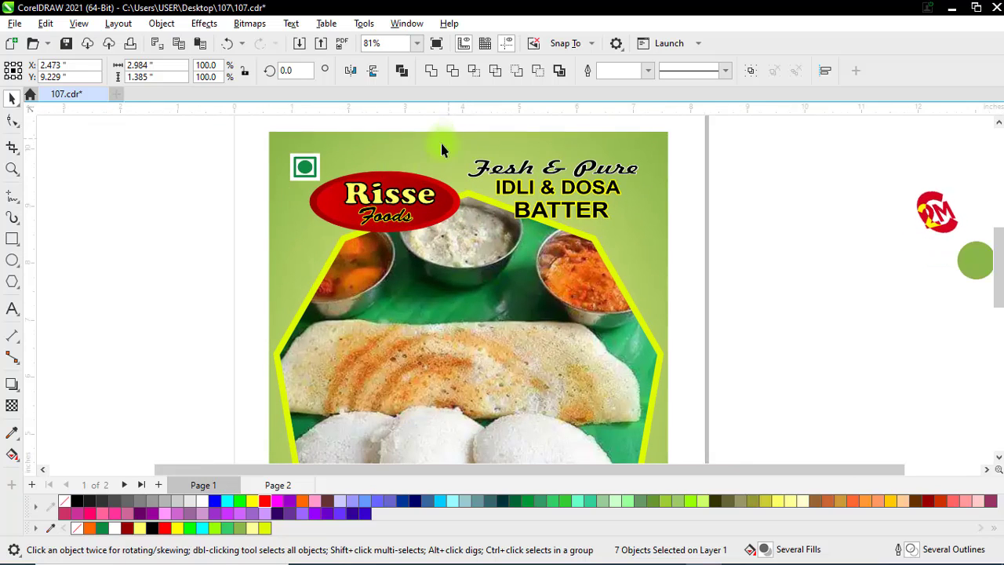
{"action": "left_click", "coordinate": [180, 202]}
Step: Move the "Net Wt. 500g" badge with its "Product of India" text onto the package, below the main picture
{"action": "scroll", "coordinate": [451, 194], "scroll_direction": "down", "scroll_amount": 2}
{"action": "scroll", "coordinate": [450, 193], "scroll_direction": "down", "scroll_amount": 2}
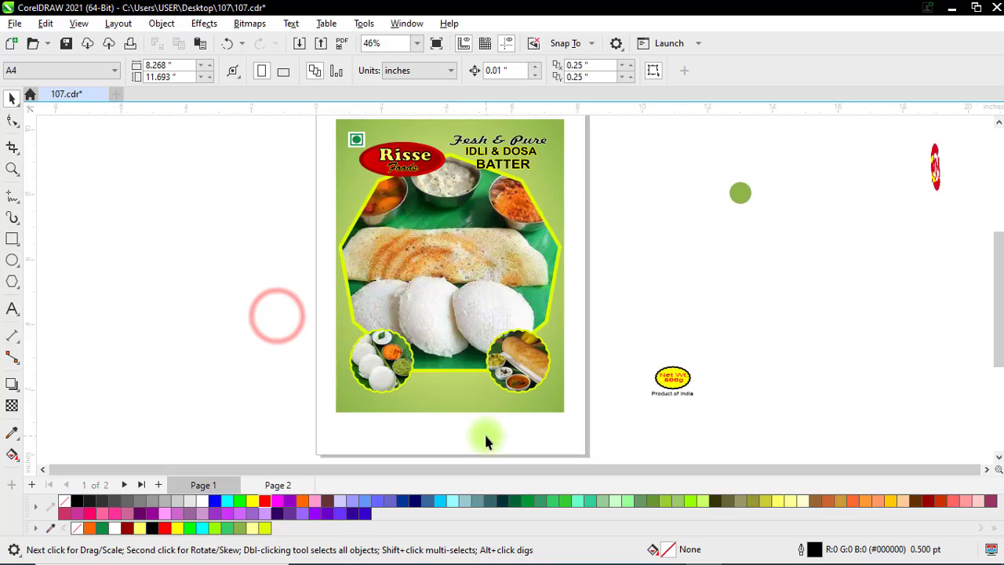
{"action": "scroll", "coordinate": [487, 437], "scroll_direction": "up", "scroll_amount": 1}
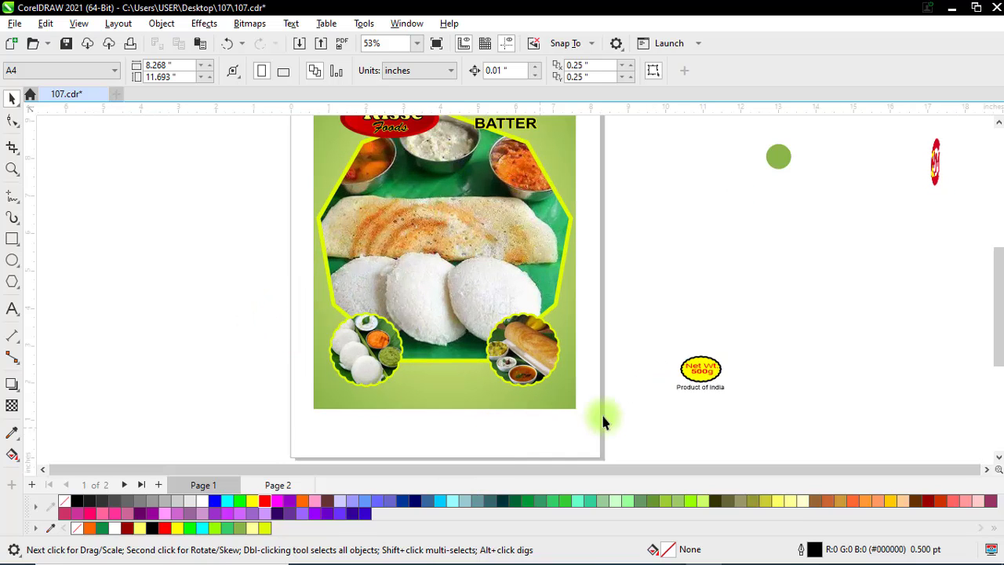
{"action": "left_click_drag", "start_coordinate": [700, 371], "coordinate": [453, 398]}
{"action": "left_click", "coordinate": [711, 387]}
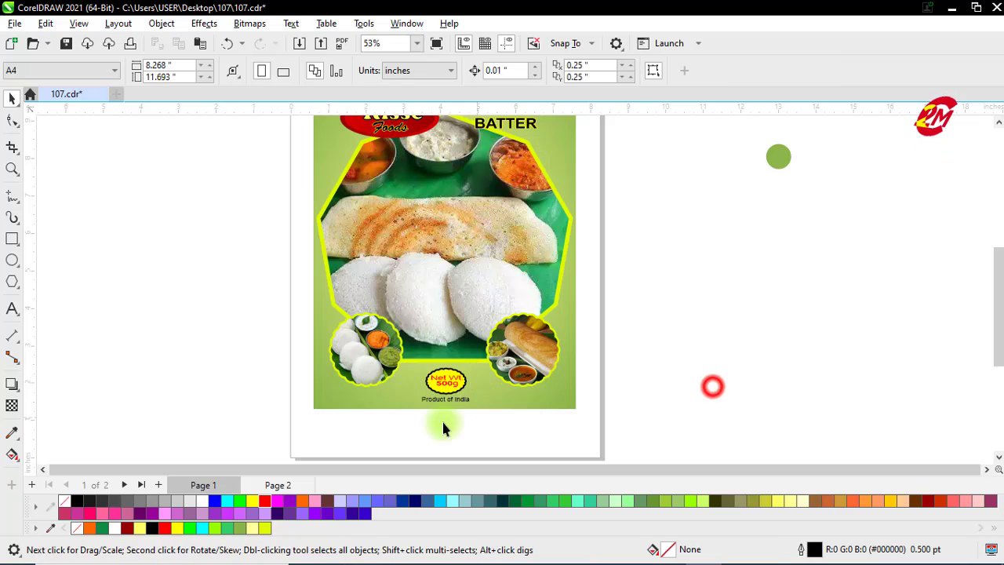
Step: Group the net weight badge with the "Product of India" text and centre them horizontally on the green background
{"action": "left_click_drag", "start_coordinate": [414, 437], "coordinate": [482, 360]}
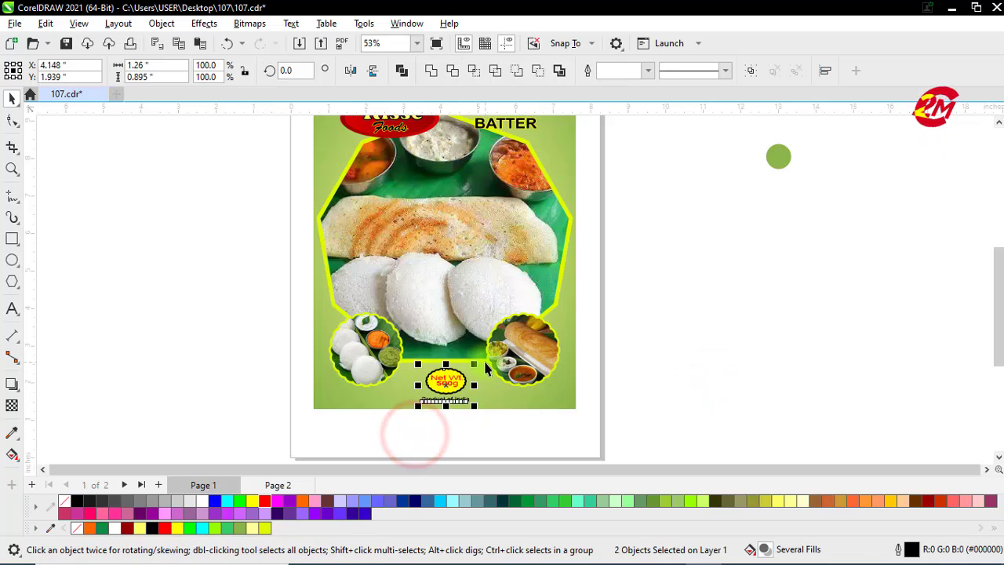
{"action": "left_click", "coordinate": [544, 392], "text": "shift"}
{"action": "left_click", "coordinate": [669, 385]}
{"action": "left_click_drag", "start_coordinate": [408, 420], "coordinate": [433, 432]}
Step: Delete the leftover green circle beside the page
{"action": "scroll", "coordinate": [434, 433], "scroll_direction": "down", "scroll_amount": 2}
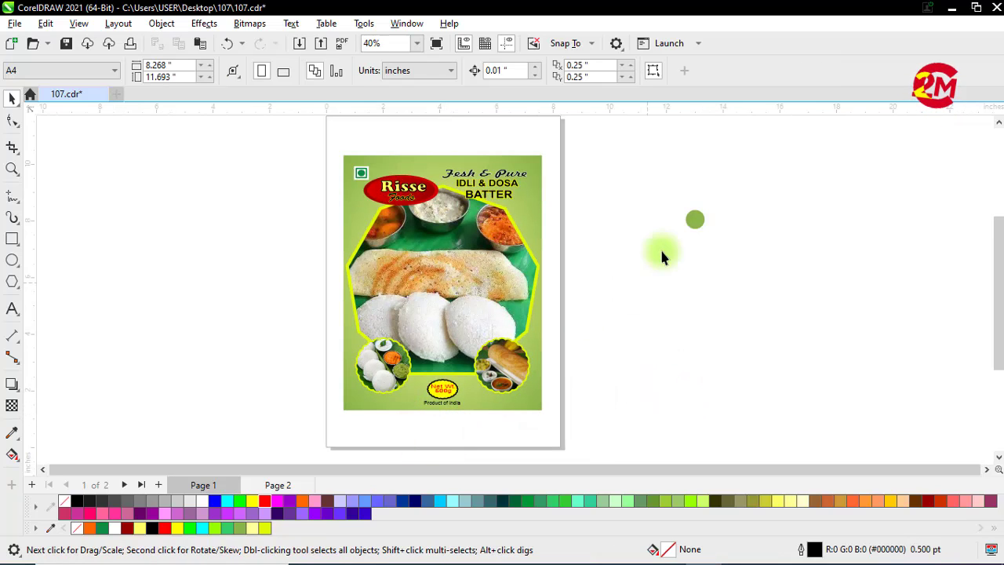
{"action": "left_click_drag", "start_coordinate": [713, 263], "coordinate": [714, 263]}
{"action": "scroll", "coordinate": [449, 246], "scroll_direction": "up", "scroll_amount": 1}
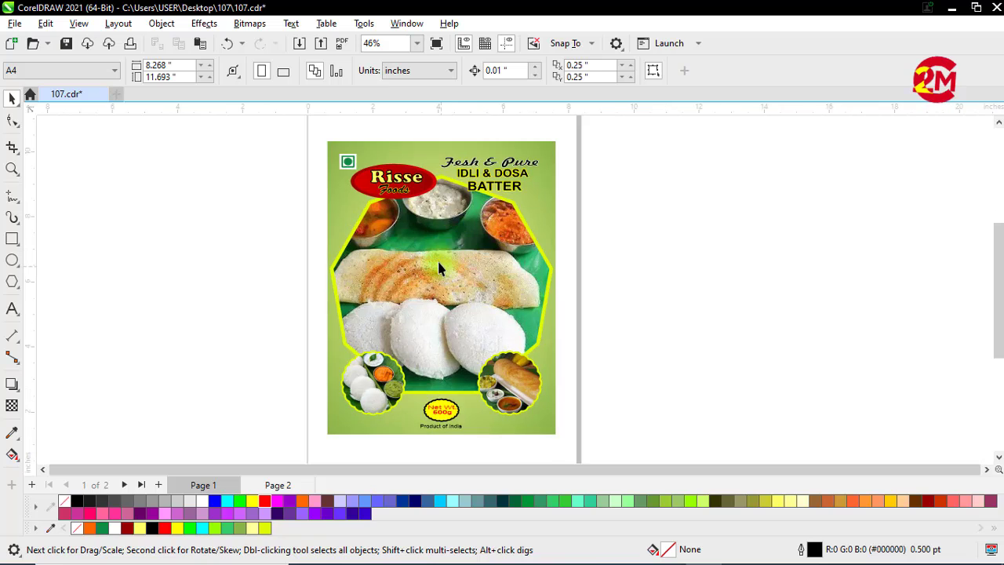
Step: Import the cheaf PSD file and place the chef figure beside the package
{"action": "scroll", "coordinate": [349, 163], "scroll_direction": "up", "scroll_amount": 1}
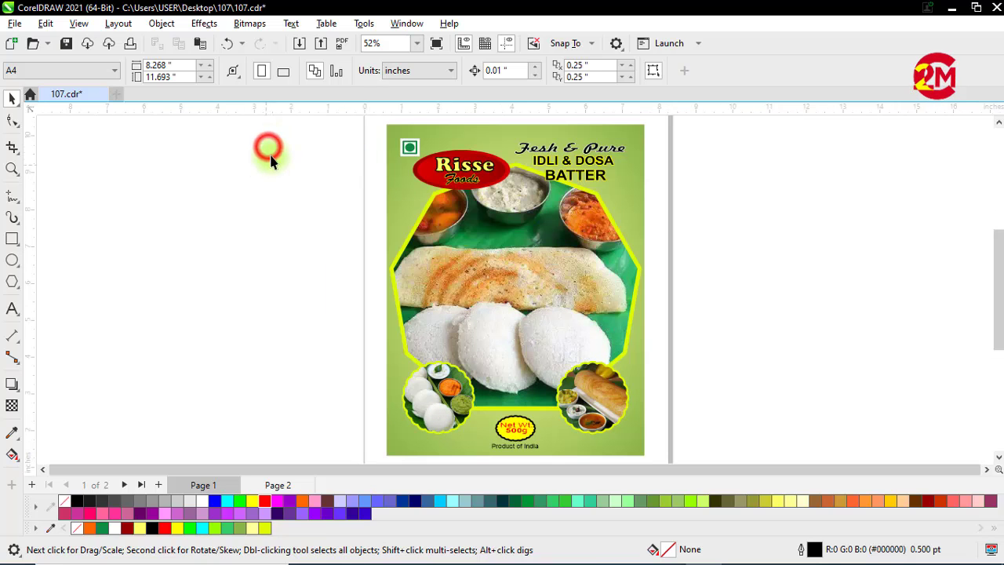
{"action": "left_click", "coordinate": [298, 45]}
{"action": "left_click", "coordinate": [562, 249]}
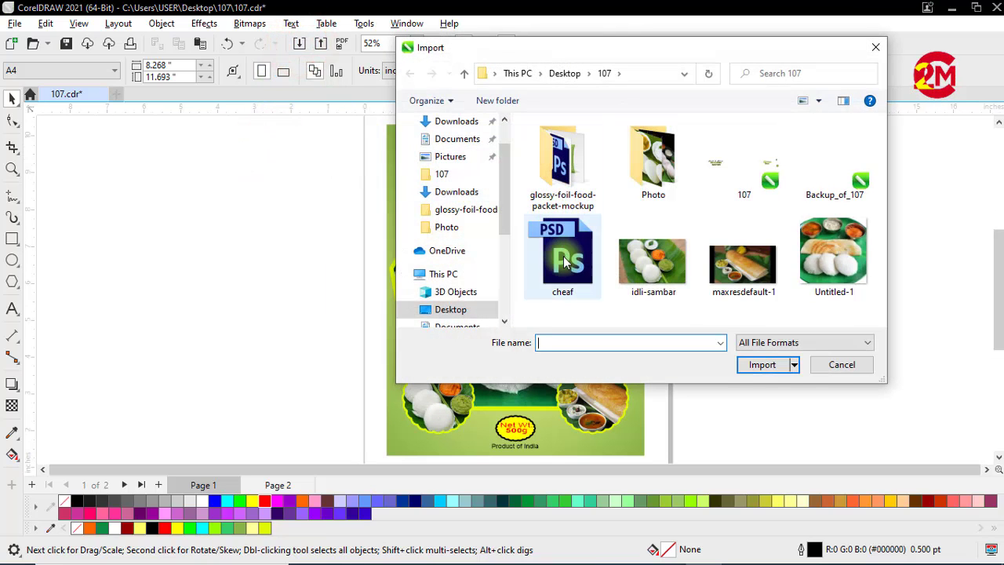
{"action": "left_click", "coordinate": [761, 386]}
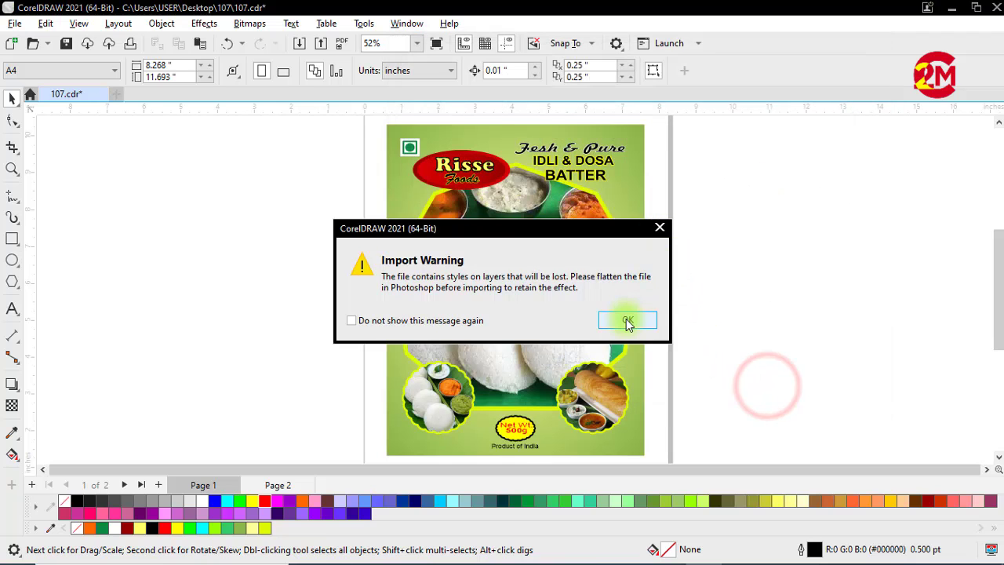
{"action": "left_click", "coordinate": [625, 319]}
{"action": "left_click_drag", "start_coordinate": [655, 213], "coordinate": [735, 332]}
Step: Move the chef figure onto the middle of the package and scale it evenly to about 2.995 inches wide
{"action": "left_click_drag", "start_coordinate": [705, 290], "coordinate": [512, 317]}
{"action": "scroll", "coordinate": [578, 336], "scroll_direction": "up", "scroll_amount": 1}
{"action": "left_click_drag", "start_coordinate": [544, 356], "coordinate": [513, 338]}
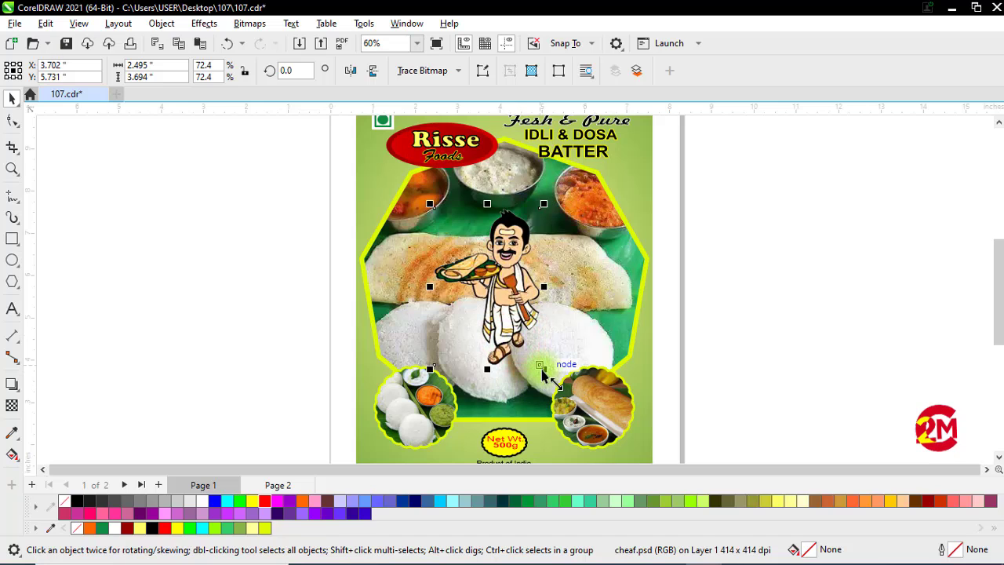
{"action": "left_click_drag", "start_coordinate": [542, 369], "coordinate": [556, 381]}
{"action": "left_click_drag", "start_coordinate": [525, 348], "coordinate": [524, 379]}
Step: Enlarge the chef figure to about 3.512 by 5.2 inches and position its feet just above the net weight badge
{"action": "scroll", "coordinate": [532, 398], "scroll_direction": "down", "scroll_amount": 2}
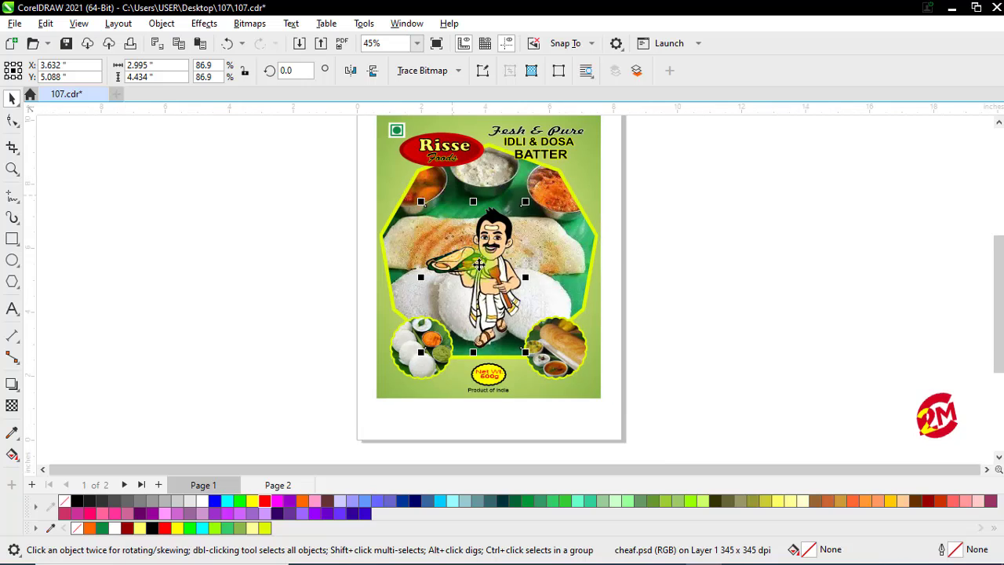
{"action": "left_click_drag", "start_coordinate": [532, 200], "coordinate": [542, 181]}
{"action": "scroll", "coordinate": [512, 304], "scroll_direction": "up", "scroll_amount": 1}
{"action": "left_click_drag", "start_coordinate": [502, 314], "coordinate": [502, 327]}
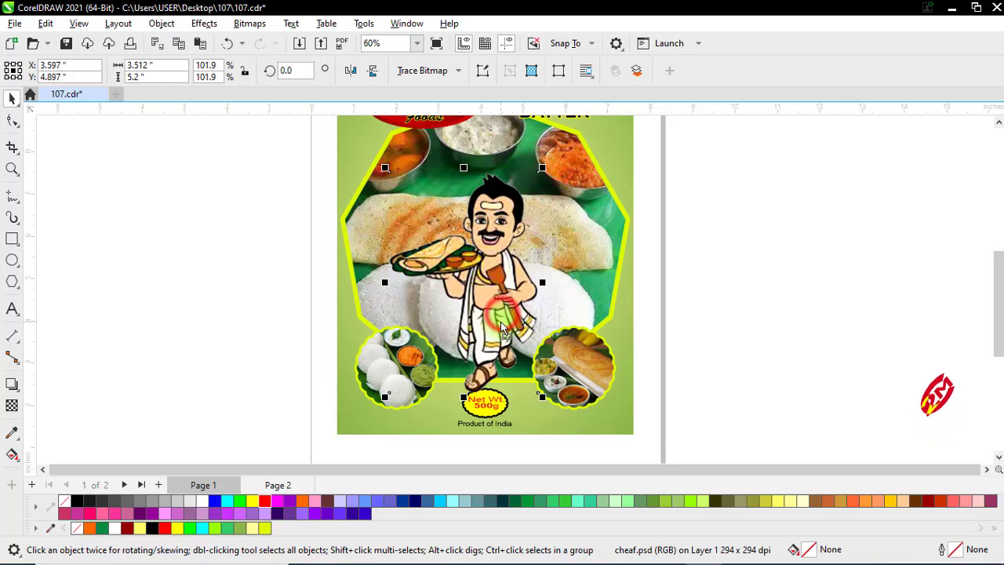
{"action": "left_click", "coordinate": [745, 311]}
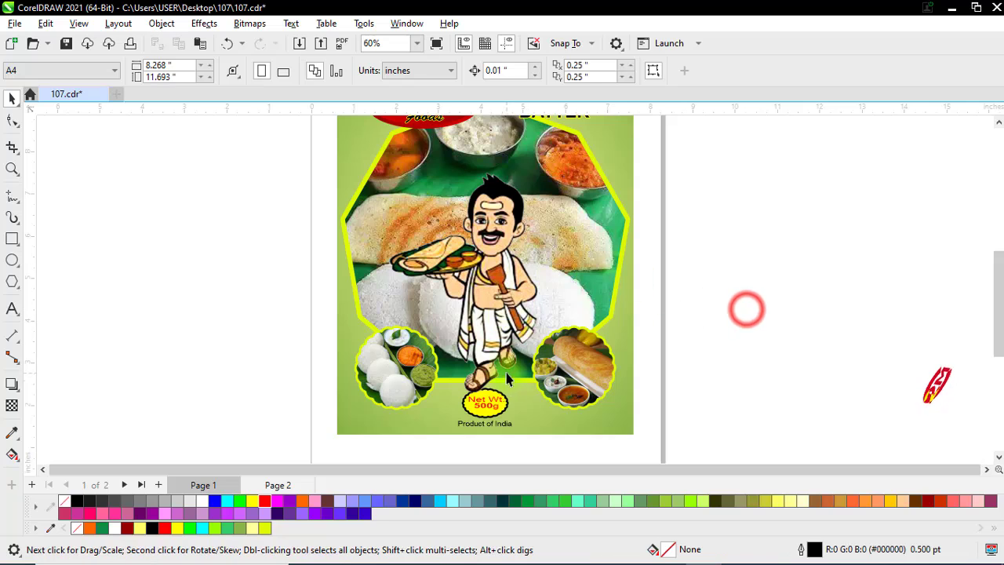
Step: Add a drop shadow to the chef figure, running straight down from its top past its feet, with opacity 75
{"action": "left_click", "coordinate": [501, 315]}
{"action": "left_click", "coordinate": [12, 384]}
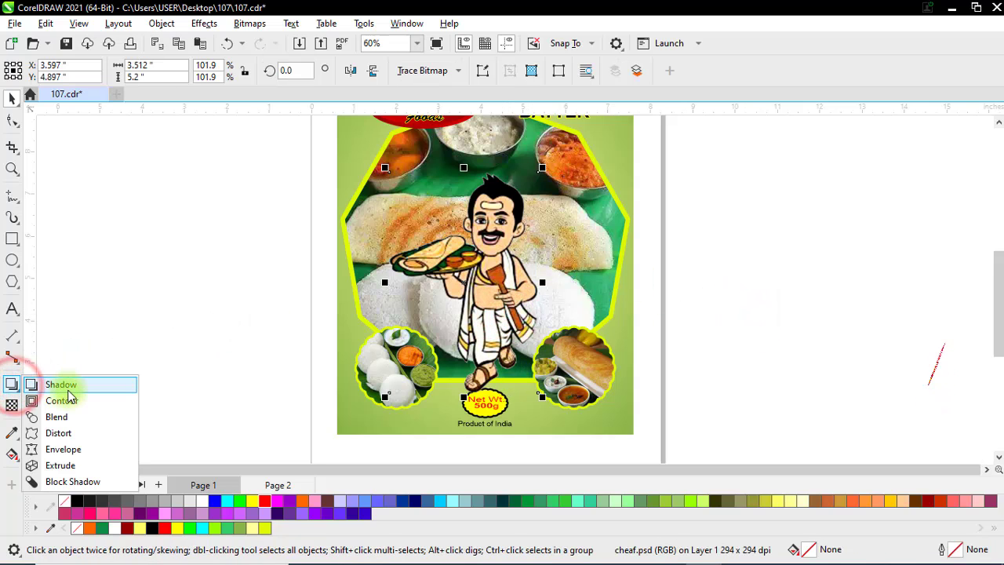
{"action": "left_click", "coordinate": [63, 383]}
{"action": "left_click_drag", "start_coordinate": [464, 172], "coordinate": [464, 410]}
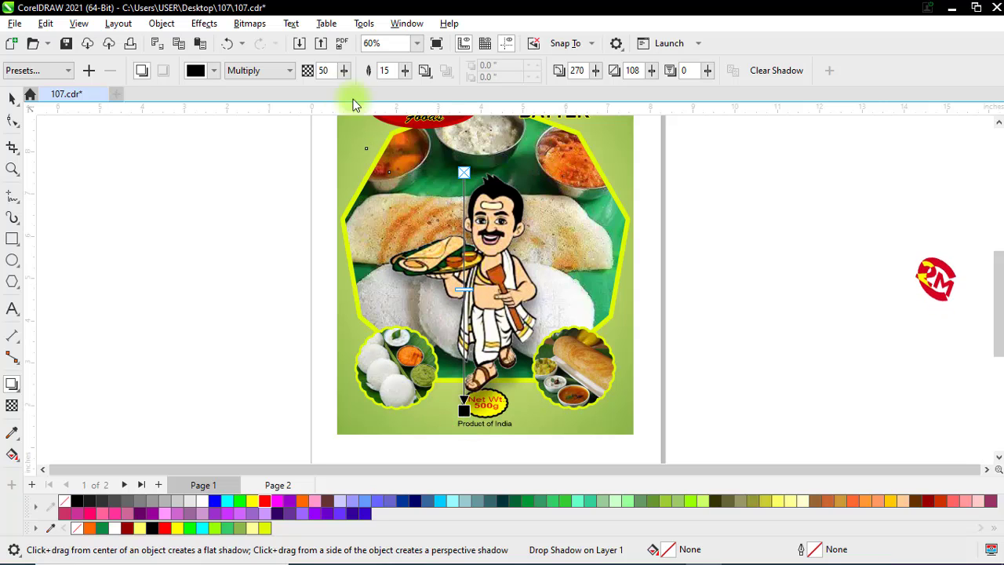
{"action": "type", "text": "7"}
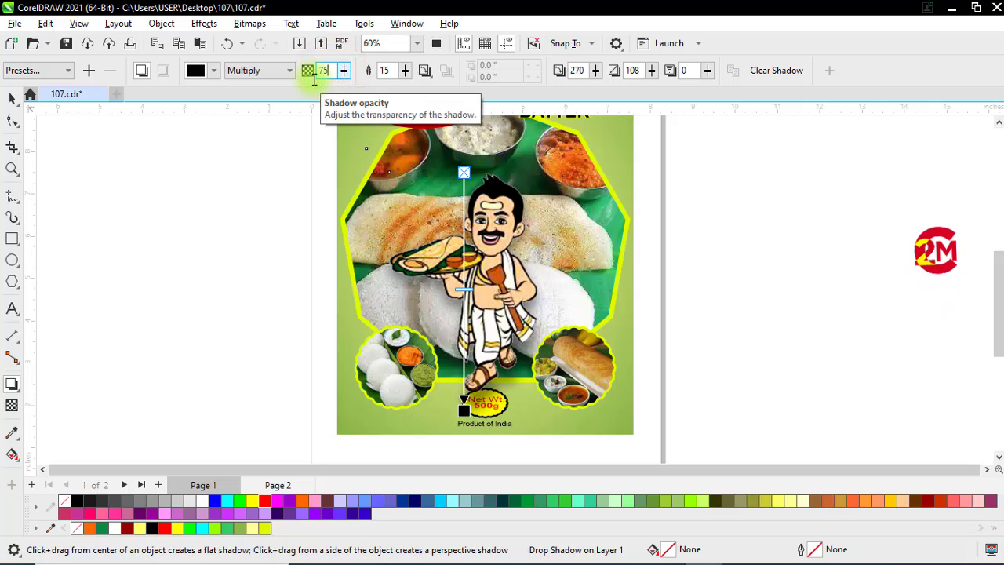
{"action": "type", "text": "5"}
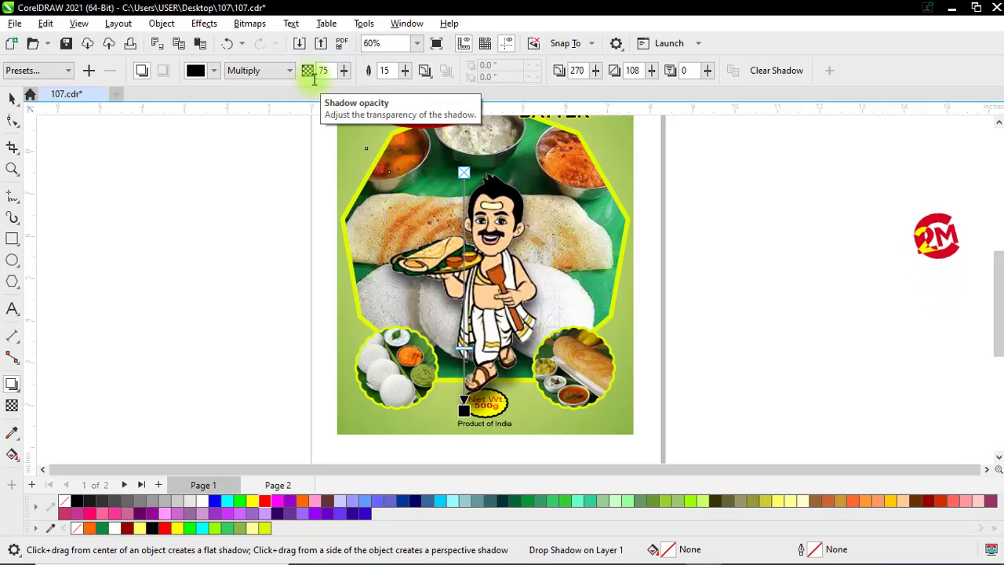
{"action": "left_click", "coordinate": [11, 95]}
{"action": "left_click", "coordinate": [144, 231]}
Step: Bring the grouped net weight badge and "Product of India" text in front of the chef figure and its shadow
{"action": "scroll", "coordinate": [459, 439], "scroll_direction": "down", "scroll_amount": 1}
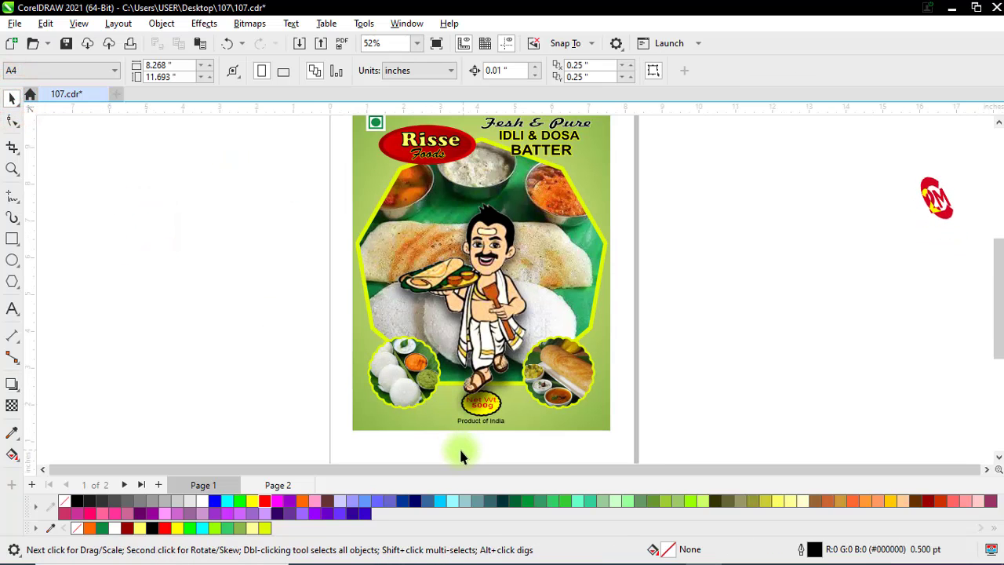
{"action": "left_click_drag", "start_coordinate": [442, 446], "coordinate": [524, 381]}
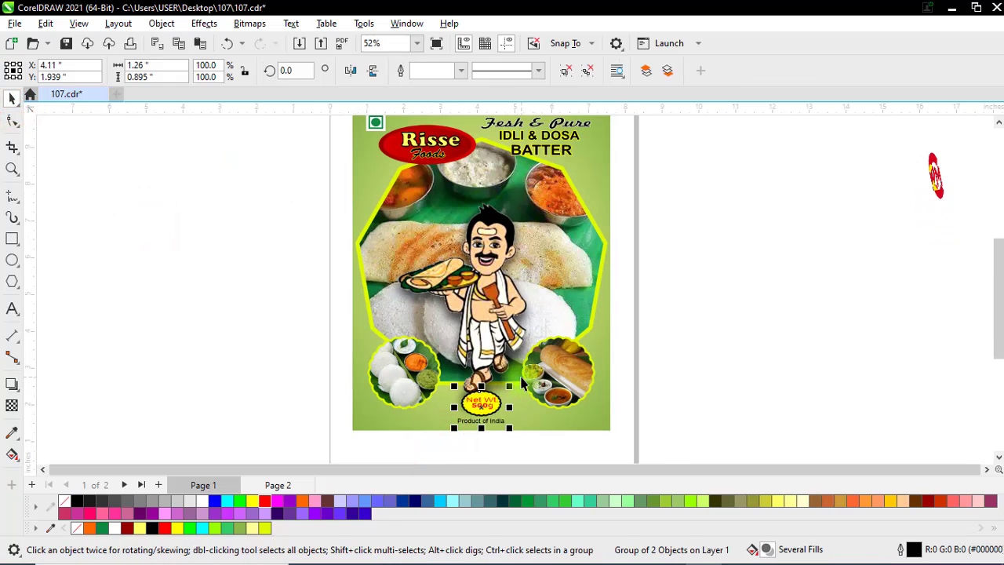
{"action": "left_click", "coordinate": [738, 377]}
{"action": "left_click", "coordinate": [252, 336]}
{"action": "scroll", "coordinate": [506, 339], "scroll_direction": "down", "scroll_amount": 1}
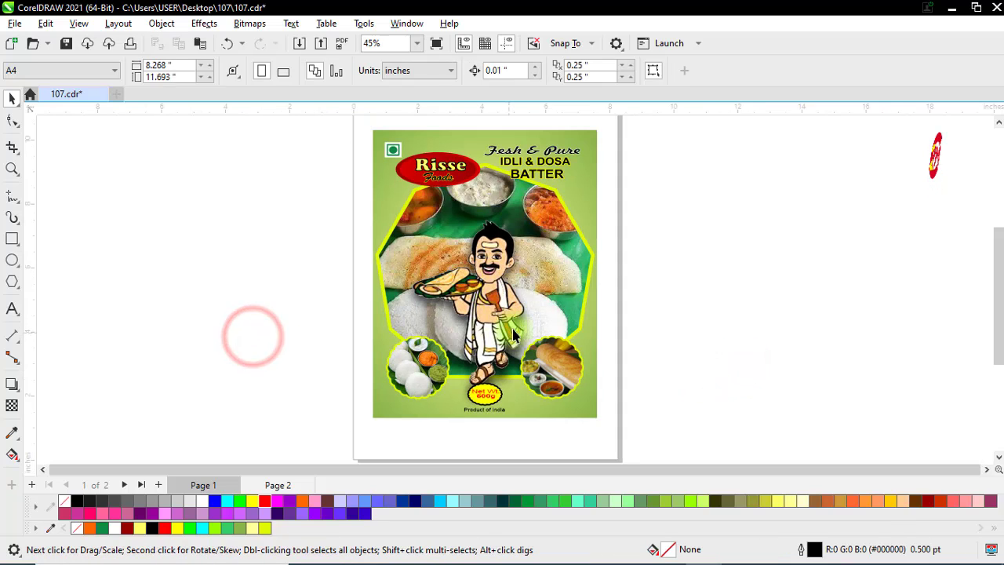
Step: Select the whole package design and export only the selection as PNG file 107 in the 107 folder, with RGB Color (24-bit) and transparency
{"action": "scroll", "coordinate": [506, 339], "scroll_direction": "up", "scroll_amount": 1}
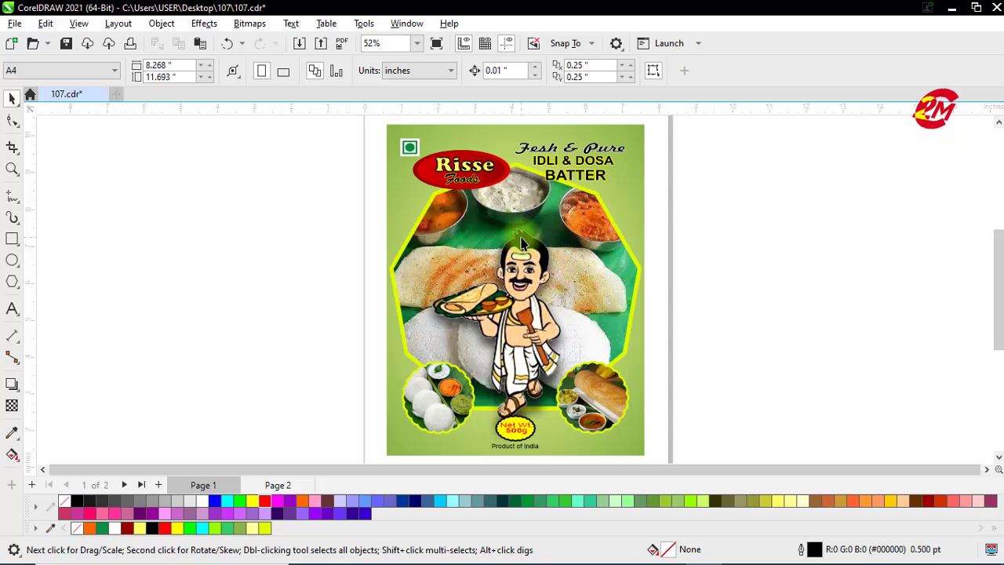
{"action": "scroll", "coordinate": [522, 244], "scroll_direction": "down", "scroll_amount": 1}
{"action": "left_click_drag", "start_coordinate": [384, 135], "coordinate": [704, 439]}
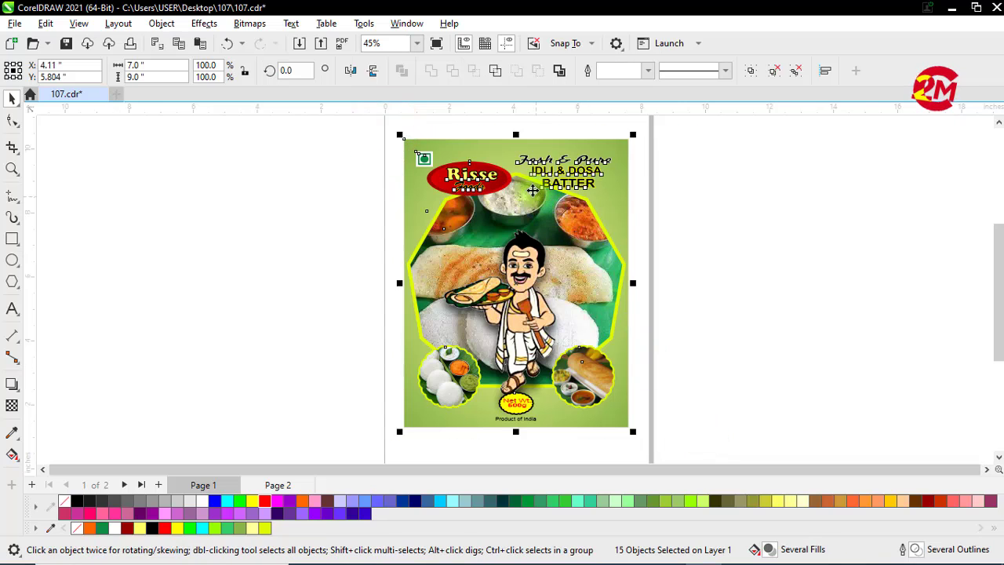
{"action": "left_click", "coordinate": [46, 23]}
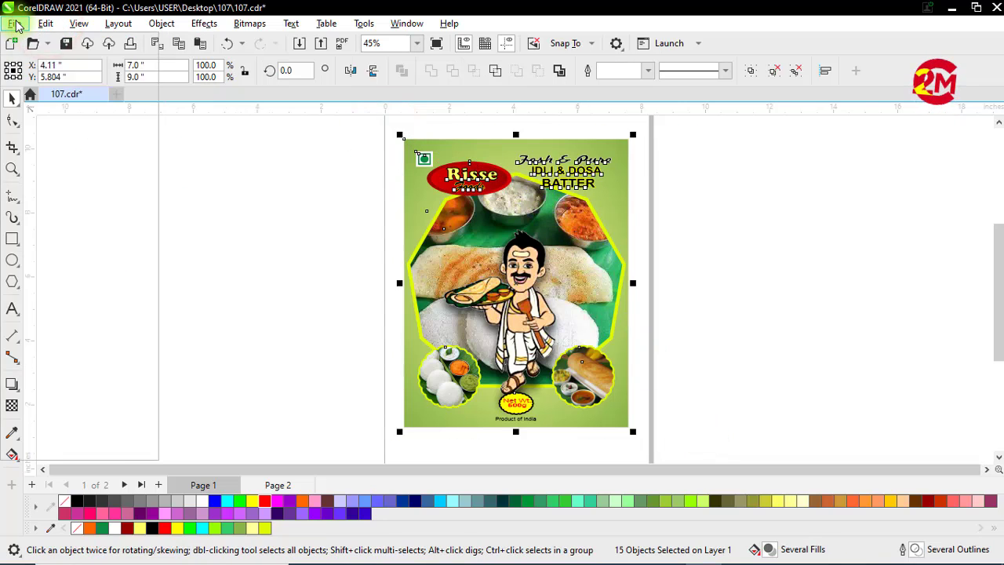
{"action": "left_click", "coordinate": [15, 22]}
{"action": "left_click", "coordinate": [38, 299]}
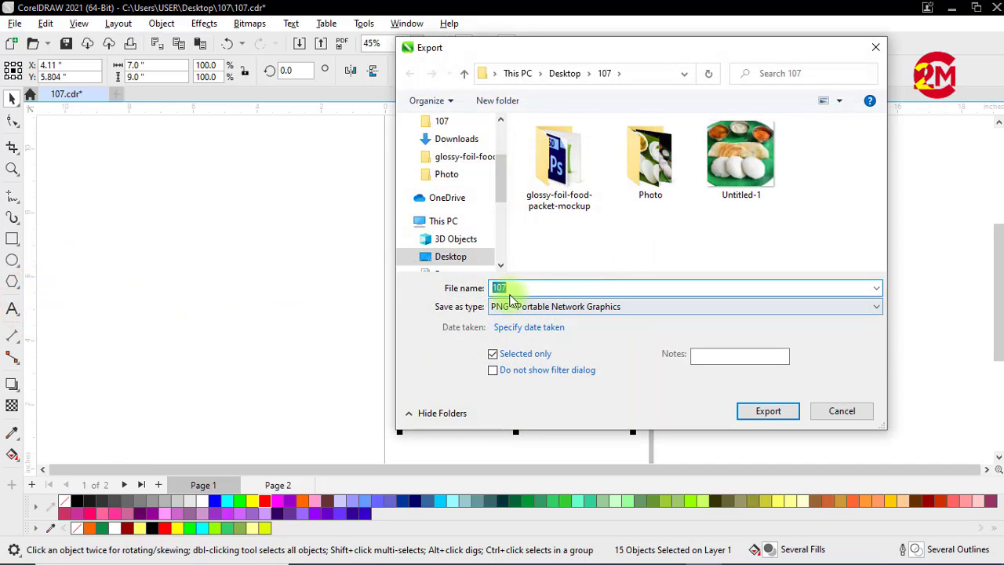
{"action": "left_click", "coordinate": [514, 307]}
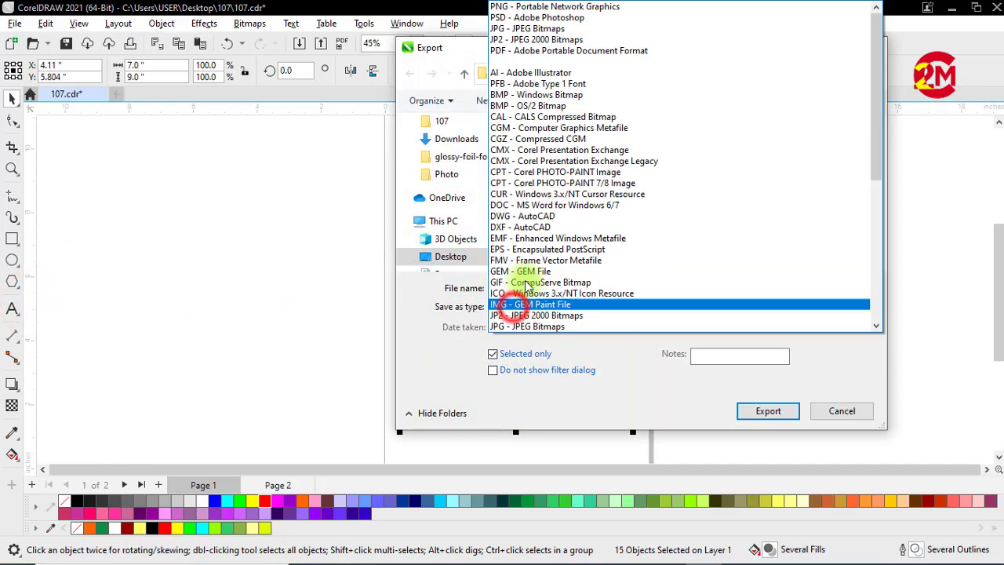
{"action": "left_click", "coordinate": [520, 8]}
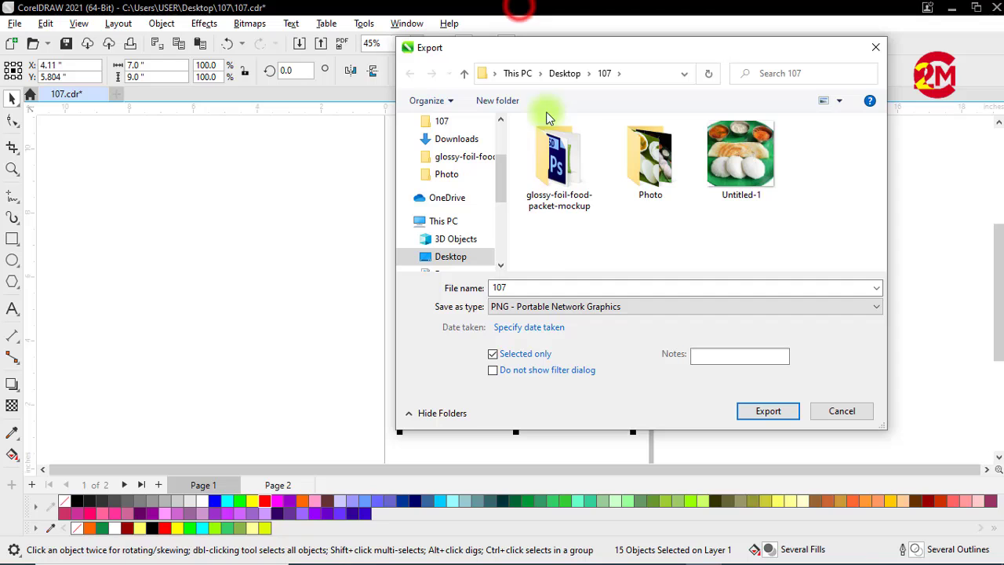
{"action": "left_click", "coordinate": [769, 412]}
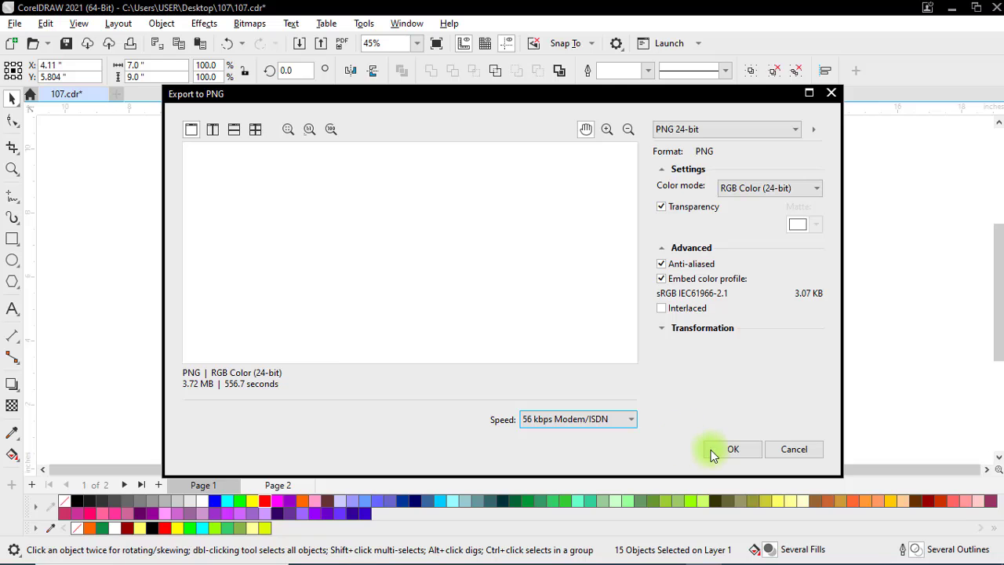
{"action": "left_click", "coordinate": [731, 449]}
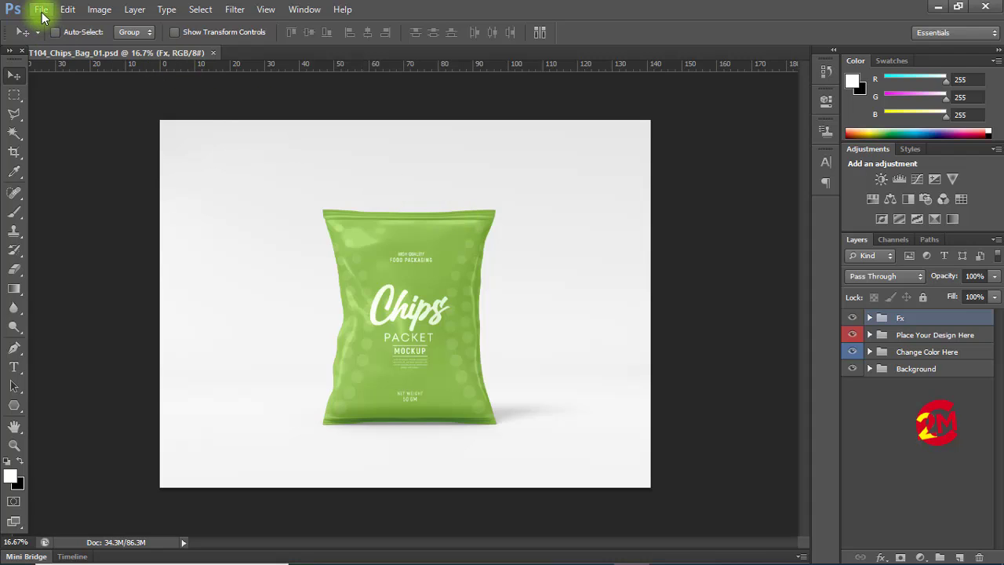
Step: Switch to Photoshop, where the chips bag mockup is open, and open the exported 107.png from the 107 folder
{"action": "left_click", "coordinate": [41, 10]}
{"action": "left_click", "coordinate": [36, 36]}
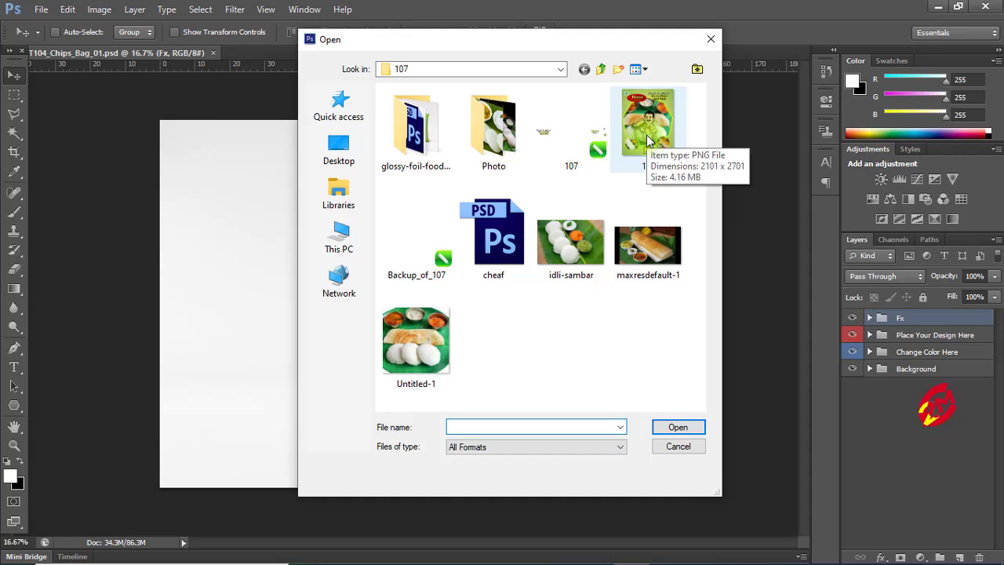
{"action": "double_click", "coordinate": [641, 113]}
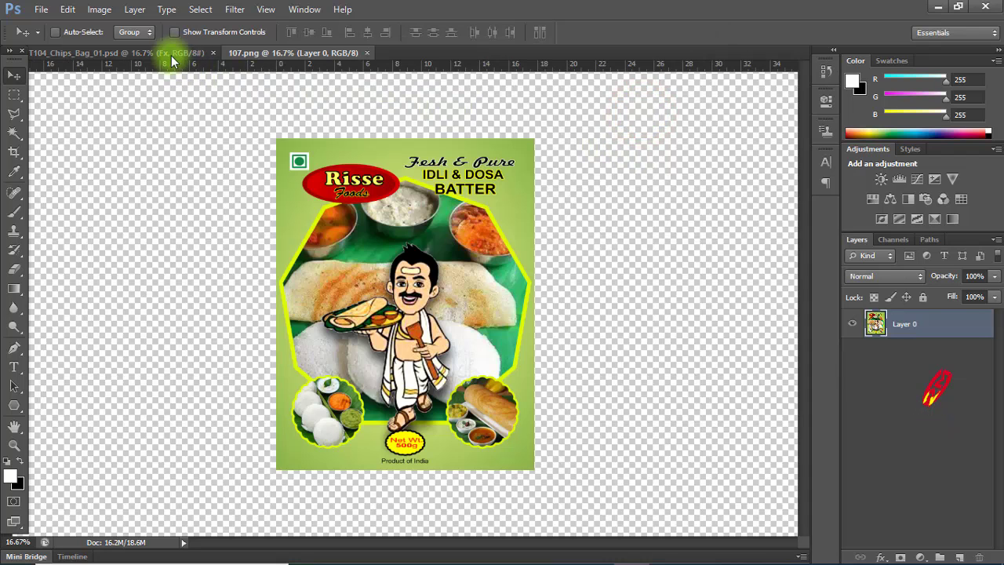
Step: In the chips bag mockup, expand the Place Your Design Here group and open the Label smart object's contents for editing
{"action": "left_click", "coordinate": [170, 52]}
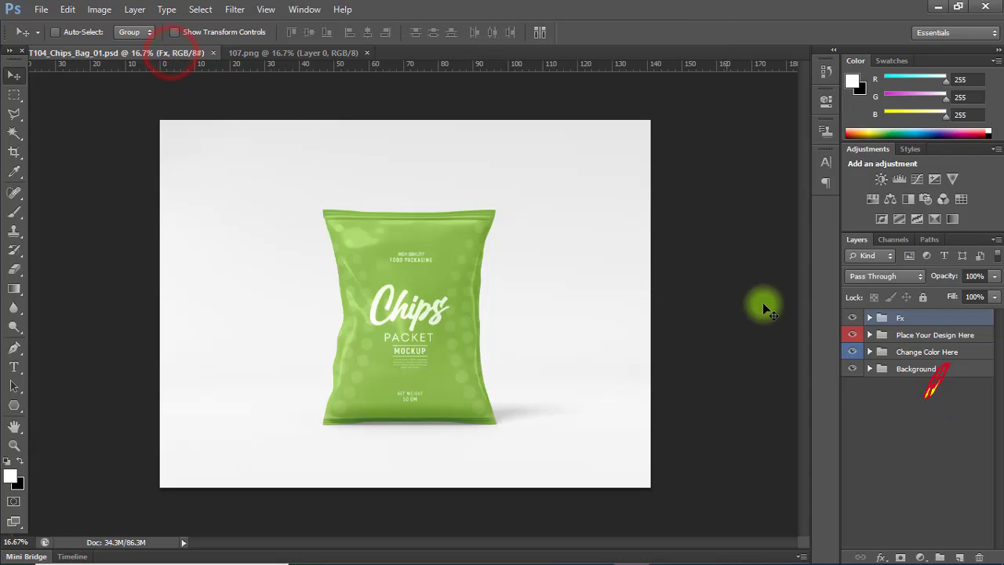
{"action": "left_click", "coordinate": [870, 335]}
{"action": "left_click", "coordinate": [886, 358]}
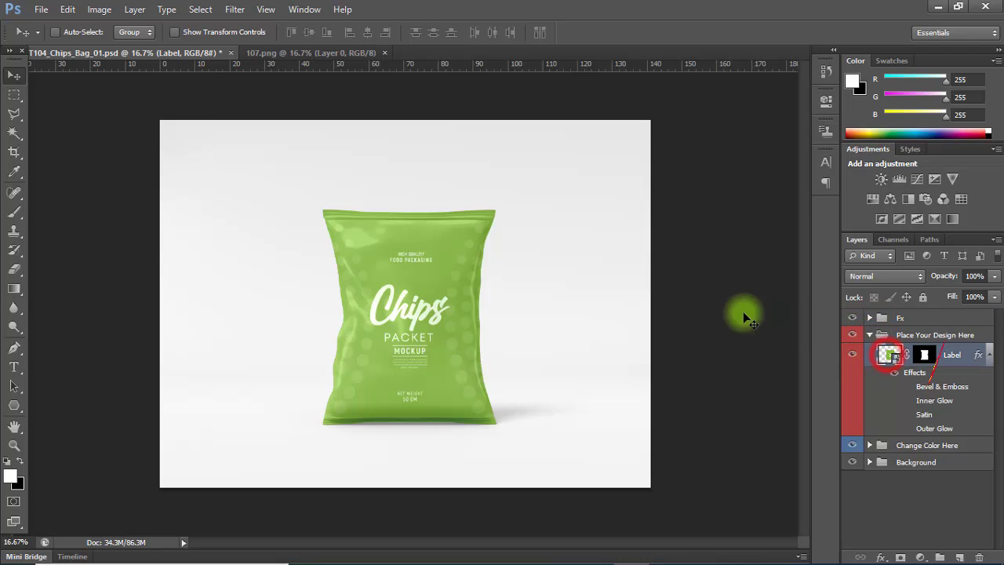
{"action": "double_click", "coordinate": [886, 360]}
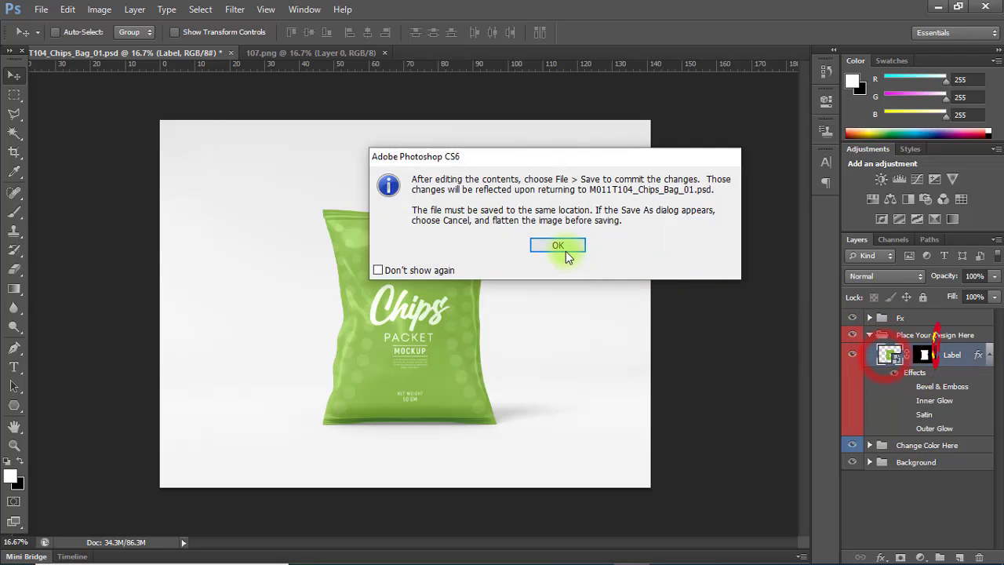
{"action": "left_click", "coordinate": [560, 246]}
Step: Copy the 107.png artwork into the Place Your Design Here.psb document as a new layer above Design, and close the 107.png image
{"action": "left_click", "coordinate": [40, 9]}
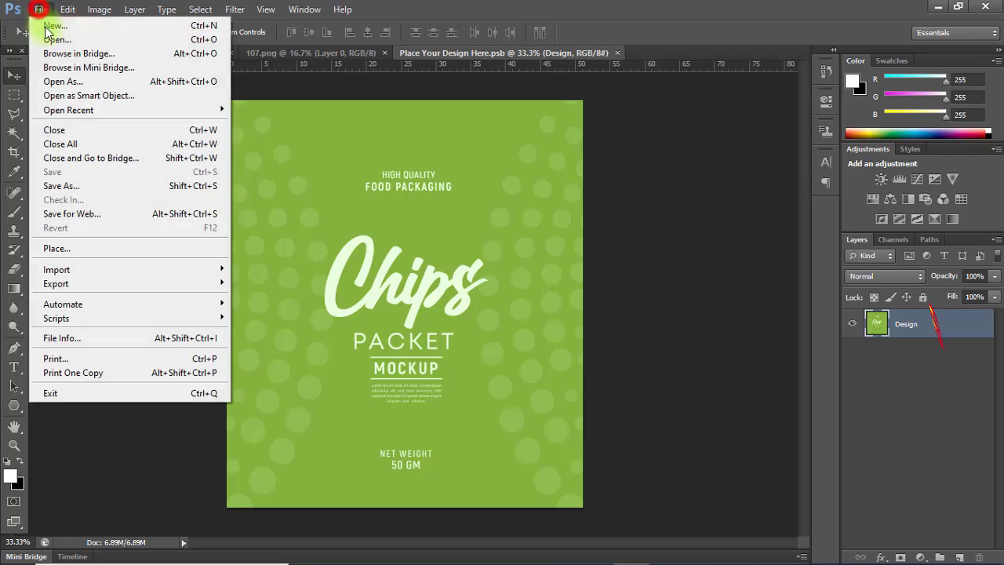
{"action": "left_click", "coordinate": [46, 32]}
{"action": "double_click", "coordinate": [640, 149]}
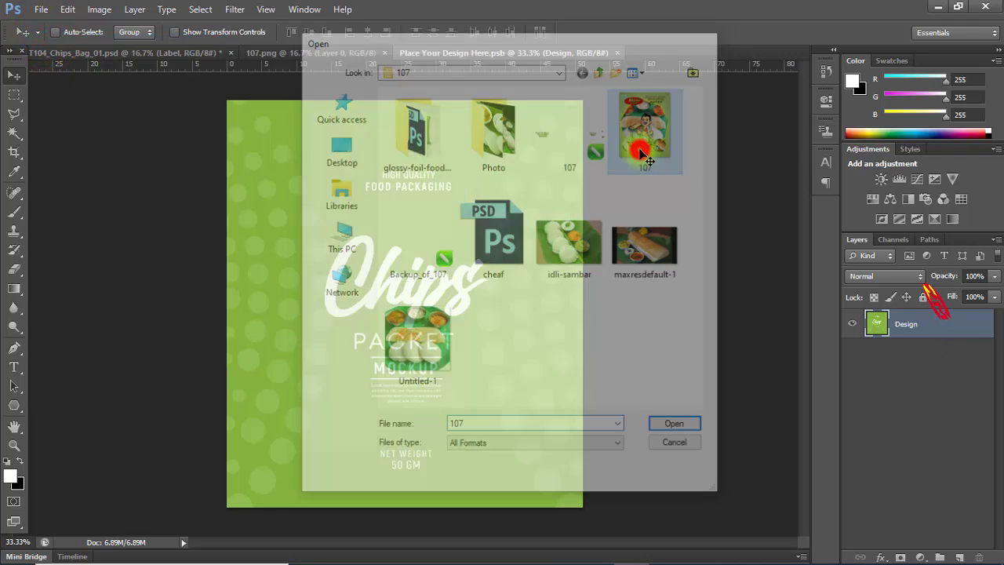
{"action": "left_click_drag", "start_coordinate": [366, 60], "coordinate": [713, 143]}
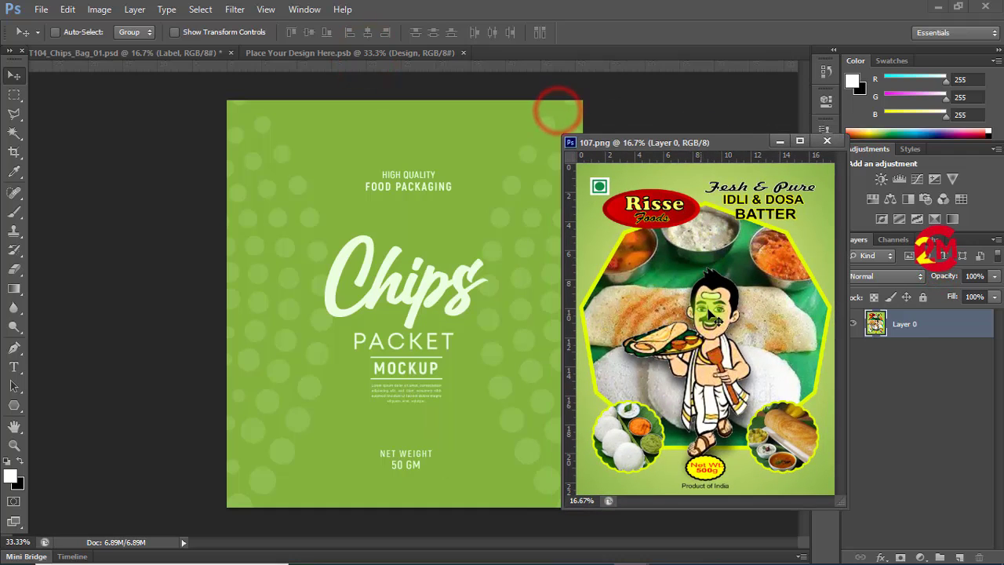
{"action": "left_click_drag", "start_coordinate": [708, 309], "coordinate": [392, 256]}
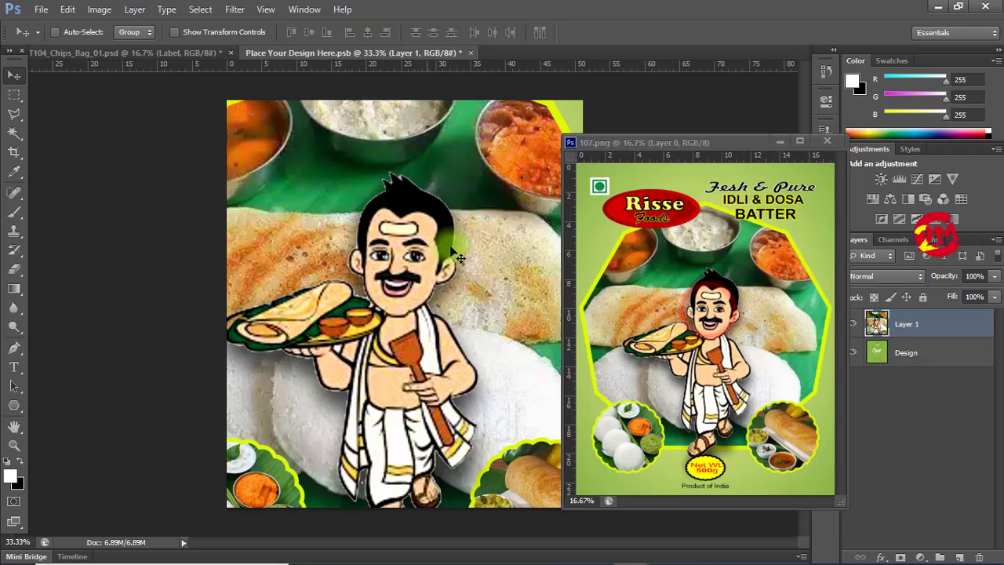
{"action": "left_click", "coordinate": [822, 143]}
Step: Free-transform the package artwork to about 69% width and 61% height so it fills the label canvas exactly, and apply the transformation
{"action": "key", "text": "ctrl+minus"}
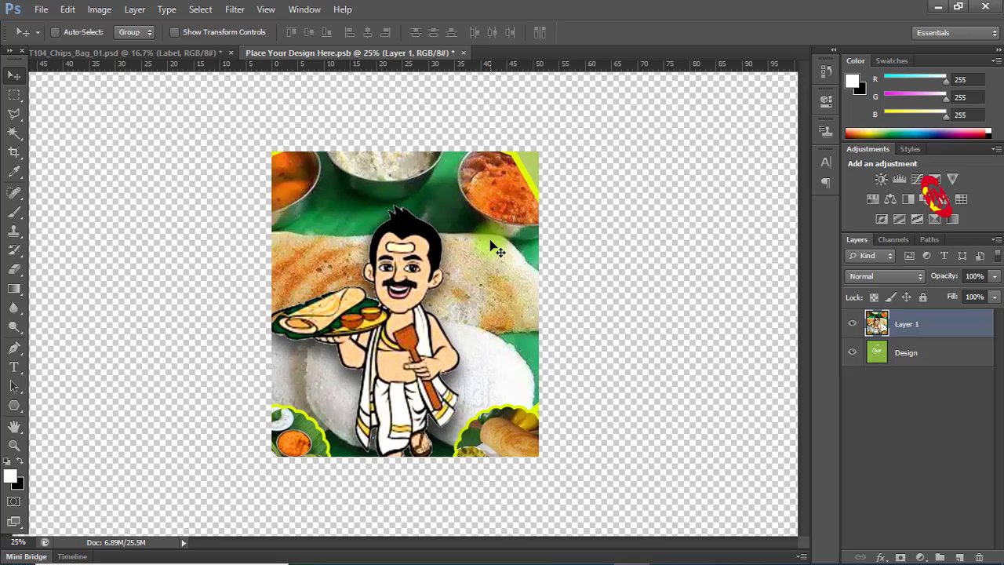
{"action": "key", "text": "ctrl+t"}
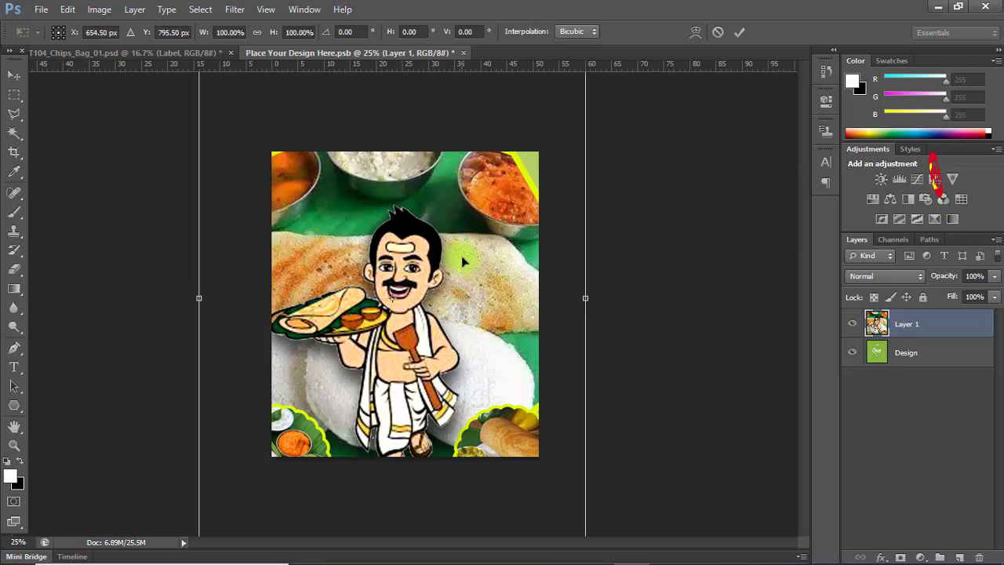
{"action": "key", "text": "ctrl+minus"}
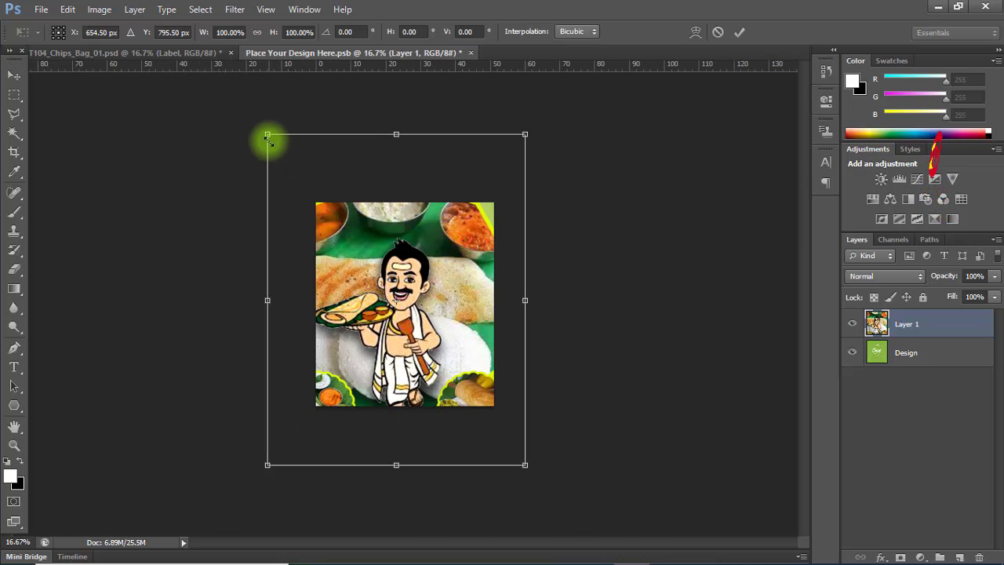
{"action": "left_click_drag", "start_coordinate": [268, 136], "coordinate": [316, 202]}
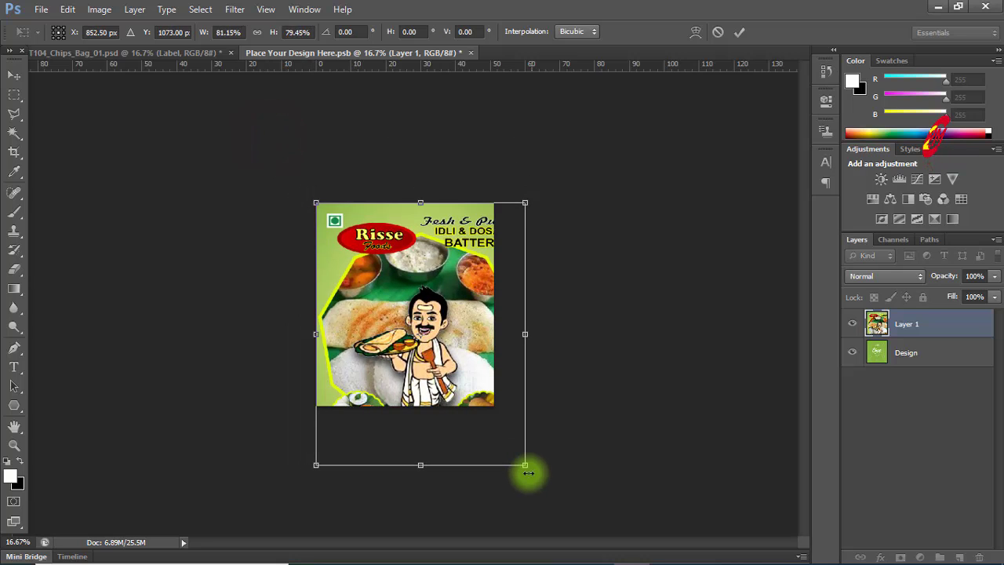
{"action": "left_click_drag", "start_coordinate": [525, 463], "coordinate": [495, 408]}
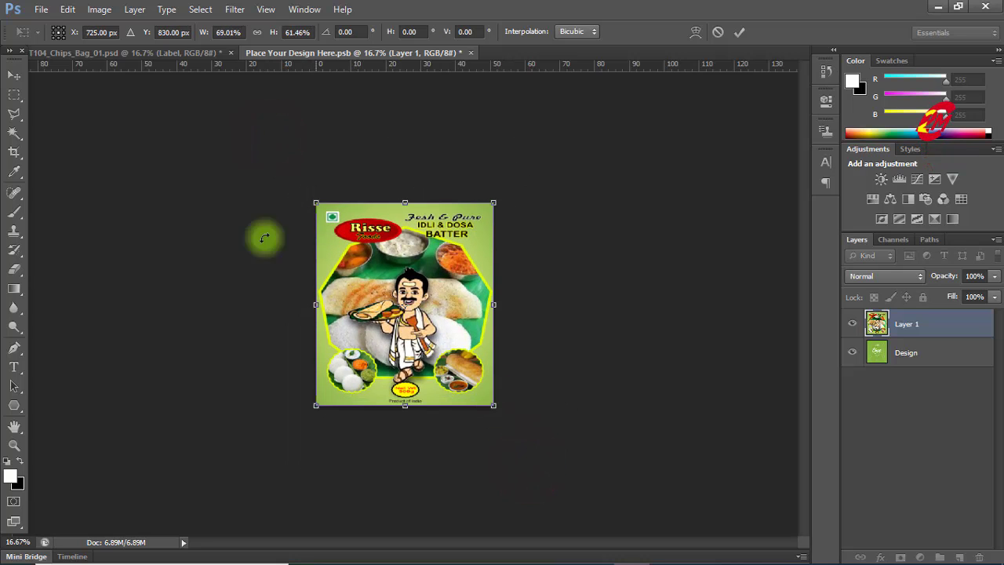
{"action": "left_click", "coordinate": [15, 76]}
{"action": "left_click", "coordinate": [443, 219]}
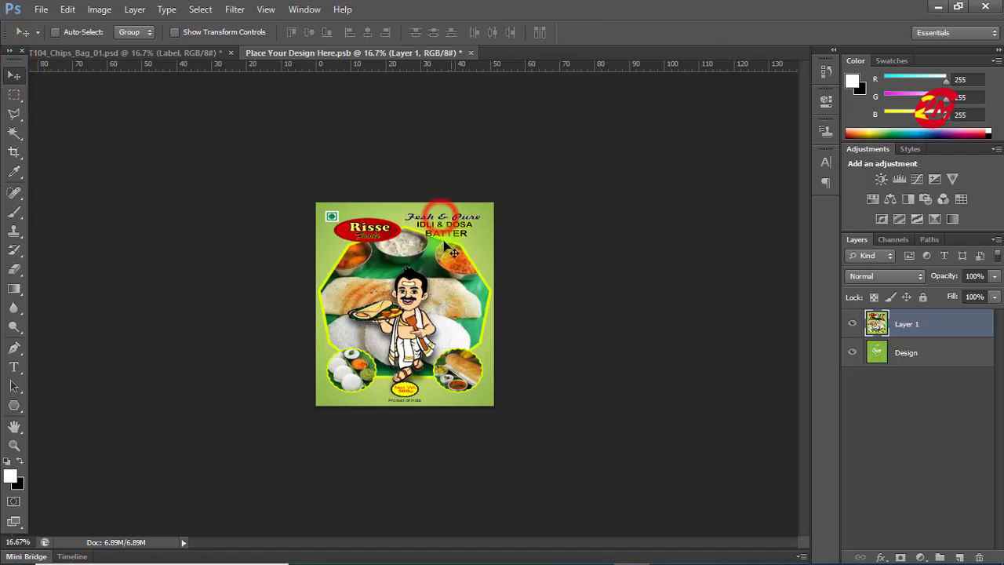
{"action": "scroll", "coordinate": [427, 270], "scroll_direction": "up", "scroll_amount": 5}
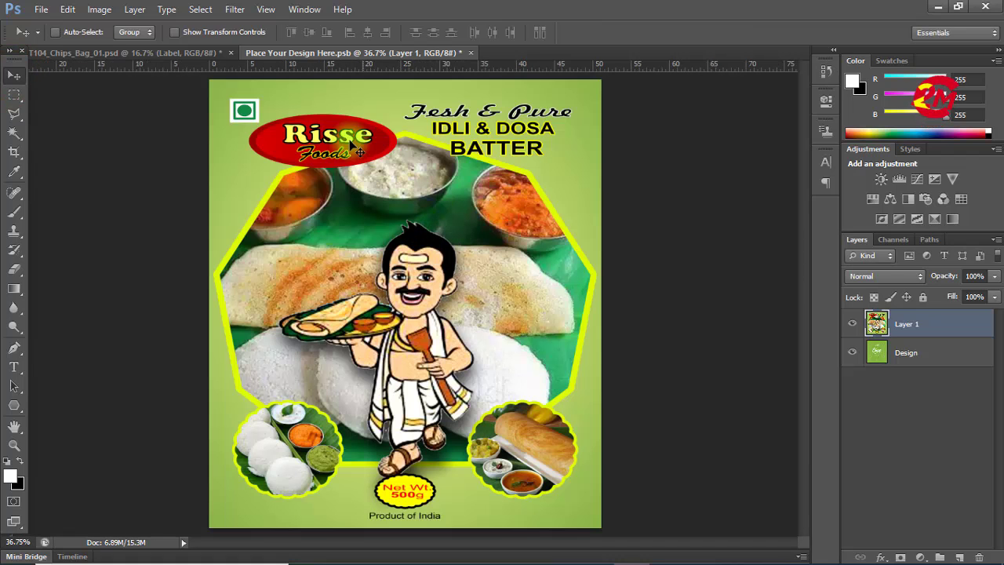
Step: Save the edited smart object contents and return to the chips bag mockup to view the bag with the new label
{"action": "left_click", "coordinate": [40, 9]}
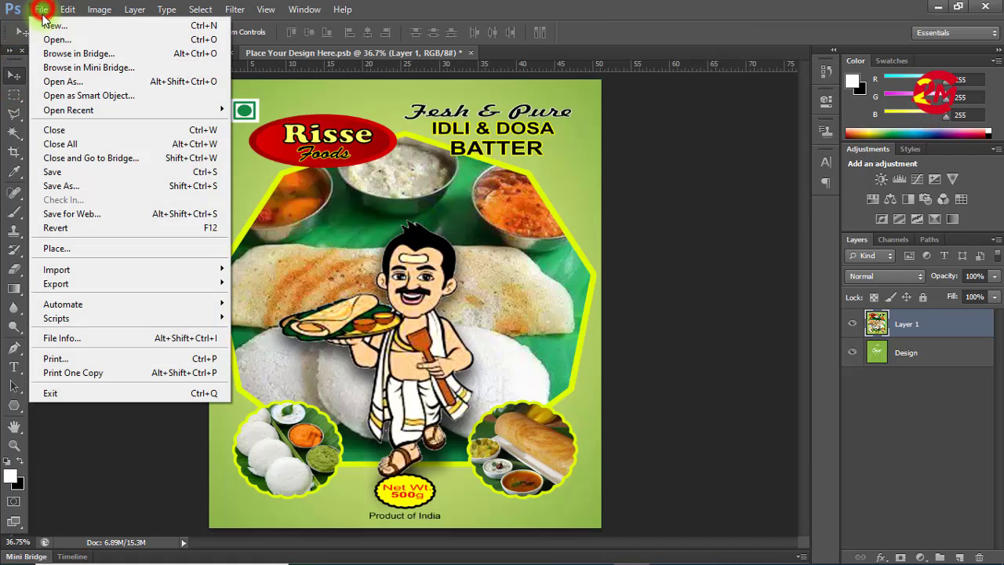
{"action": "left_click", "coordinate": [57, 174]}
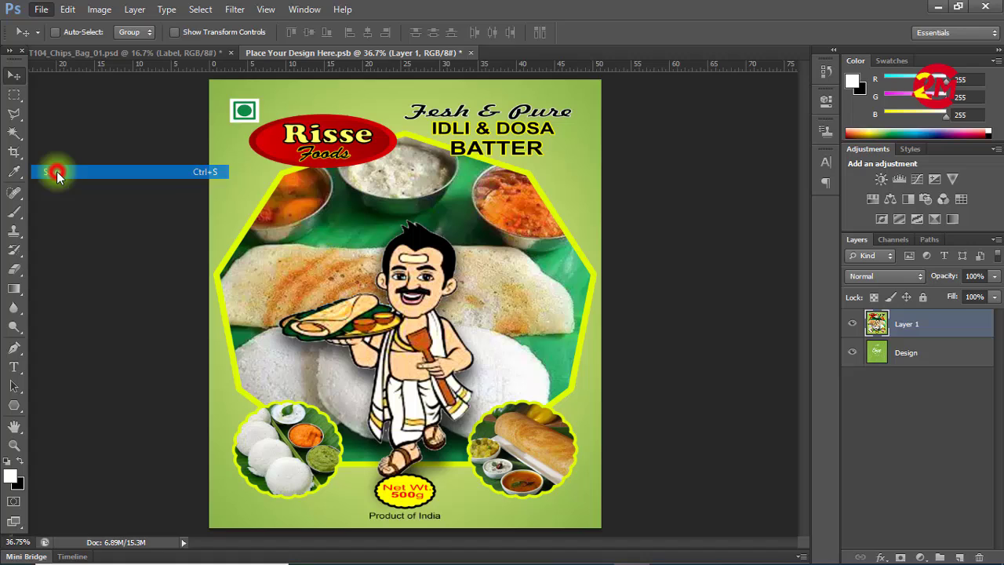
{"action": "left_click", "coordinate": [141, 52]}
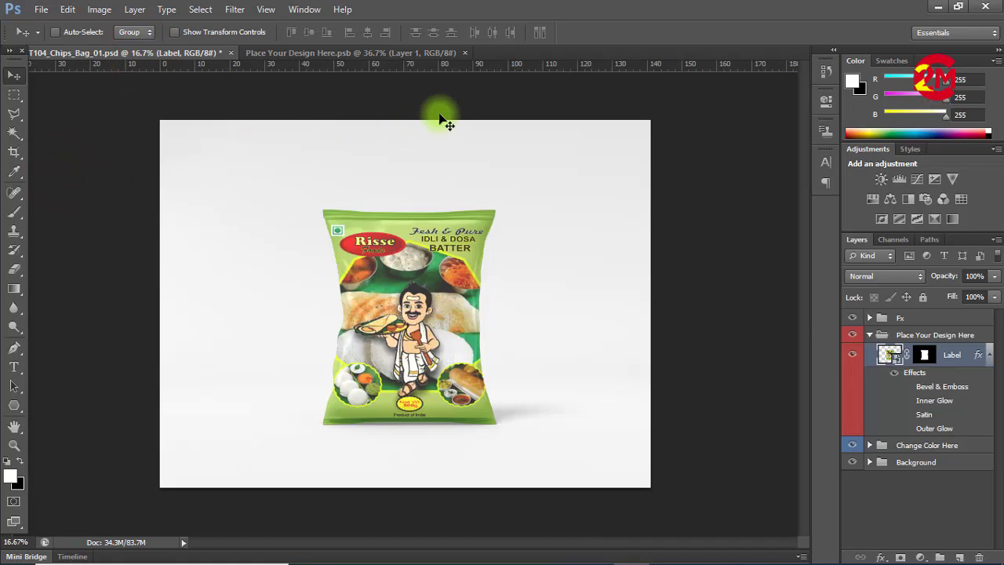
{"action": "key", "text": "ctrl+plus"}
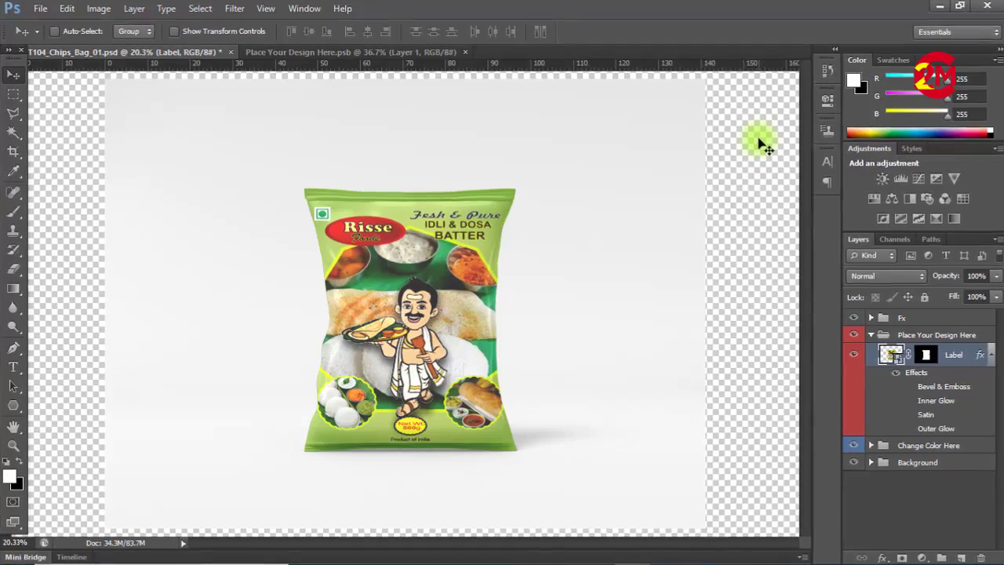